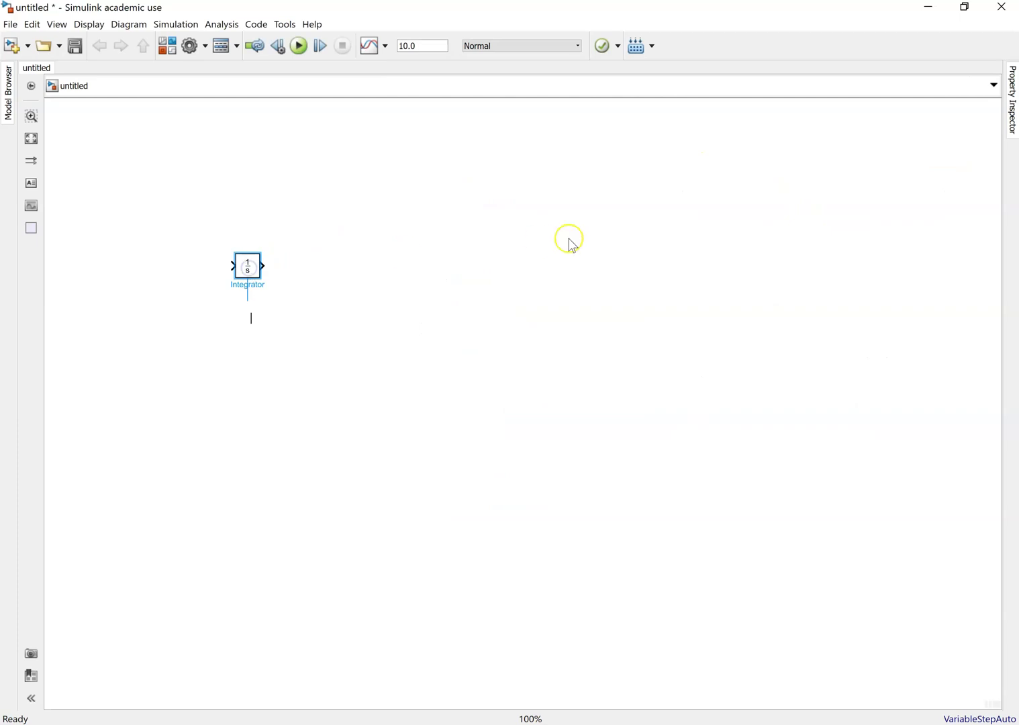
Insert a second Integrator and line it up beside the first integrator.
double_click(334, 247)
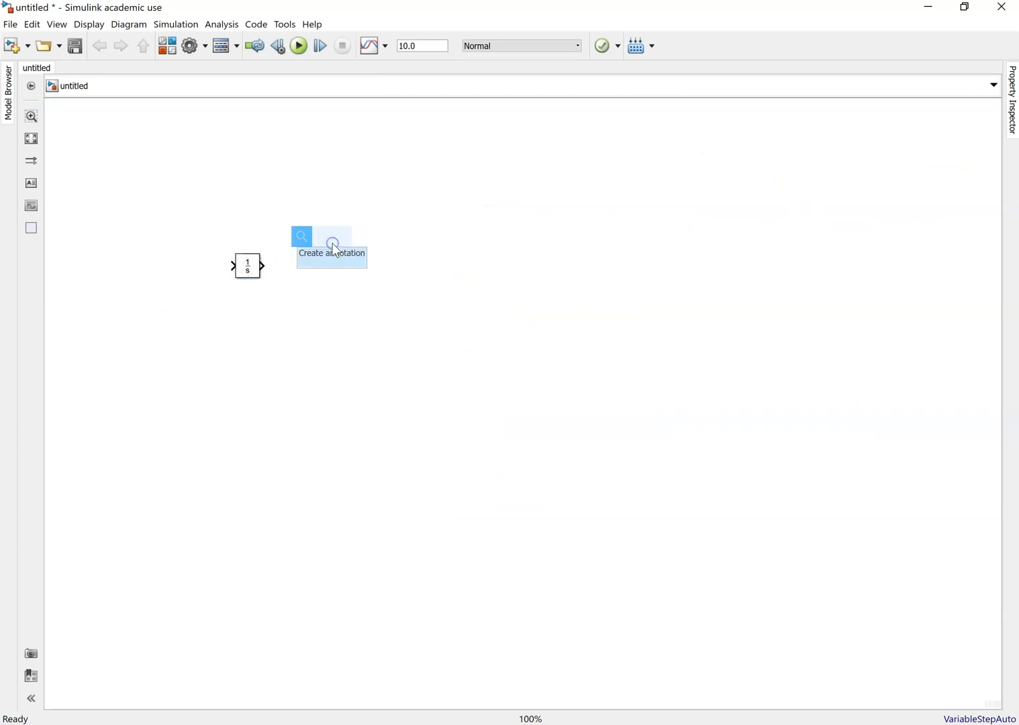
type("inte")
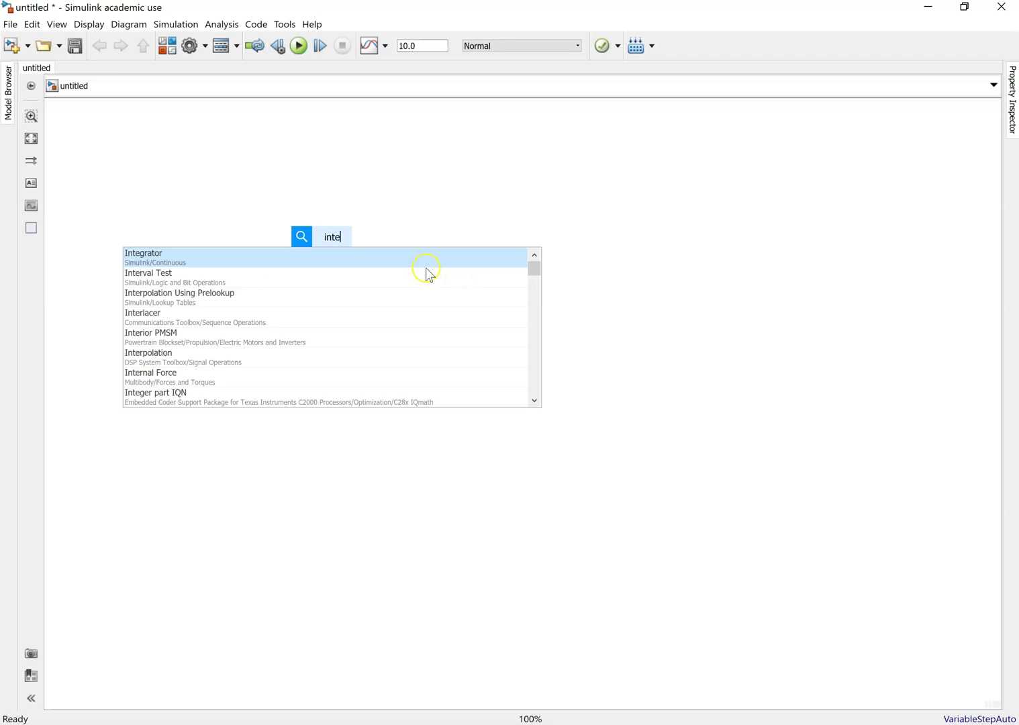
key("Return")
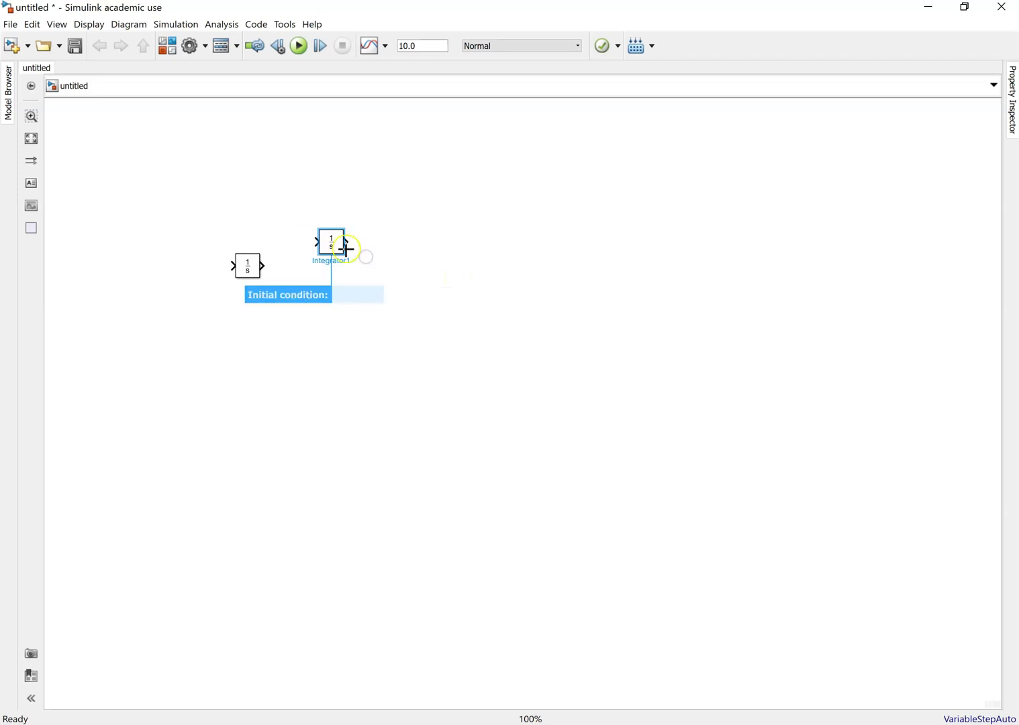
left_click_drag(336, 249, 438, 258)
left_click_drag(248, 268, 327, 253)
Add two Saturation blocks side by side below the integrators.
double_click(394, 339)
type("satu")
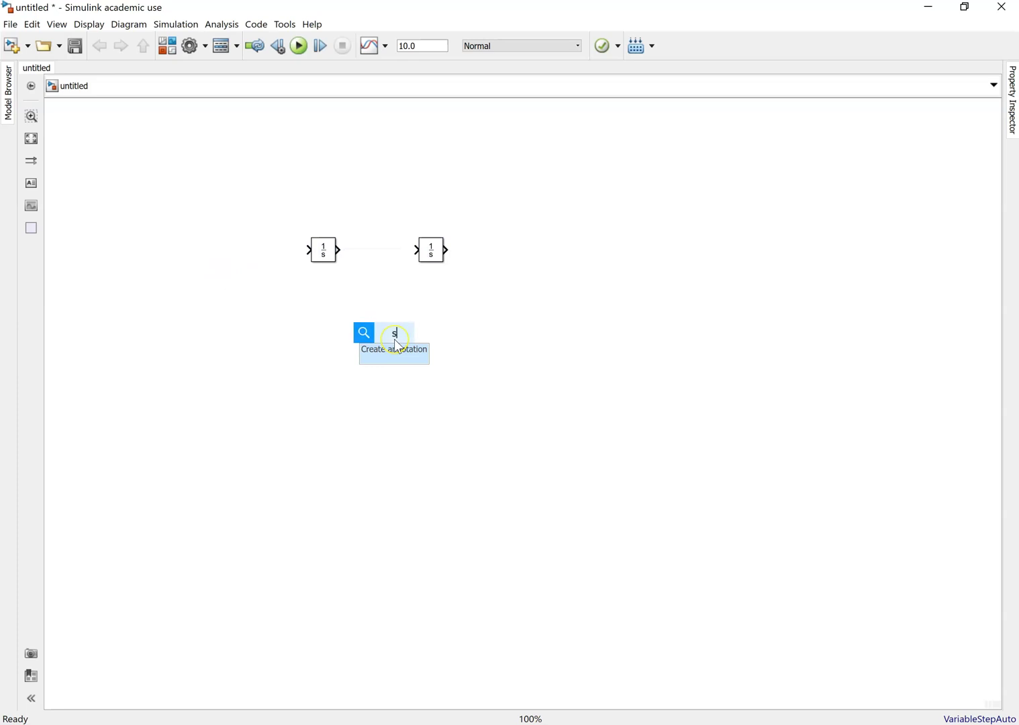
left_click(357, 357)
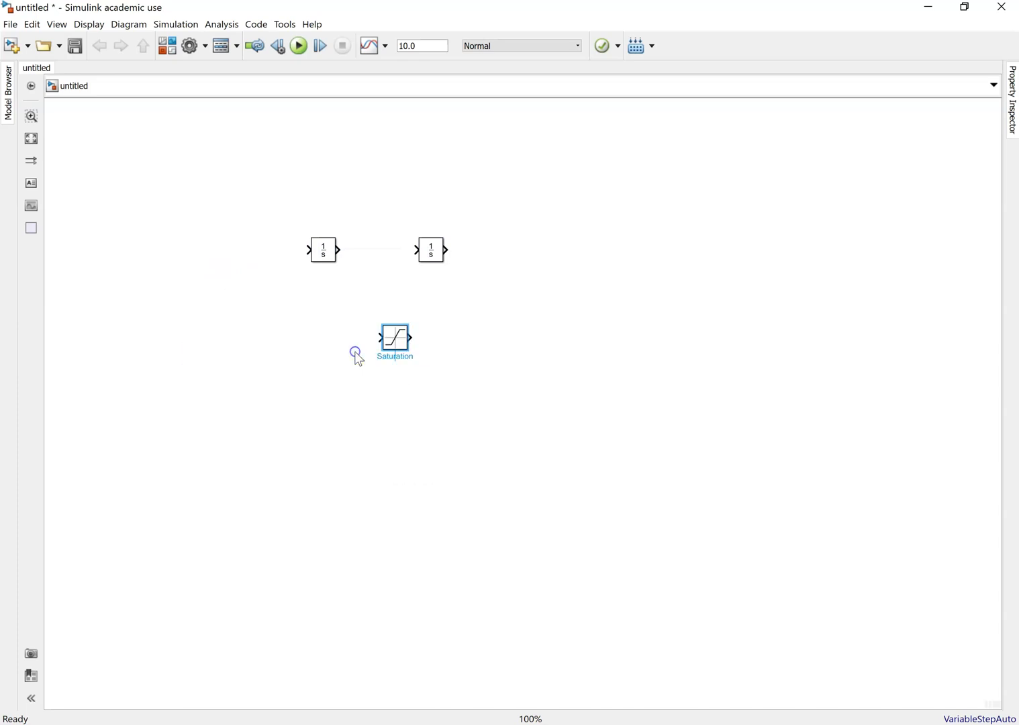
double_click(478, 405)
type("sau")
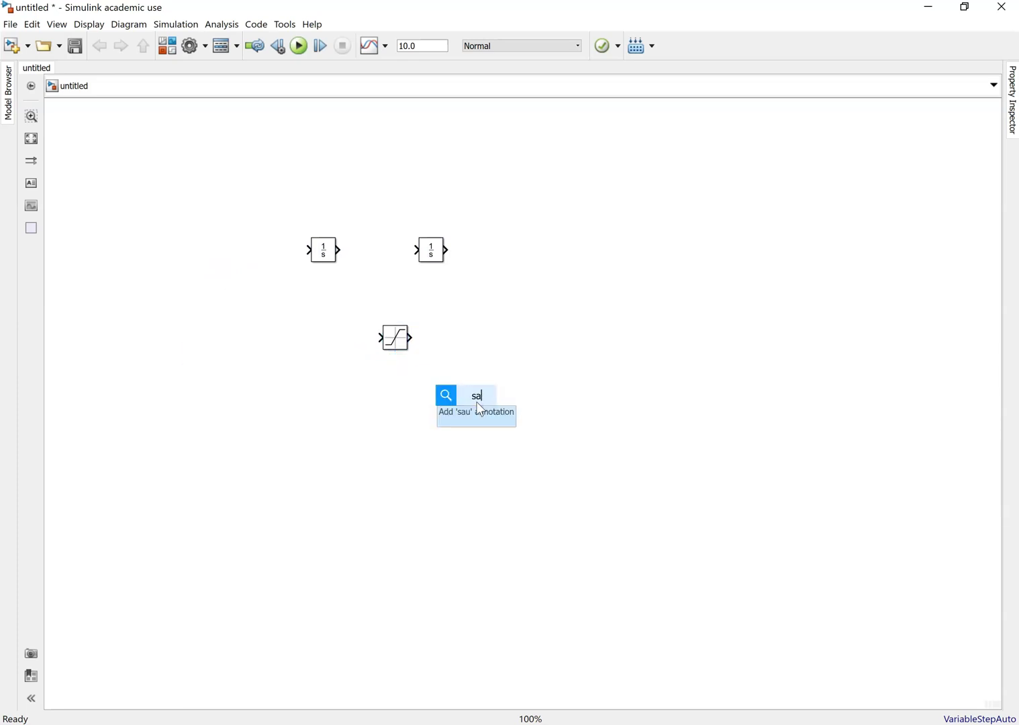
type("tu")
left_click(449, 421)
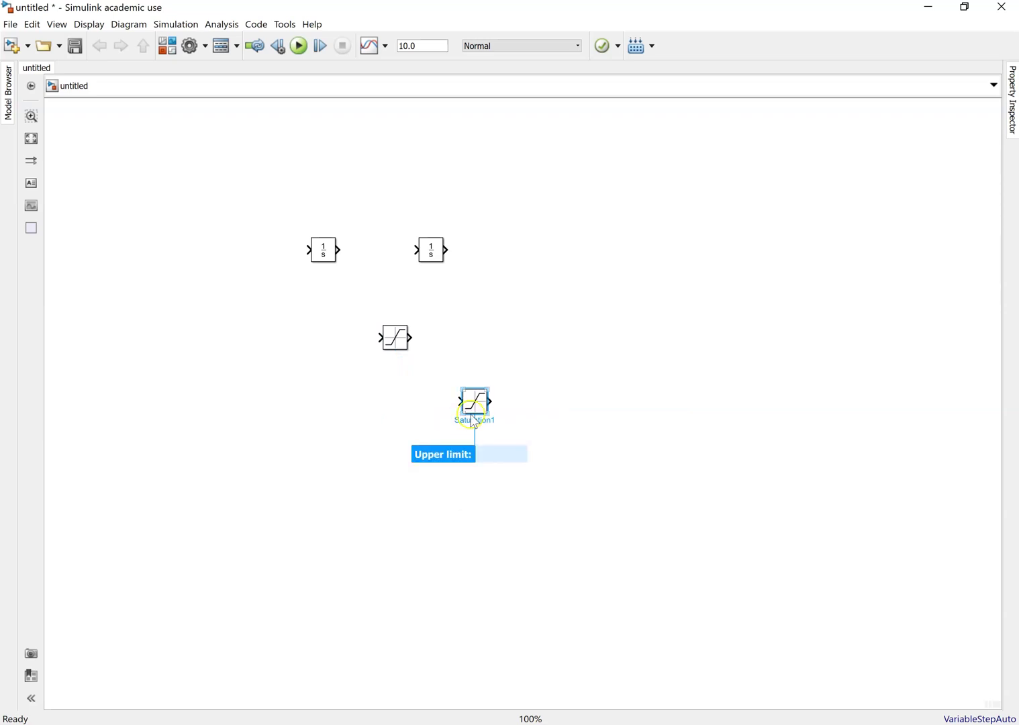
left_click_drag(483, 419, 477, 355)
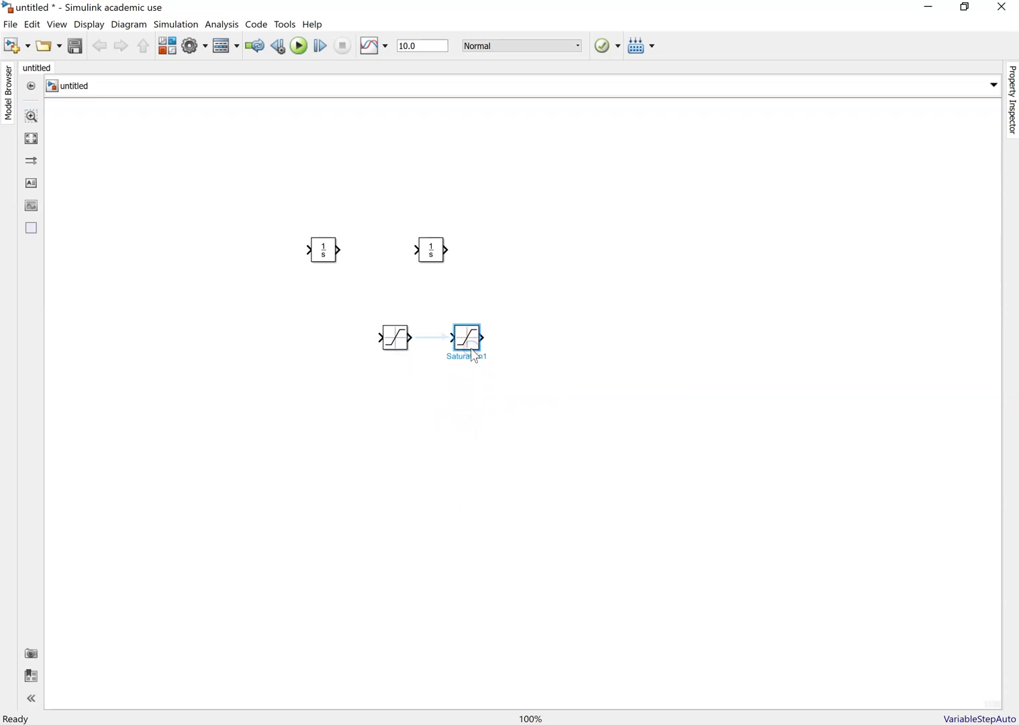
Insert three Gain blocks on the canvas.
double_click(412, 444)
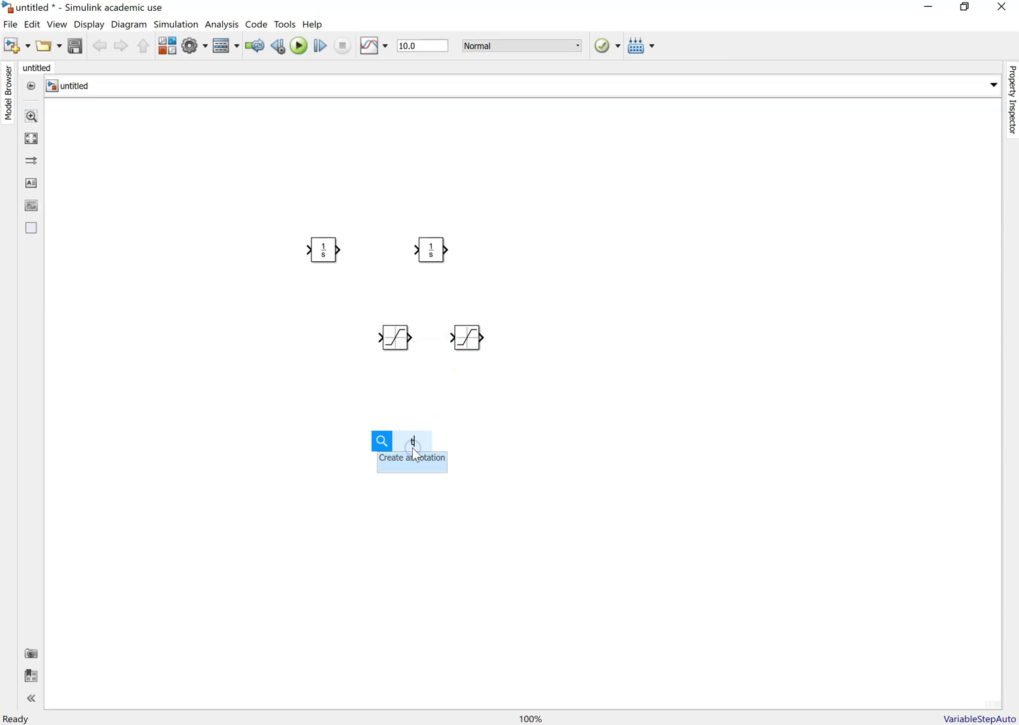
type("th")
key("BackSpace")
key("BackSpace")
type("gain")
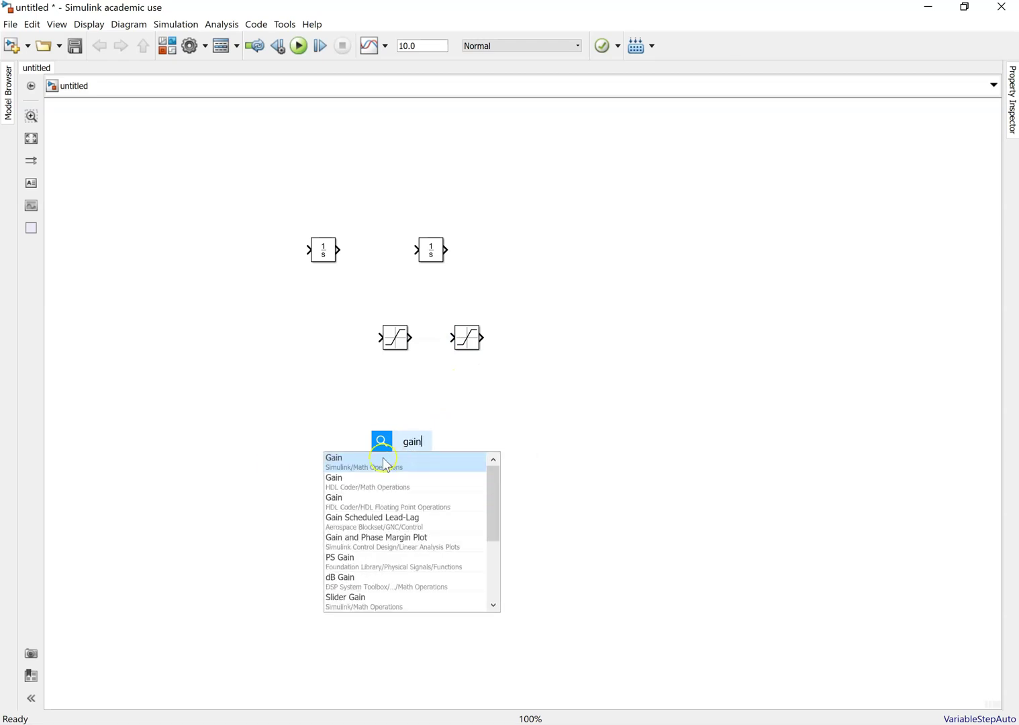
left_click(382, 465)
double_click(501, 454)
type("gain")
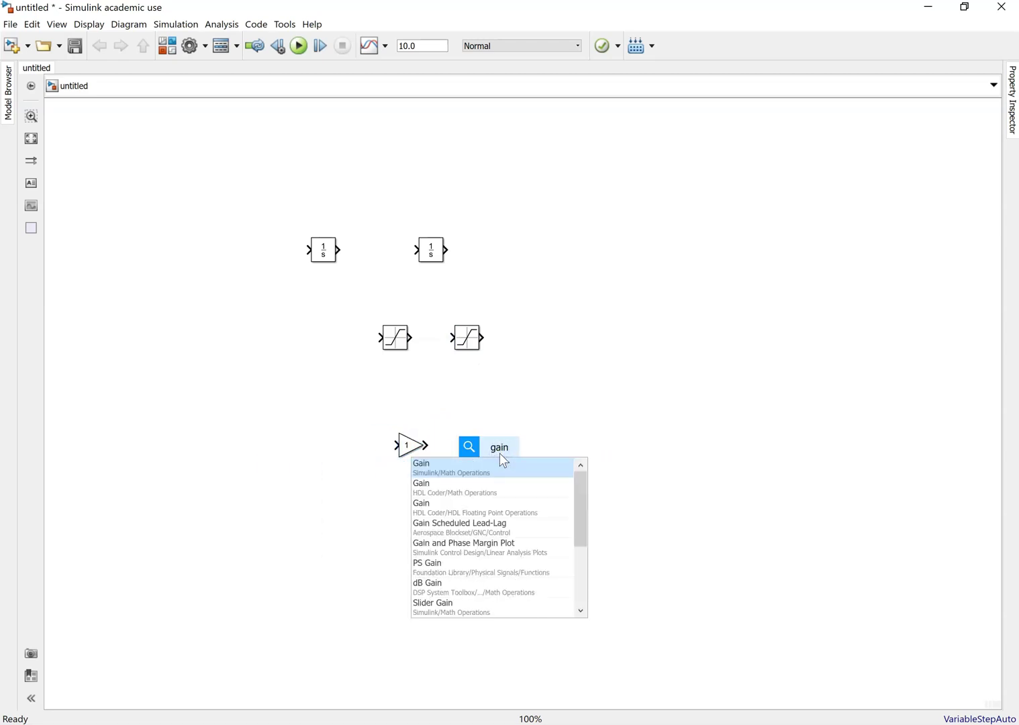
key("Return")
double_click(416, 491)
type("gain")
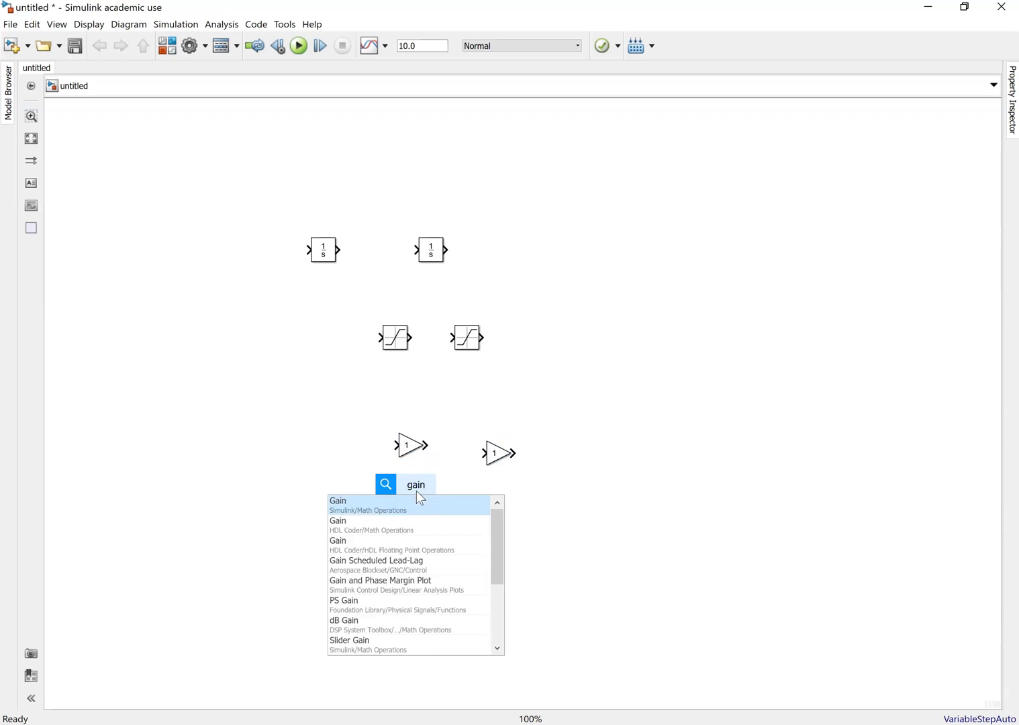
key("Return")
Add a Sum block and a Signal Builder block.
double_click(596, 406)
type("summ")
key("BackSpace")
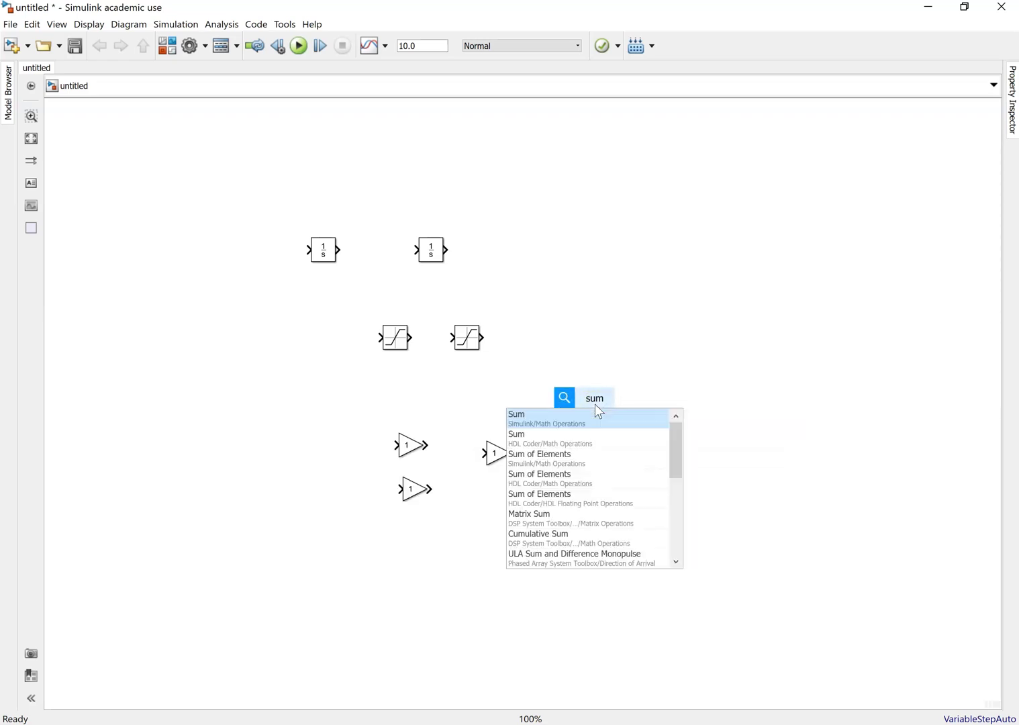
key("Return")
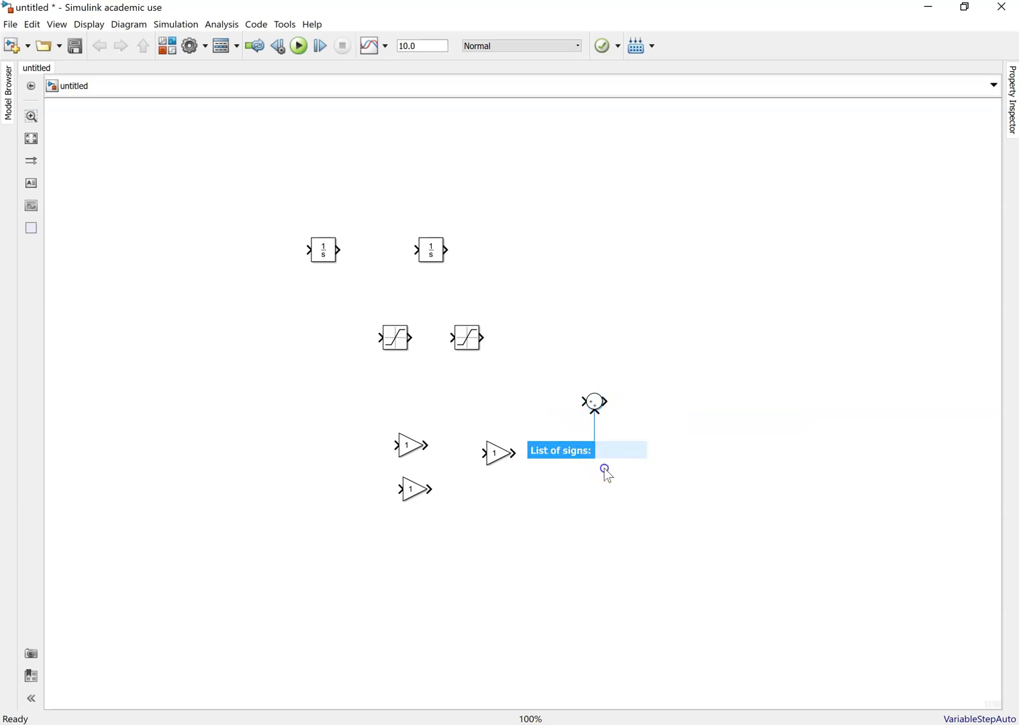
double_click(604, 468)
type("signal")
left_click(569, 487)
type("b")
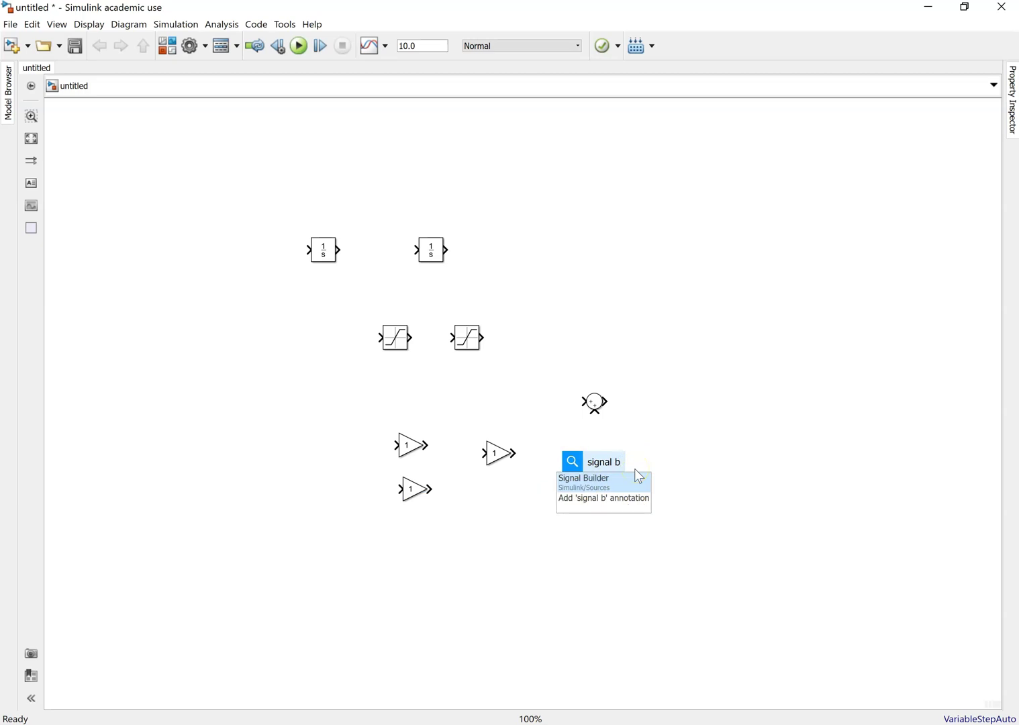
left_click(612, 483)
Insert three To Workspace blocks (simout, simout1, simout2), deleting a stray 'to workout' annotation.
double_click(558, 521)
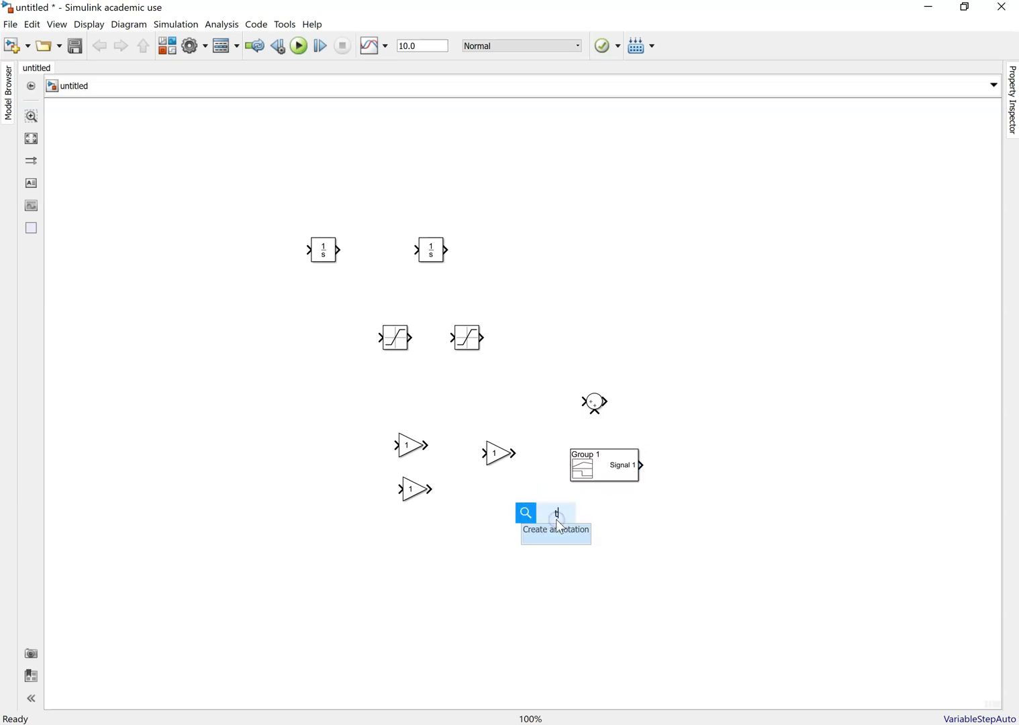
type("to work")
left_click(543, 532)
double_click(517, 560)
type("to work")
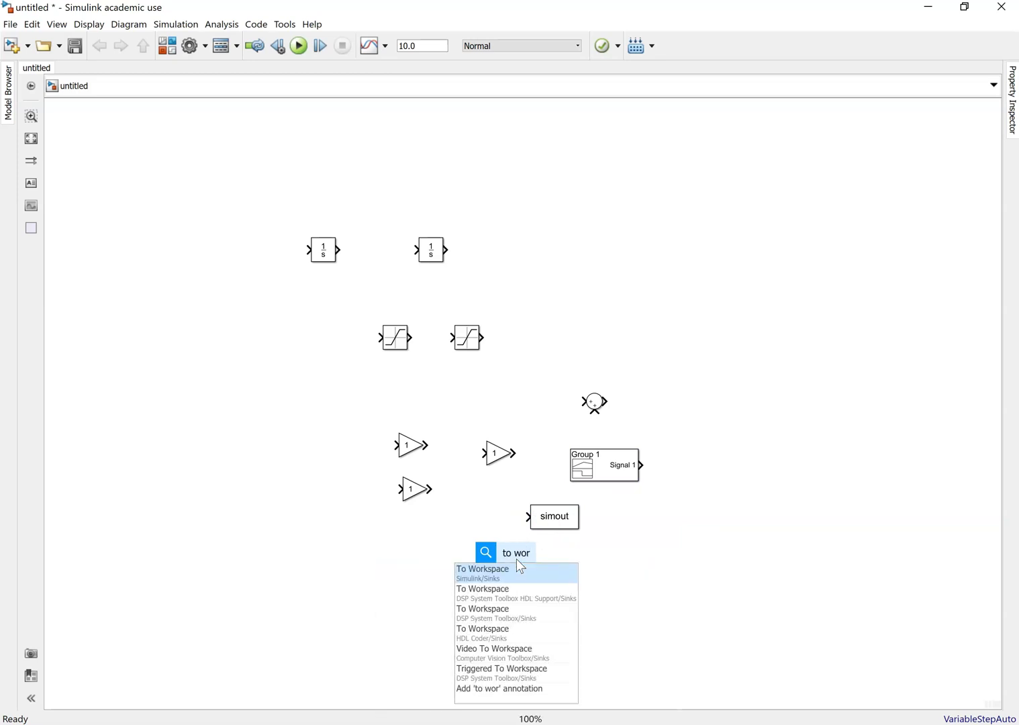
left_click(521, 569)
double_click(535, 593)
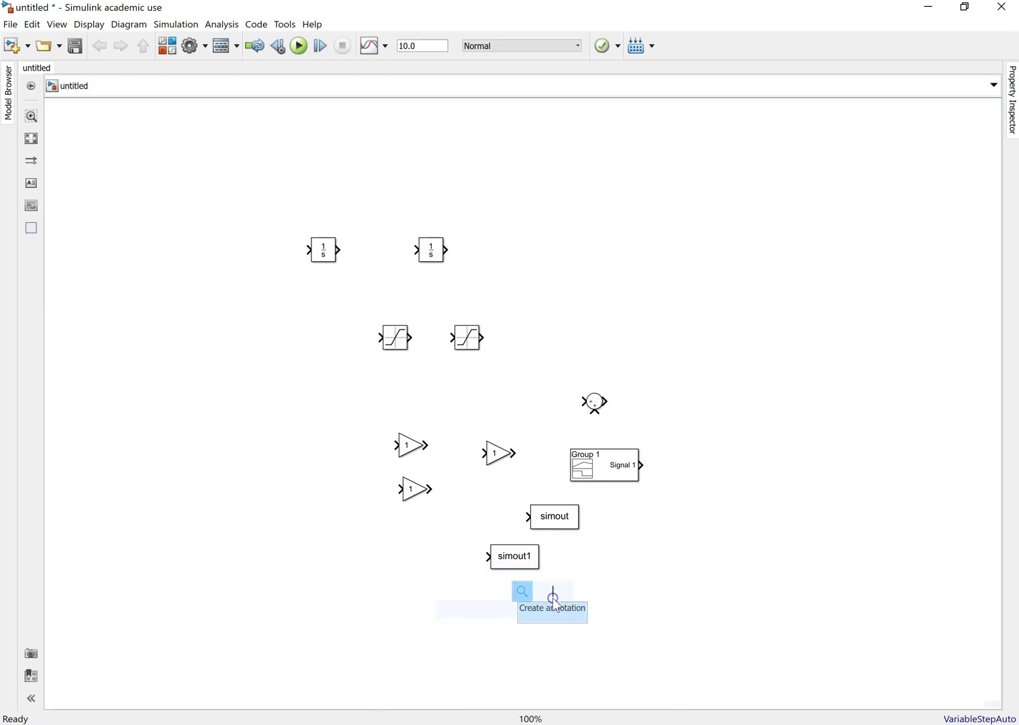
type("to workout")
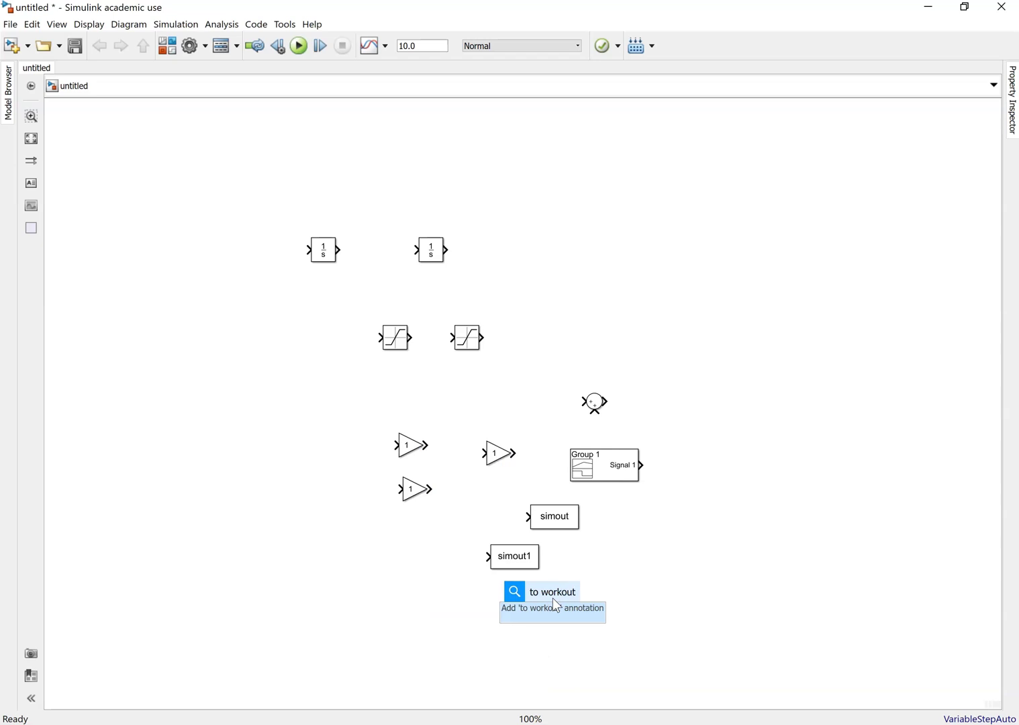
left_click(557, 609)
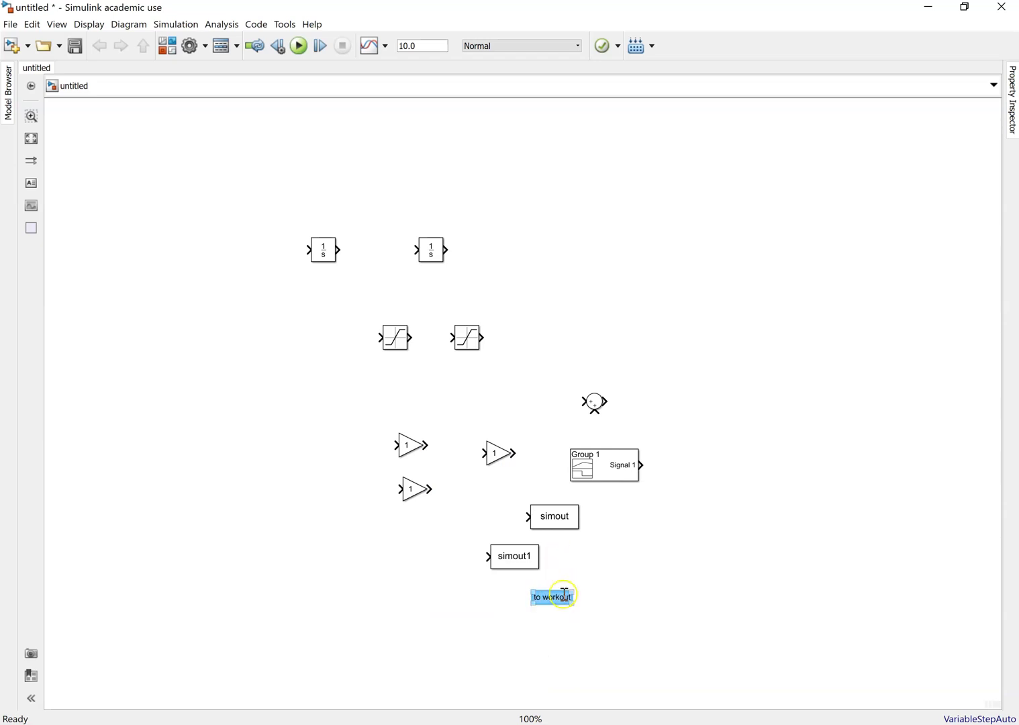
key("BackSpace")
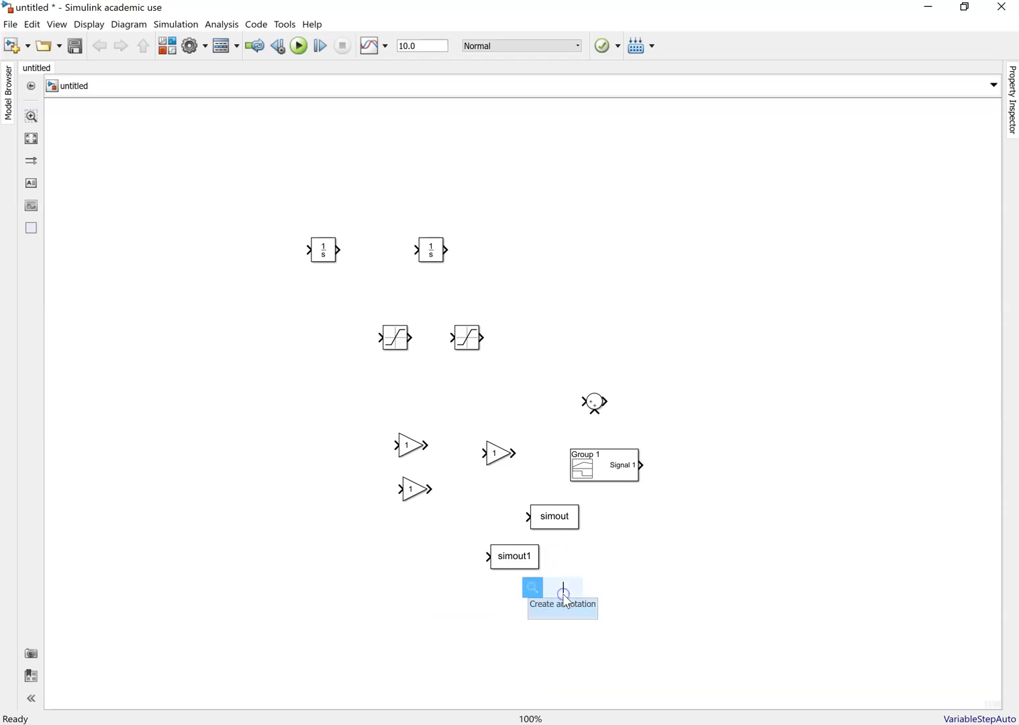
type("to work")
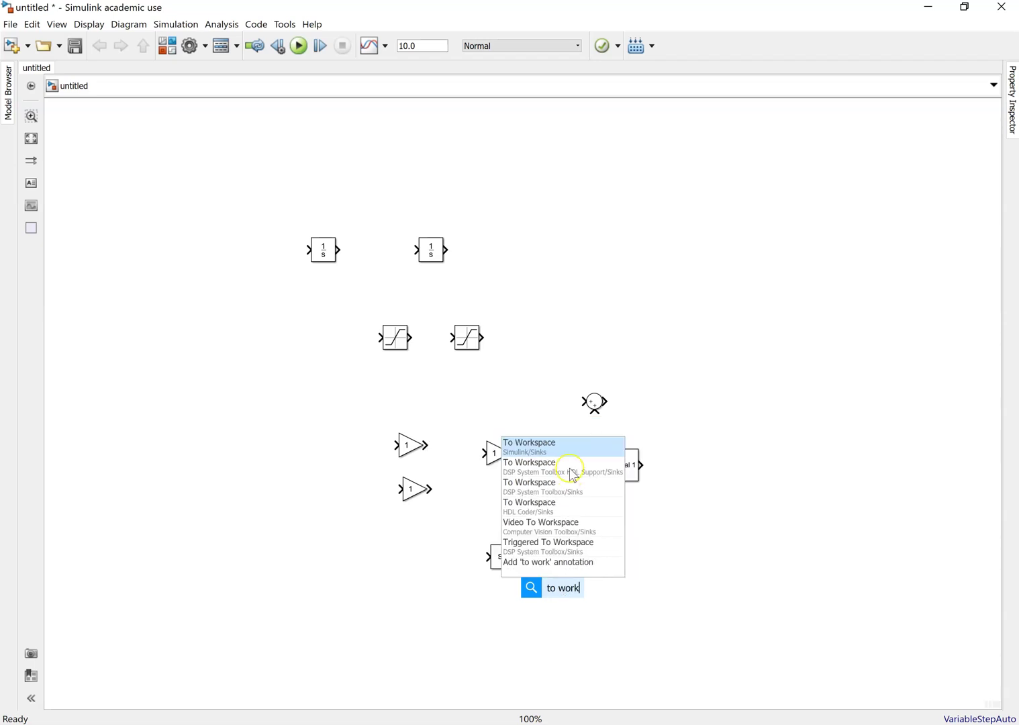
left_click(558, 446)
left_click(644, 594)
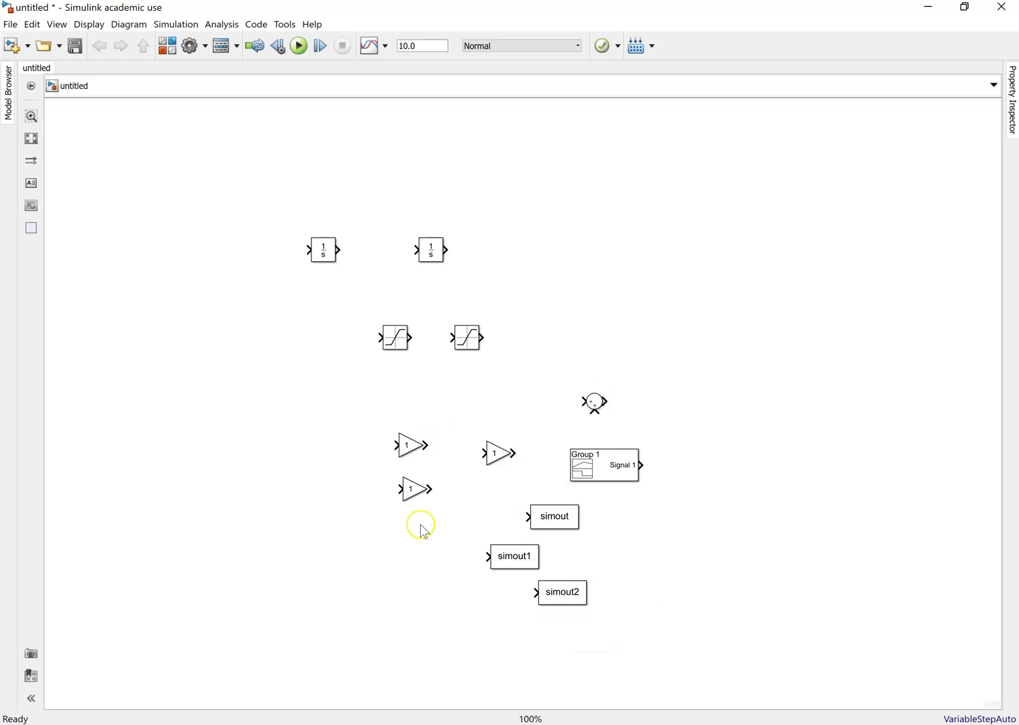
Chain saturation, integrator, saturation, integrator and simout in a row, with a left-facing gain below.
left_click(400, 343)
left_click_drag(400, 343, 280, 262)
left_click(469, 346)
left_click_drag(468, 347, 389, 260)
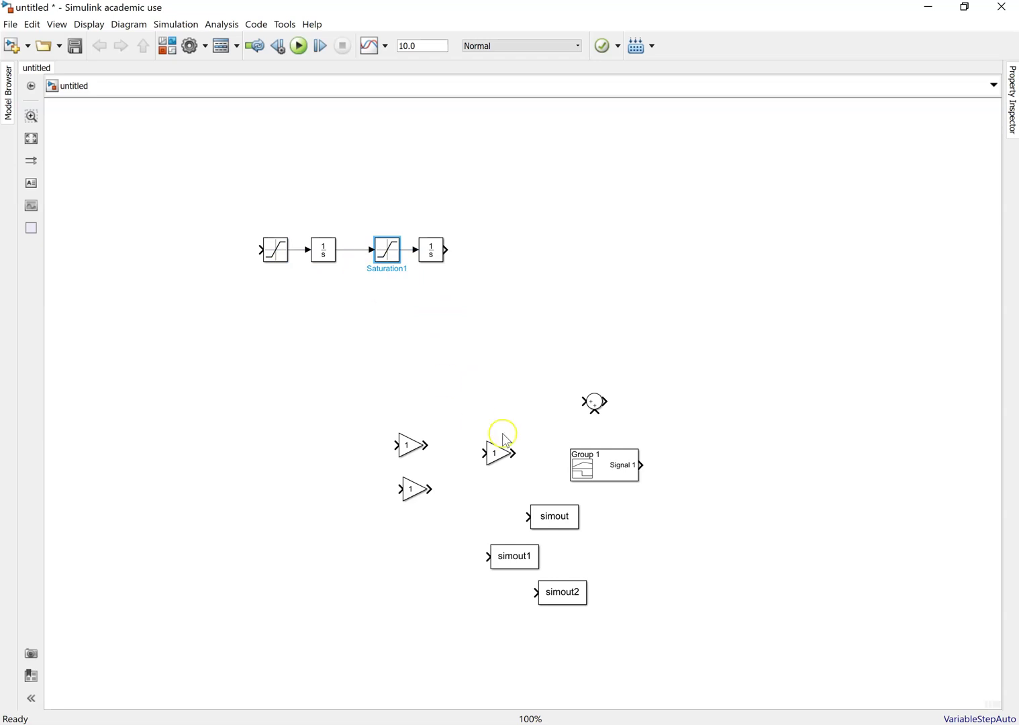
left_click_drag(554, 517, 517, 252)
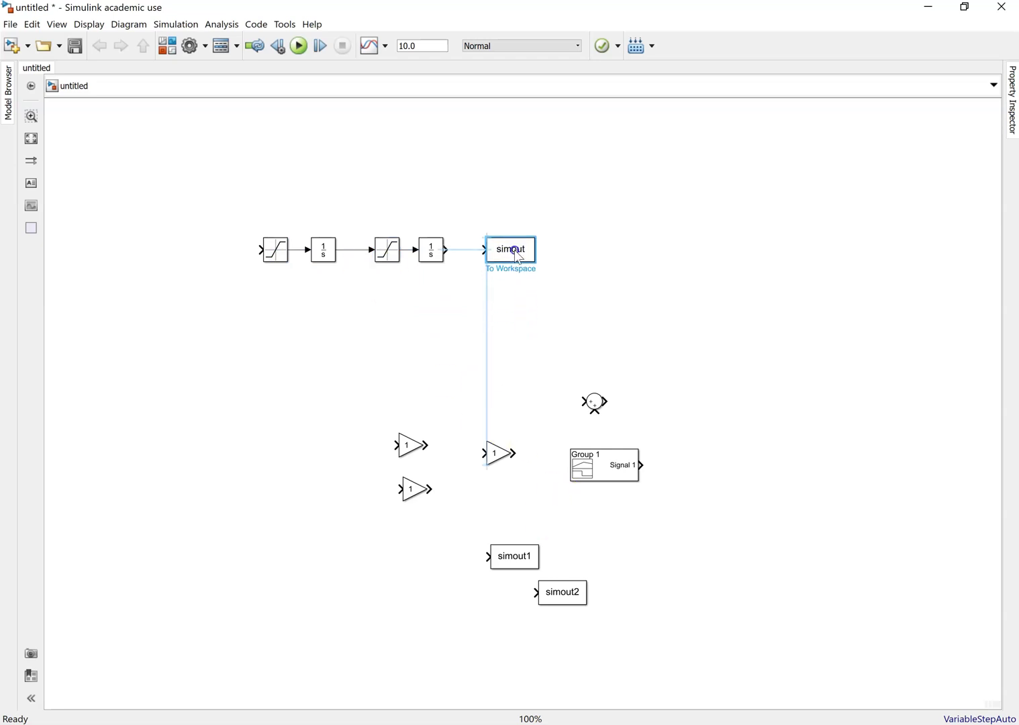
left_click_drag(486, 454, 320, 311)
key("ctrl+i")
Move the Sum to the chain's start and set its list of signs to |+-.
left_click_drag(594, 403, 200, 252)
double_click(200, 250)
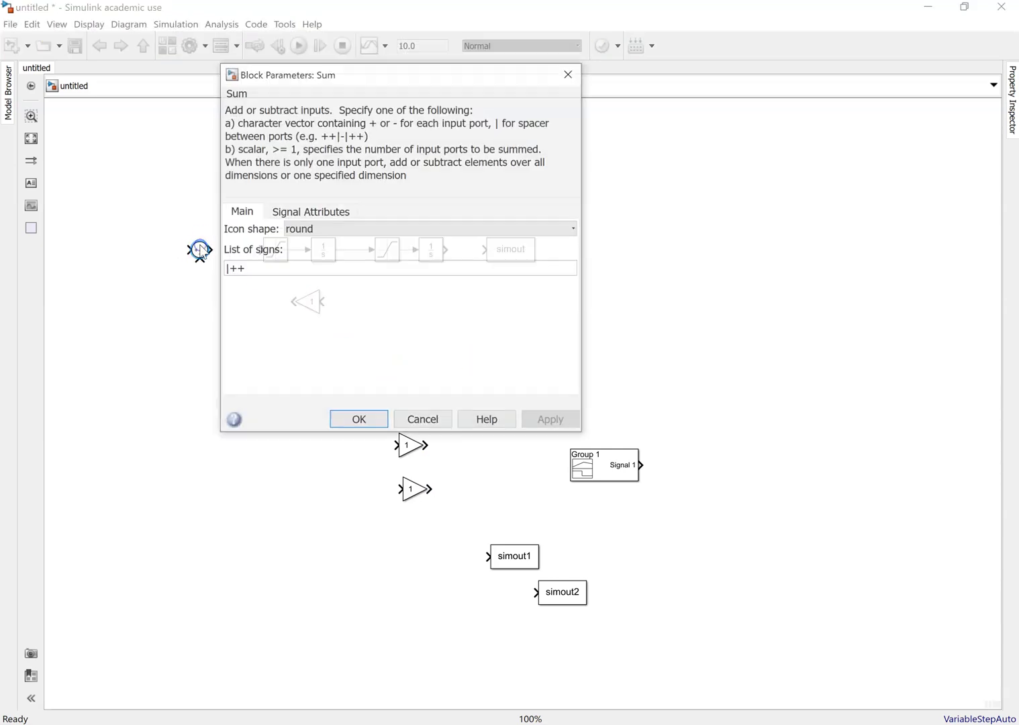
double_click(262, 267)
left_click(275, 268)
key("BackSpace")
type("0")
key("Return")
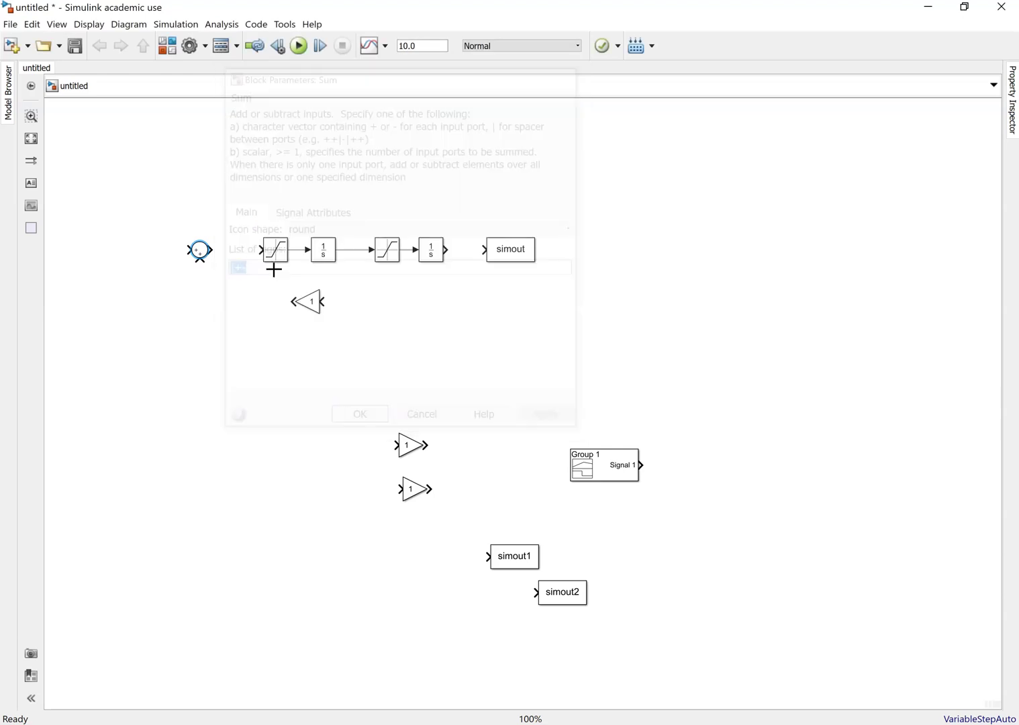
Set the flipped gain to c and wire it as feedback into the Sum's minus input.
left_click_drag(200, 260, 290, 304)
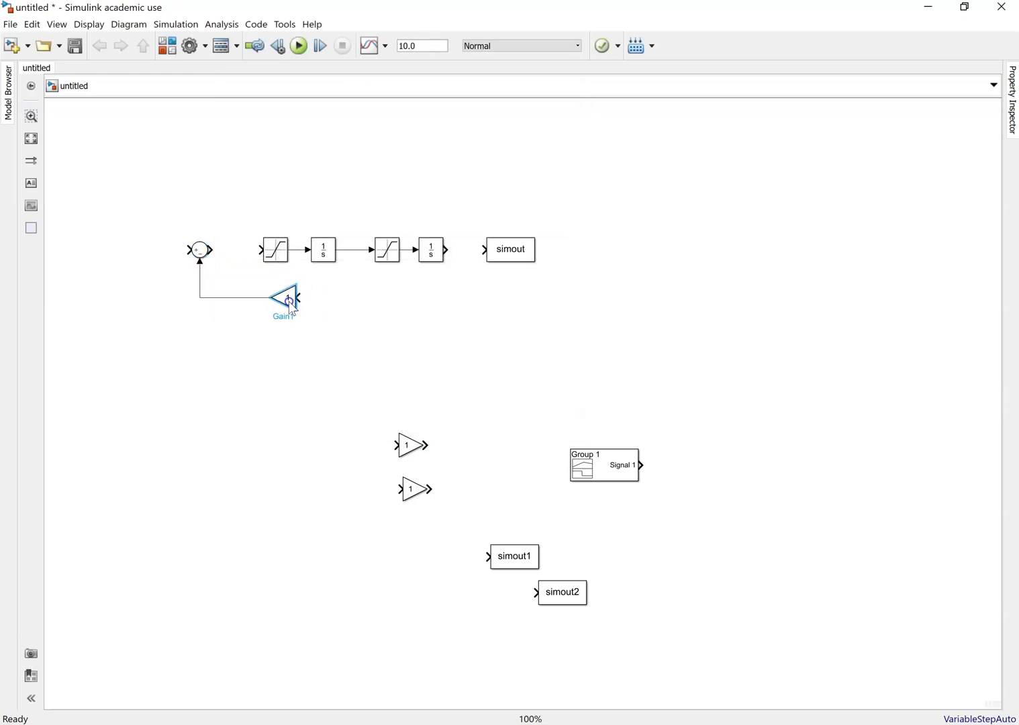
double_click(292, 308)
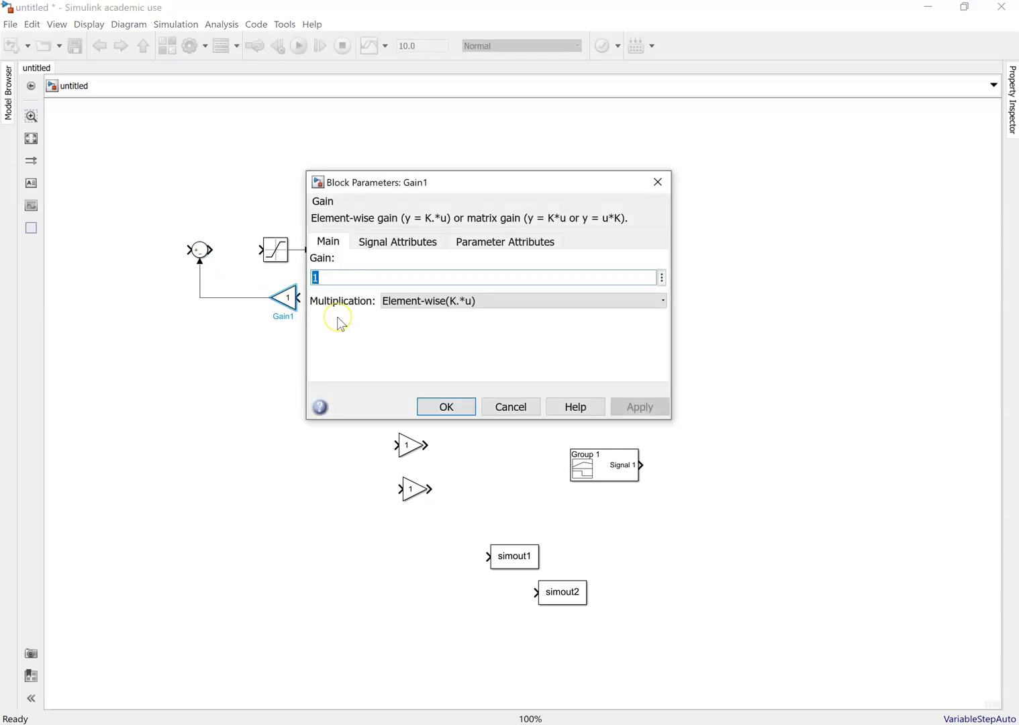
type("c")
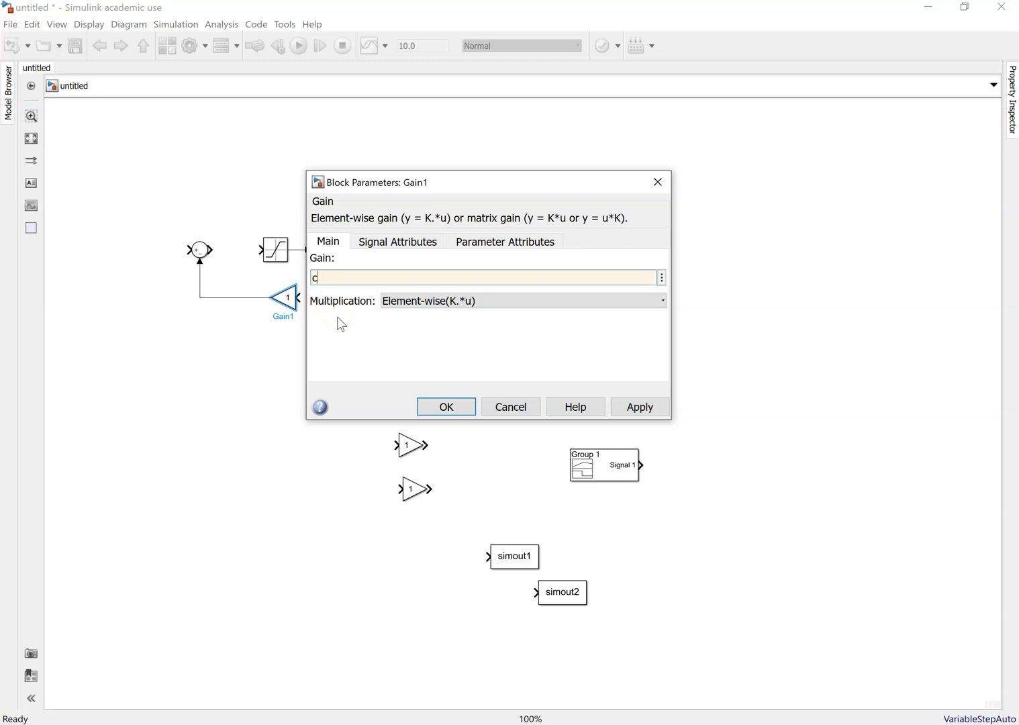
key("Return")
left_click_drag(298, 298, 314, 289)
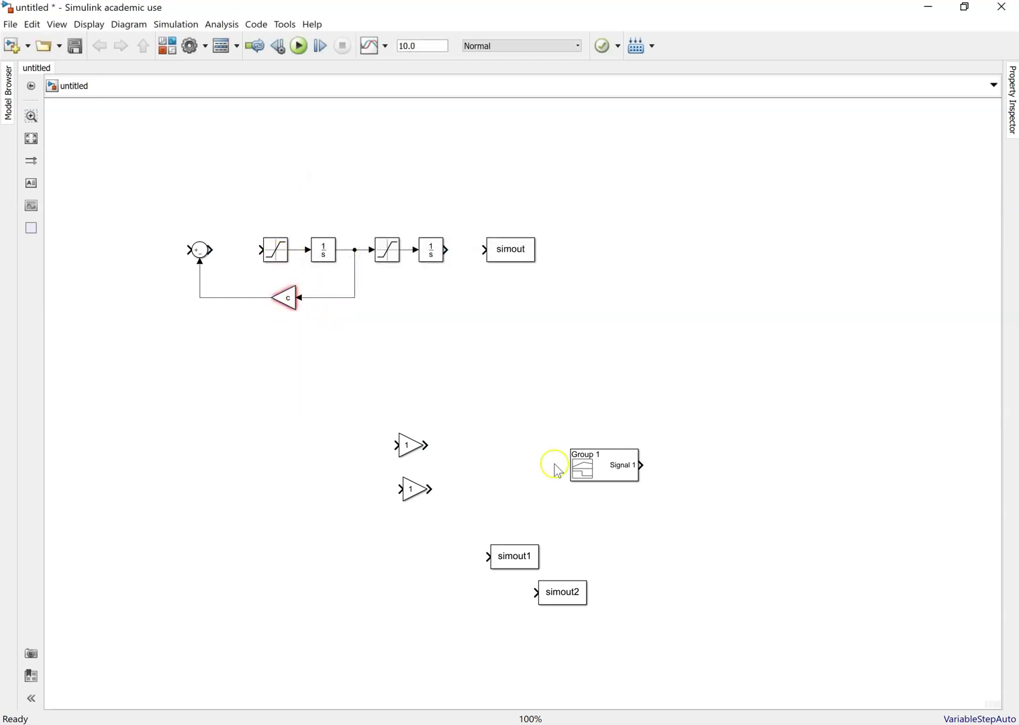
Place the spare gains between the Sum and first saturation and ahead of the Sum.
left_click(411, 447)
left_click_drag(411, 447, 235, 253)
left_click(423, 491)
left_click_drag(417, 494, 153, 258)
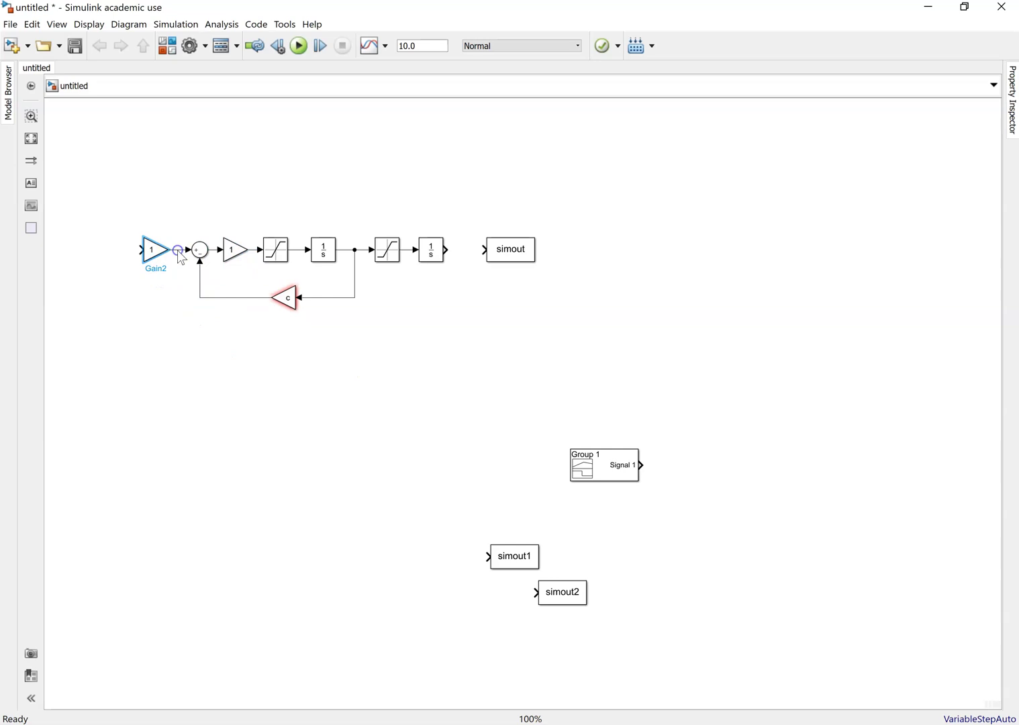
Set the gain after the Sum to 1/m and the input gain to F.
left_click(233, 252)
double_click(234, 254)
type("/m")
key("ctrl+a")
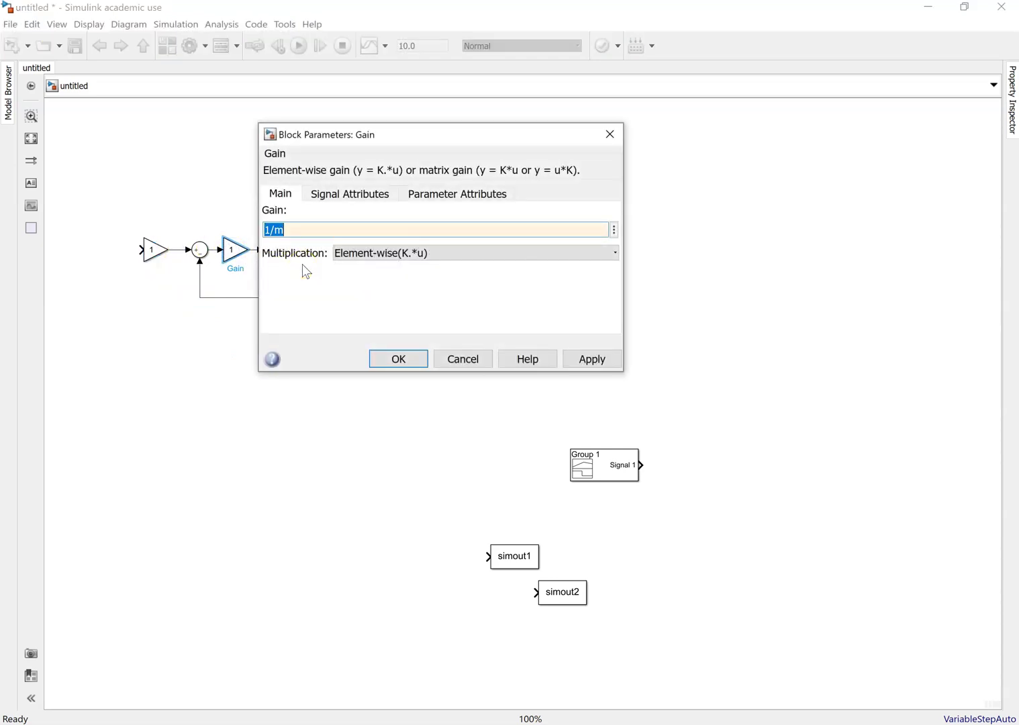
left_click(393, 357)
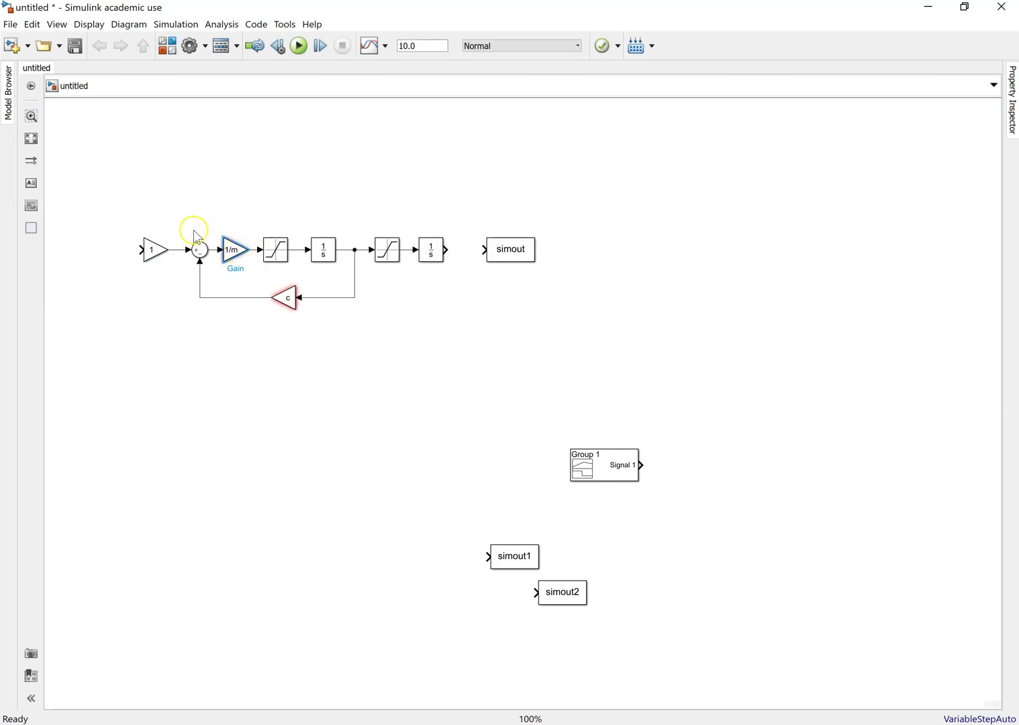
left_click(154, 252)
double_click(155, 253)
type("F")
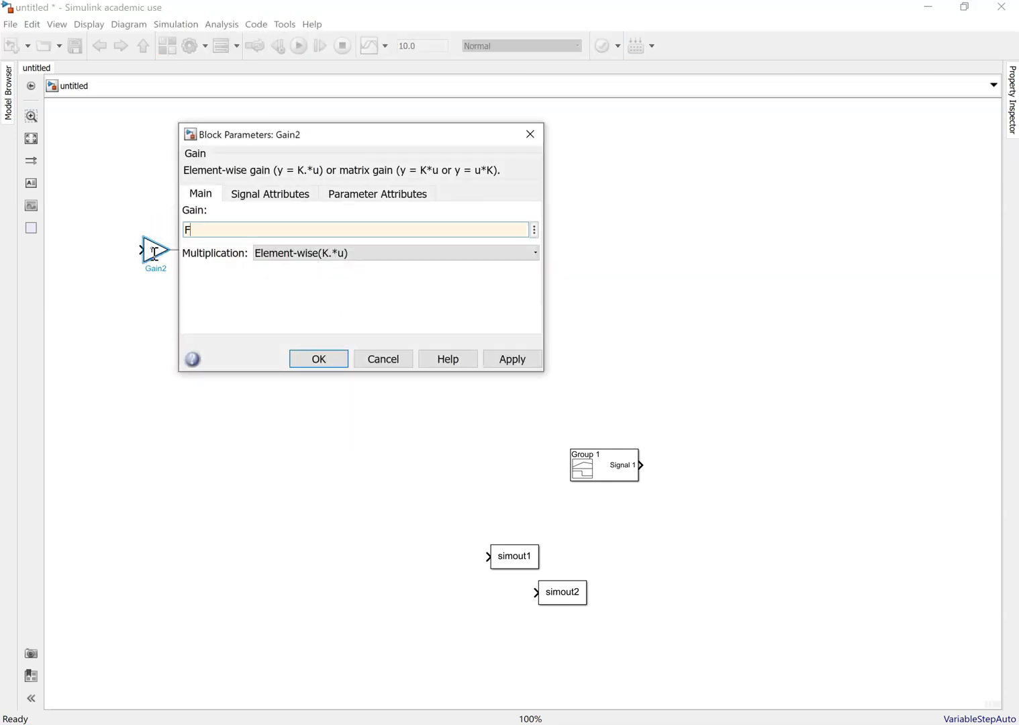
key("Return")
left_click(157, 285)
left_click(150, 255)
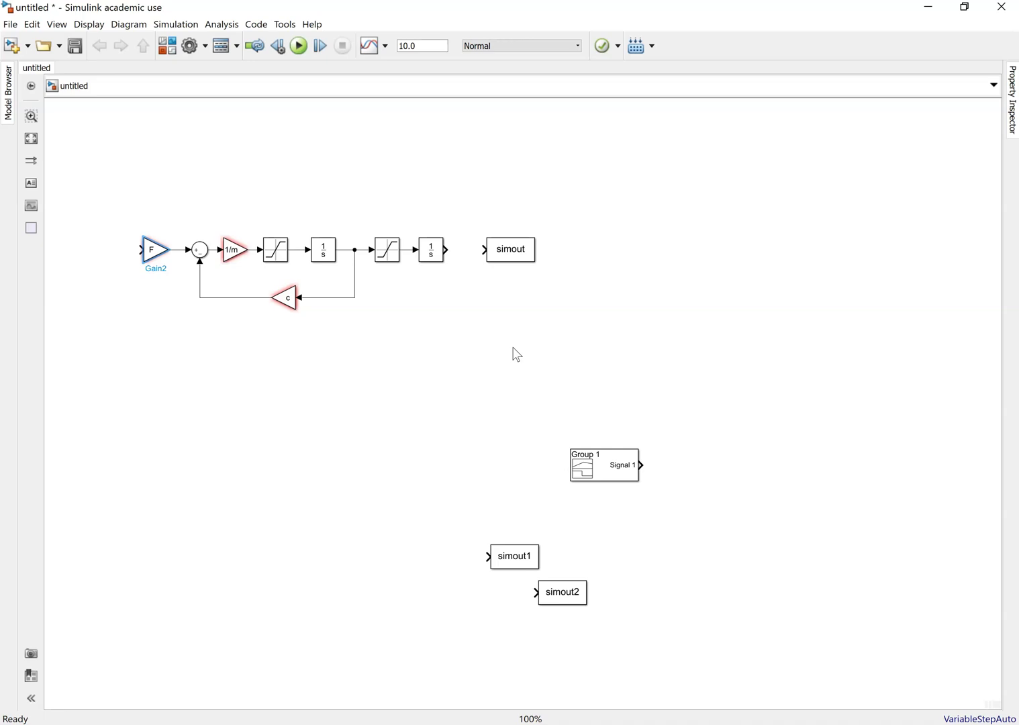
Put the Signal Builder before the F gain and connect outputs to simout, simout1 and simout2.
left_click_drag(628, 470, 138, 249)
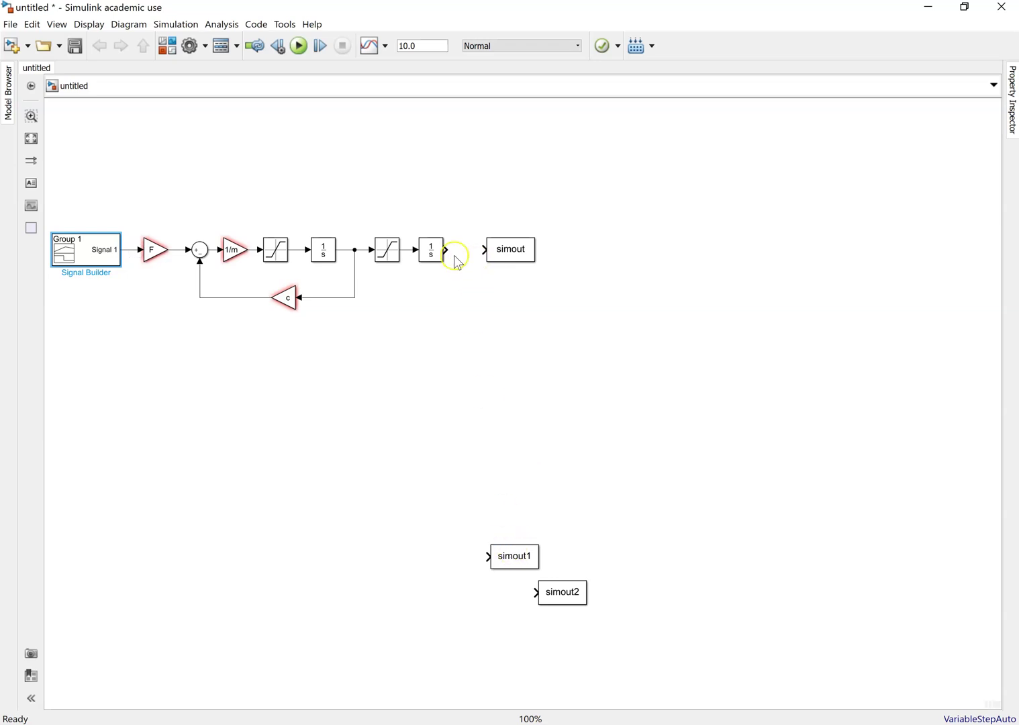
left_click_drag(449, 251, 486, 251)
left_click_drag(525, 550, 390, 235)
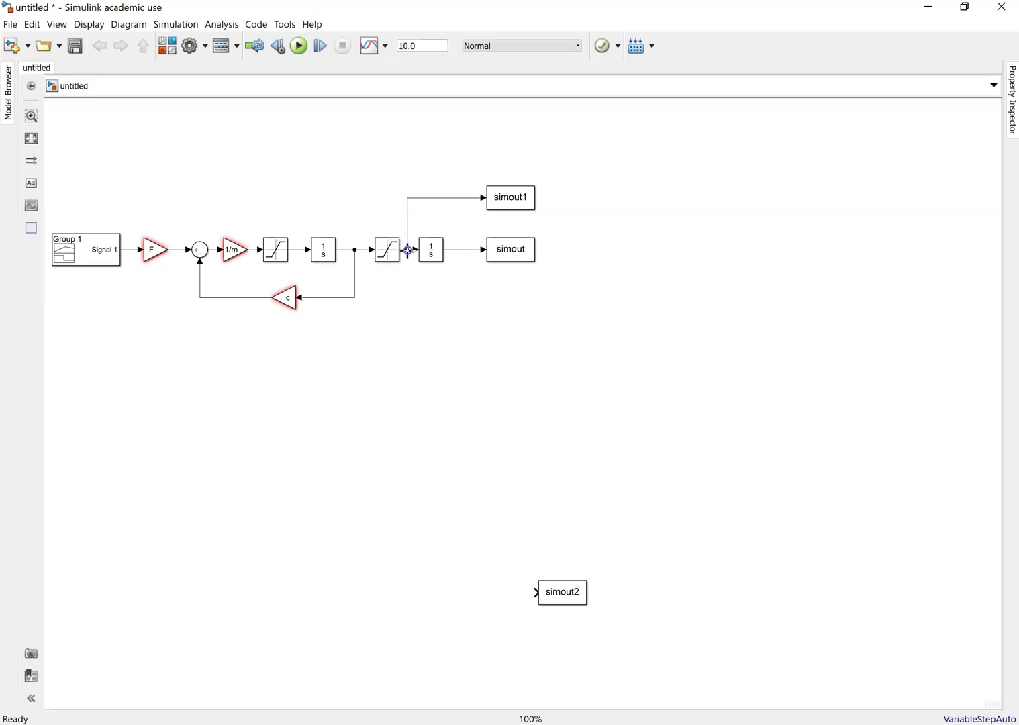
left_click_drag(552, 601, 301, 249)
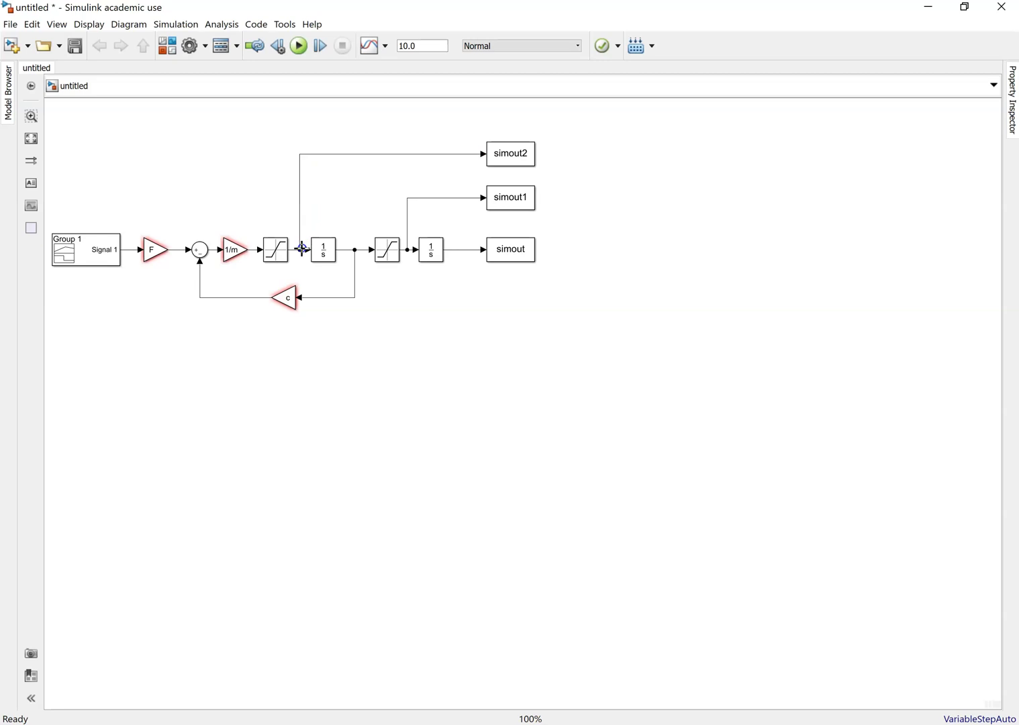
Open simout2's parameters and begin entering its variable name 'Ac'.
left_click(527, 155)
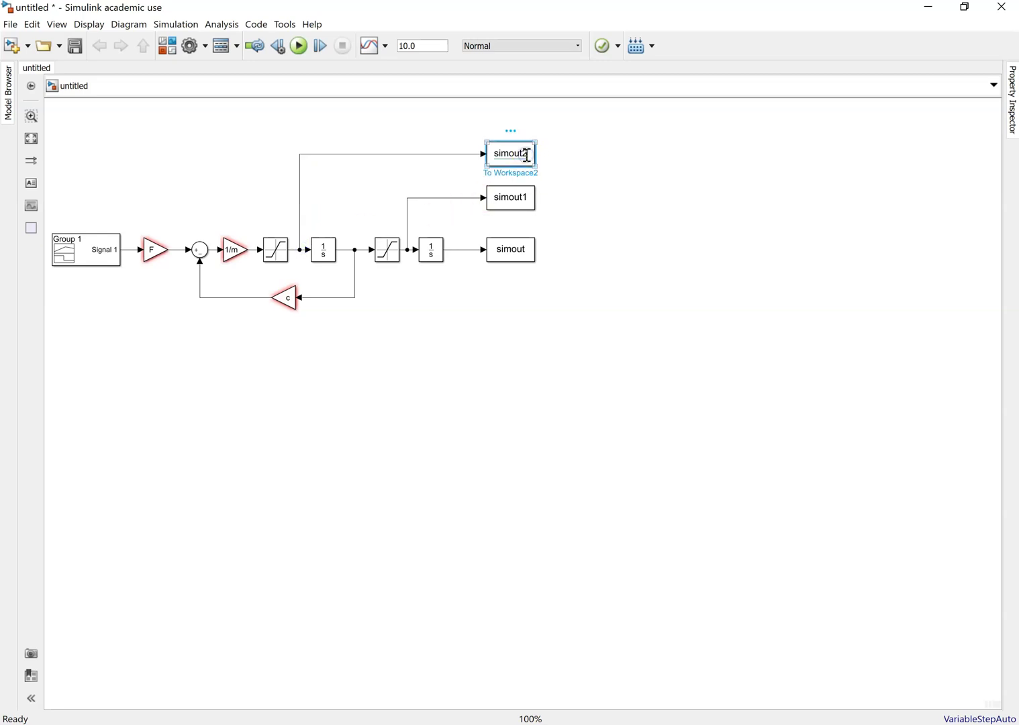
double_click(514, 155)
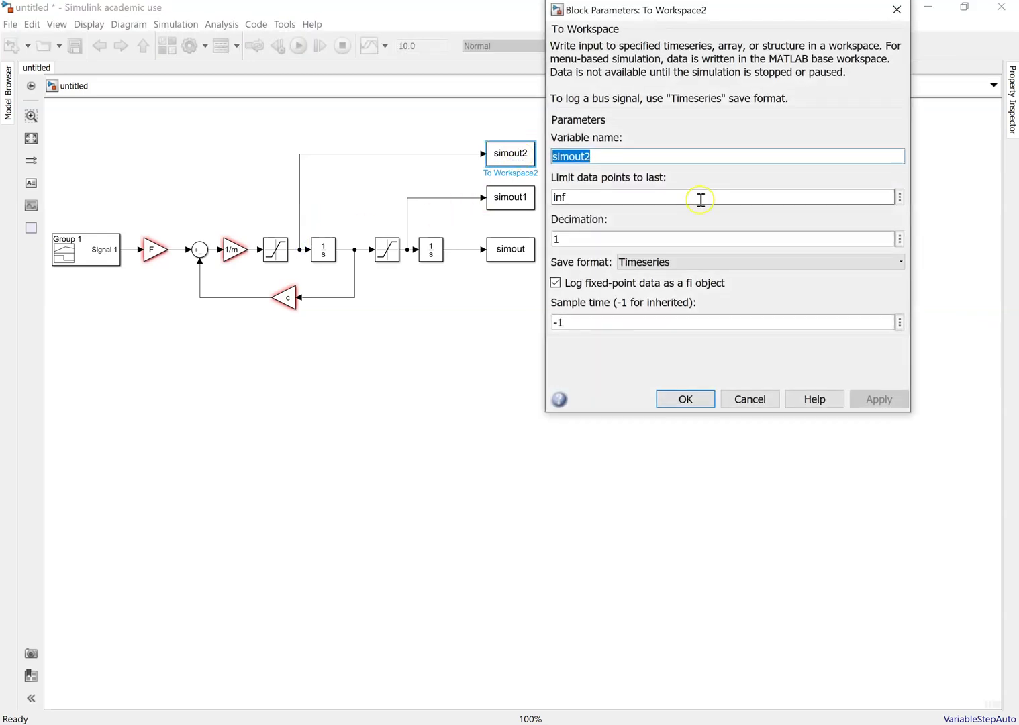
type("Accel_1")
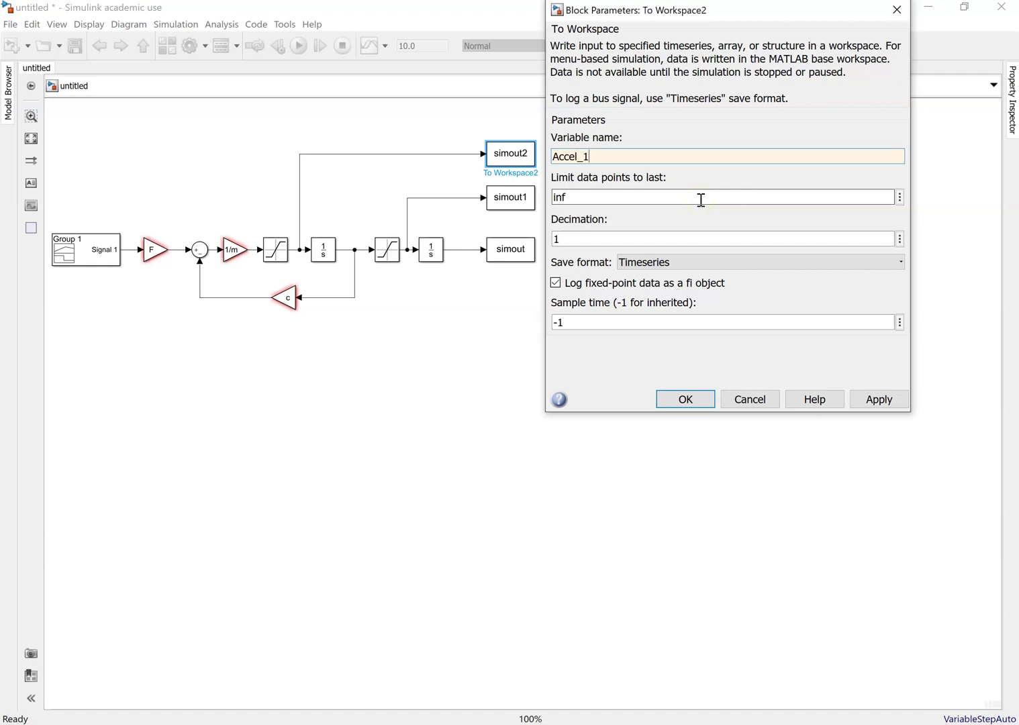
Name the To Workspace variables Accel_1, Vel_1 and Disp_1, then nudge the second integrator closer.
key("Return")
double_click(512, 198)
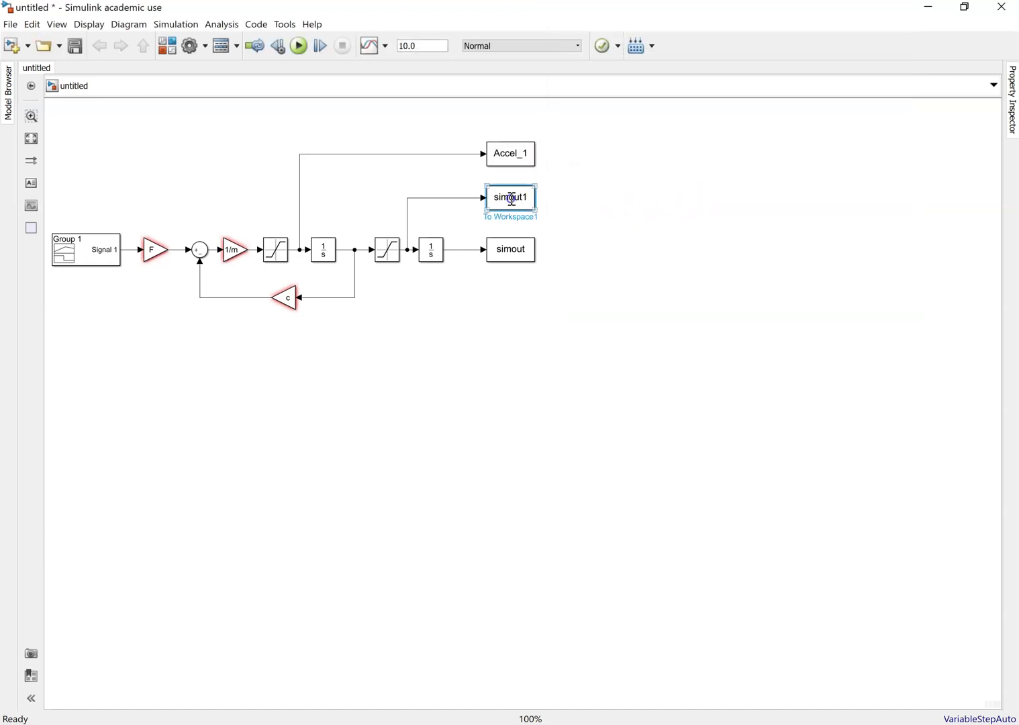
type("Ve")
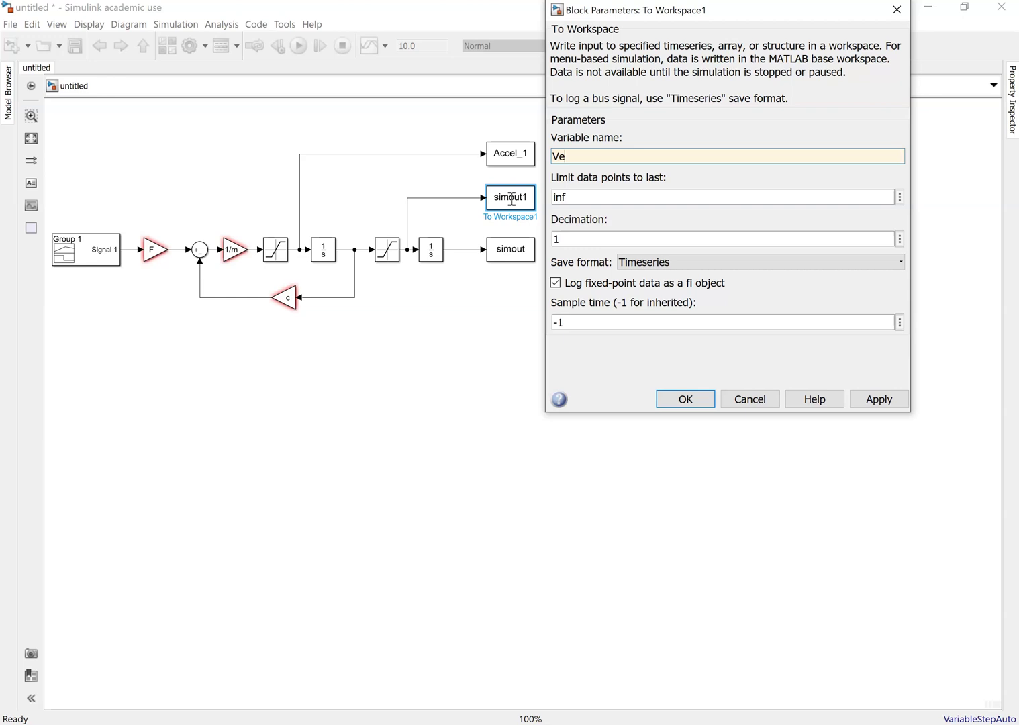
type("l_1")
key("Return")
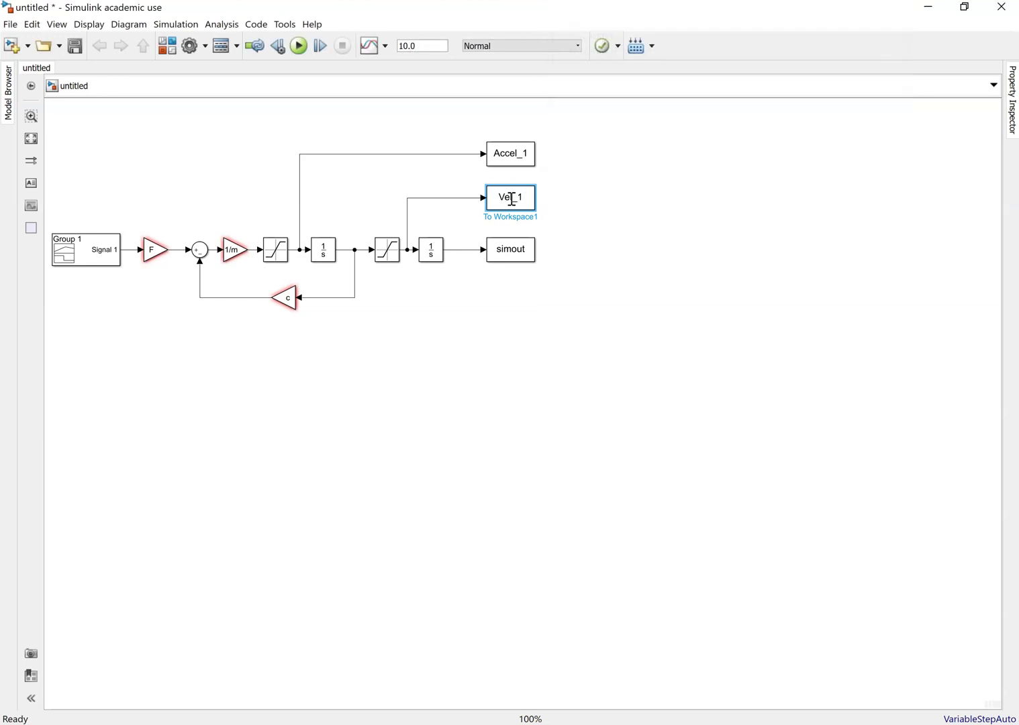
left_click(514, 248)
double_click(514, 248)
type("D")
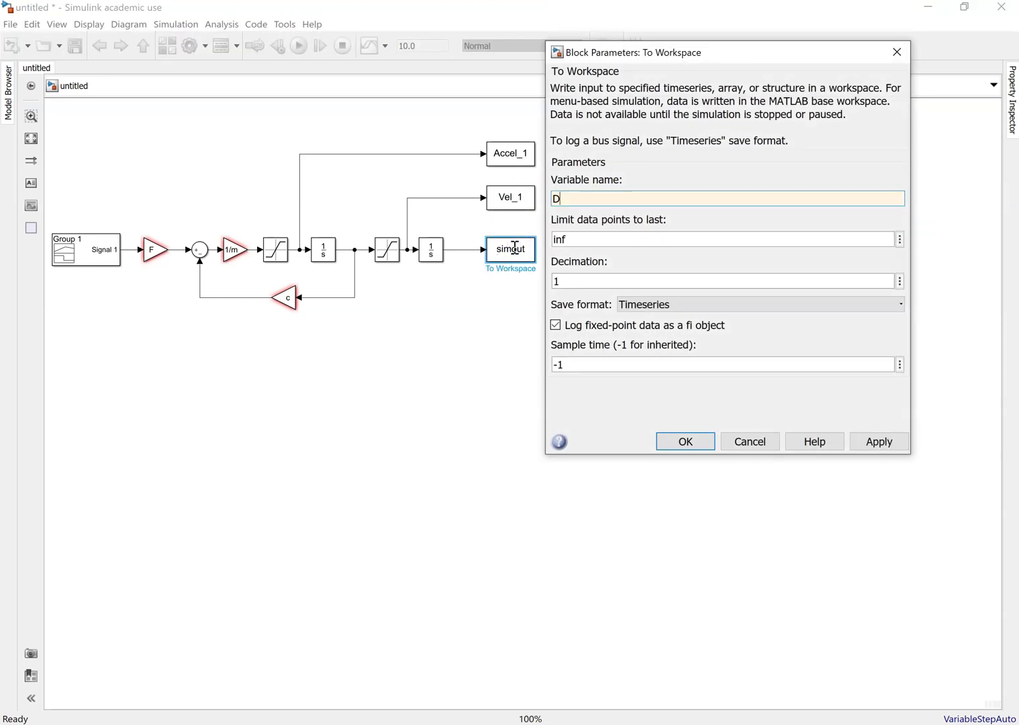
type("isp_1")
key("Return")
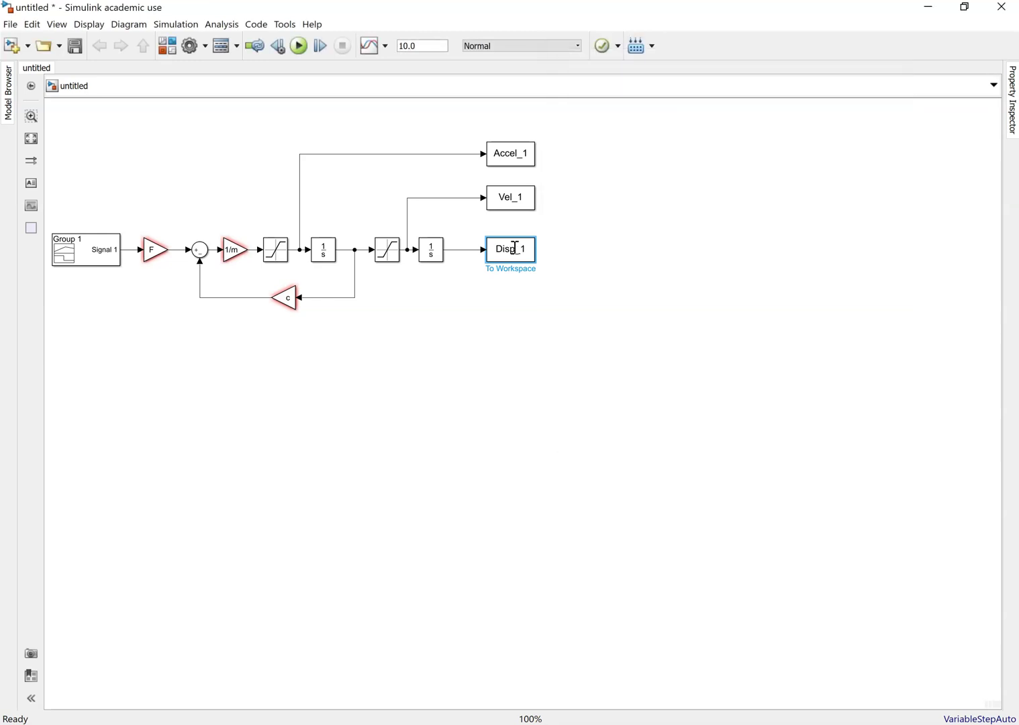
left_click(434, 252)
left_click_drag(437, 255, 450, 257)
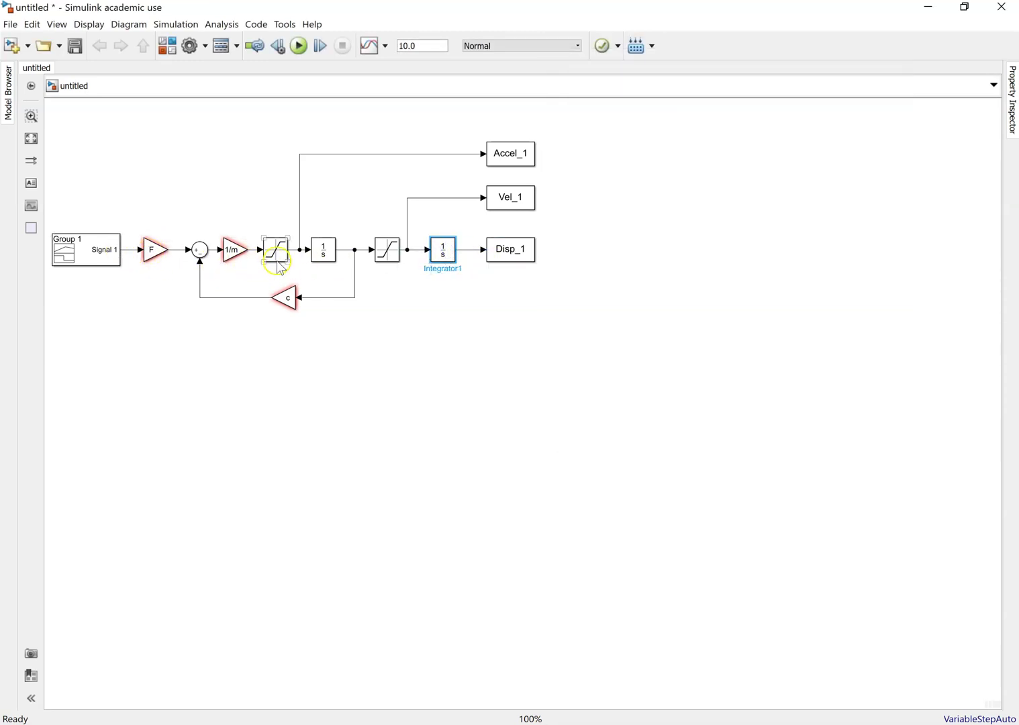
Maximize the Signal Builder editor and set the axes' maximum time to 50.
left_click(95, 256)
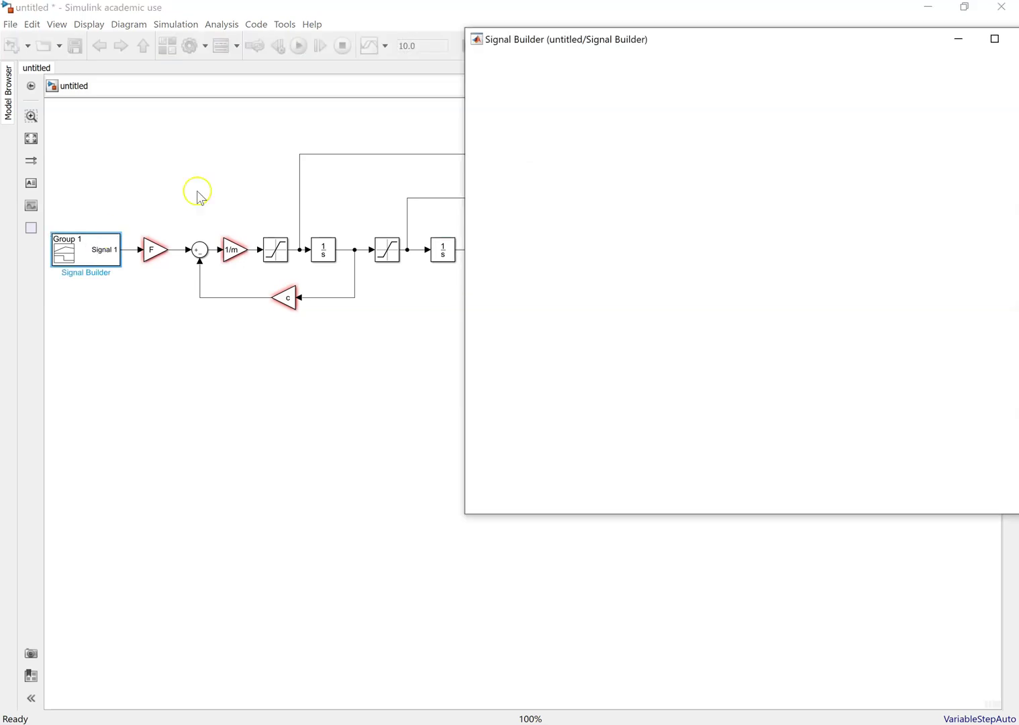
left_click_drag(664, 42, 630, 0)
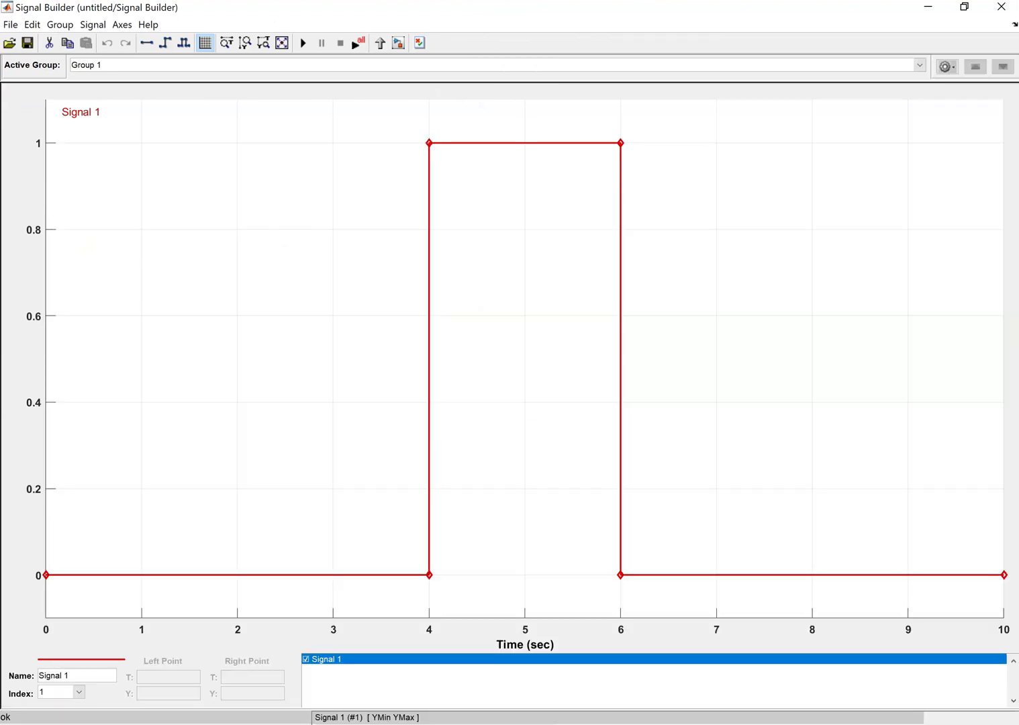
left_click(122, 25)
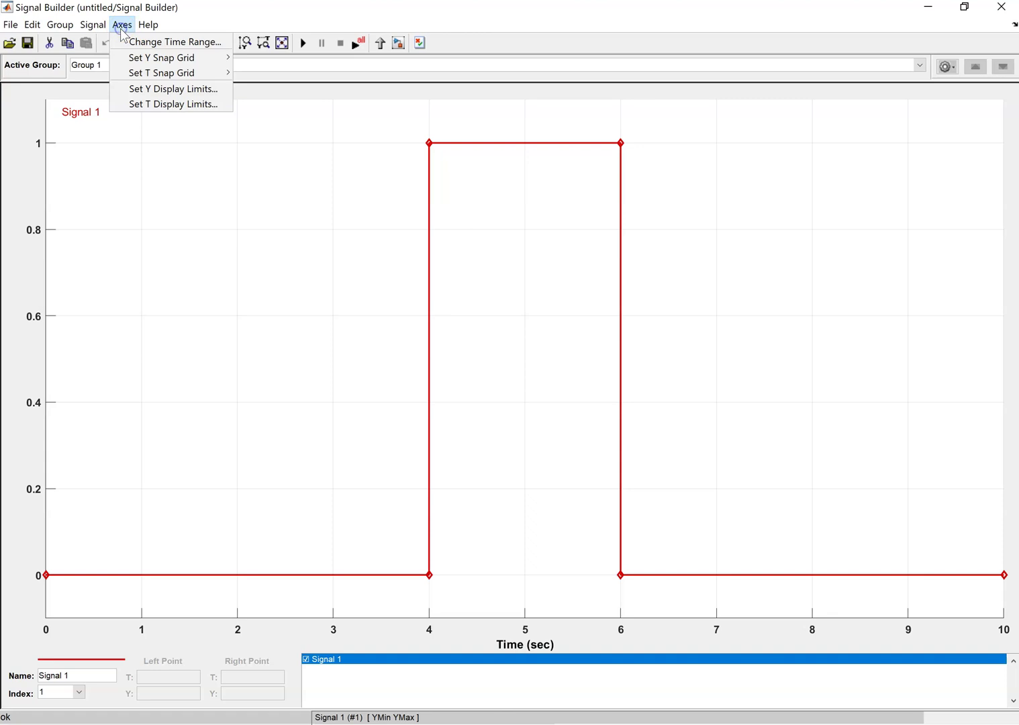
left_click(168, 72)
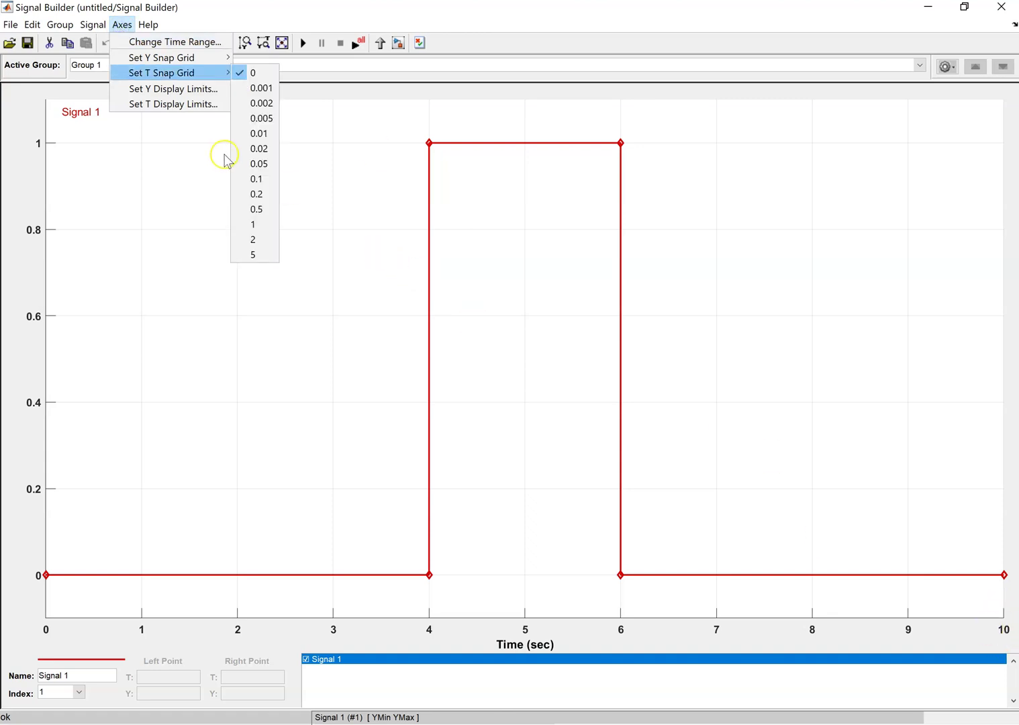
left_click(165, 48)
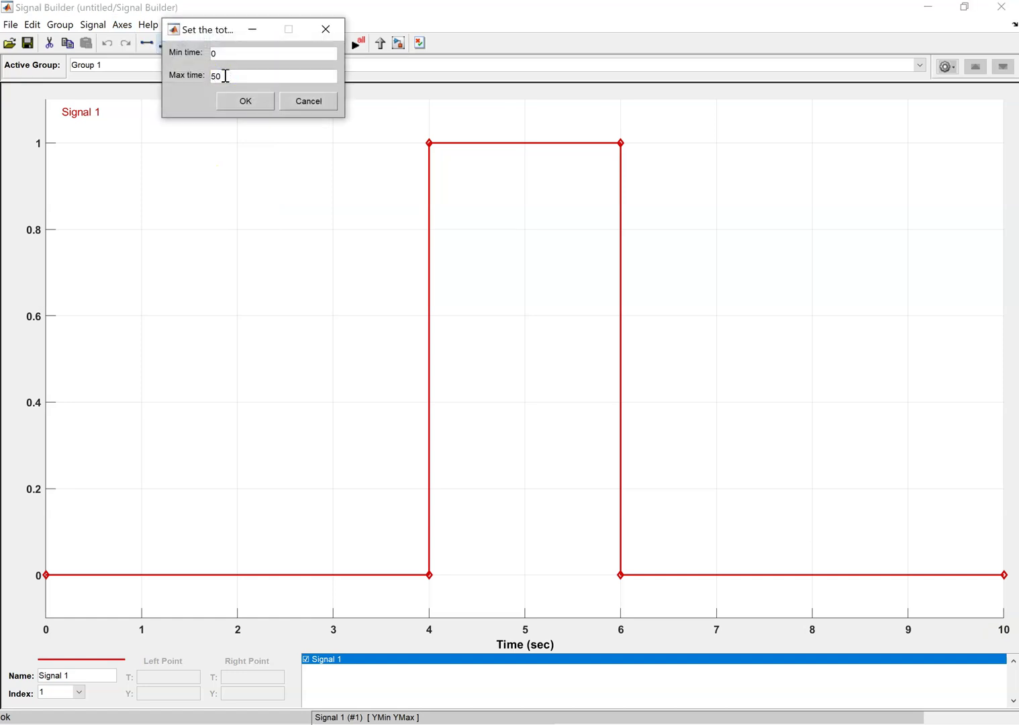
Apply the 0–50 s time range and add a square wave signal (Signal 2).
left_click(245, 101)
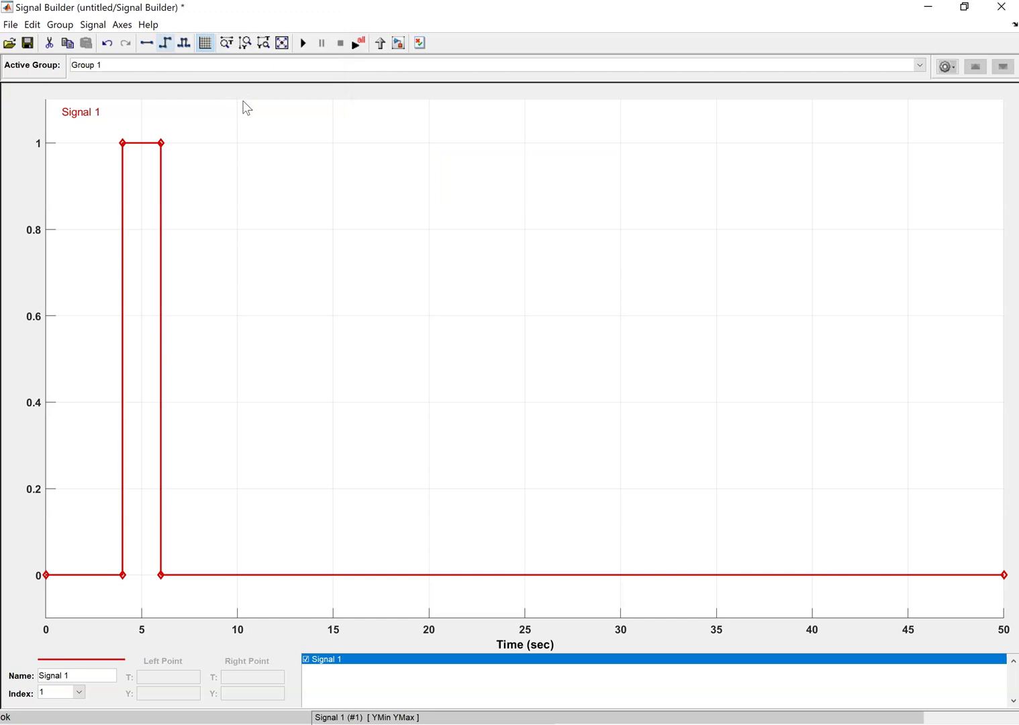
left_click(92, 25)
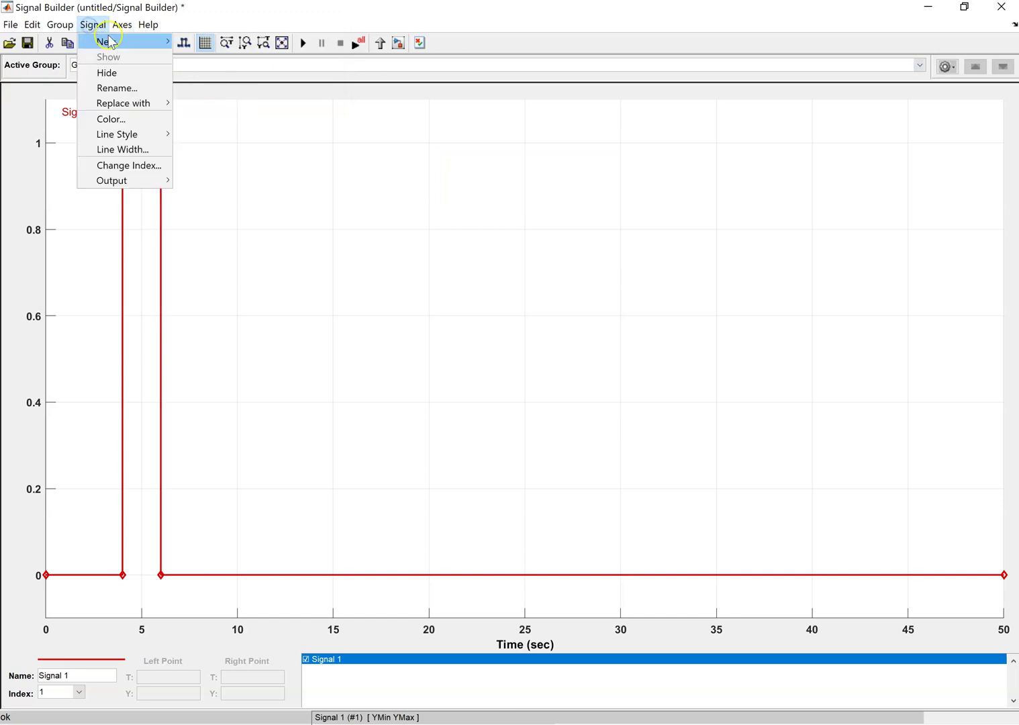
mouse_move(117, 44)
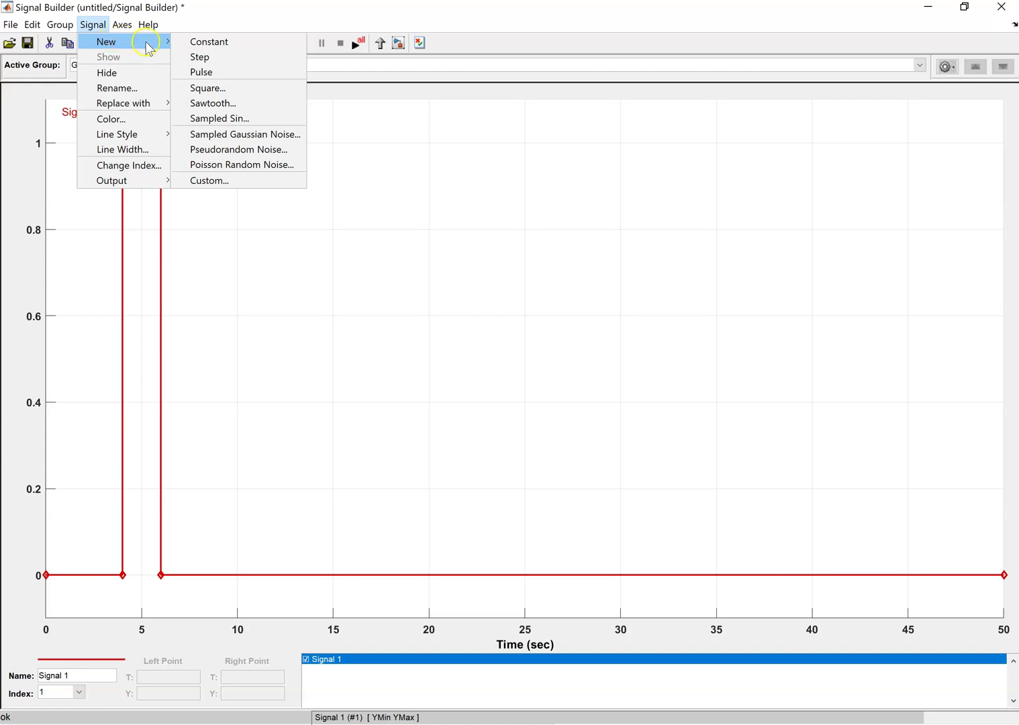
left_click(226, 95)
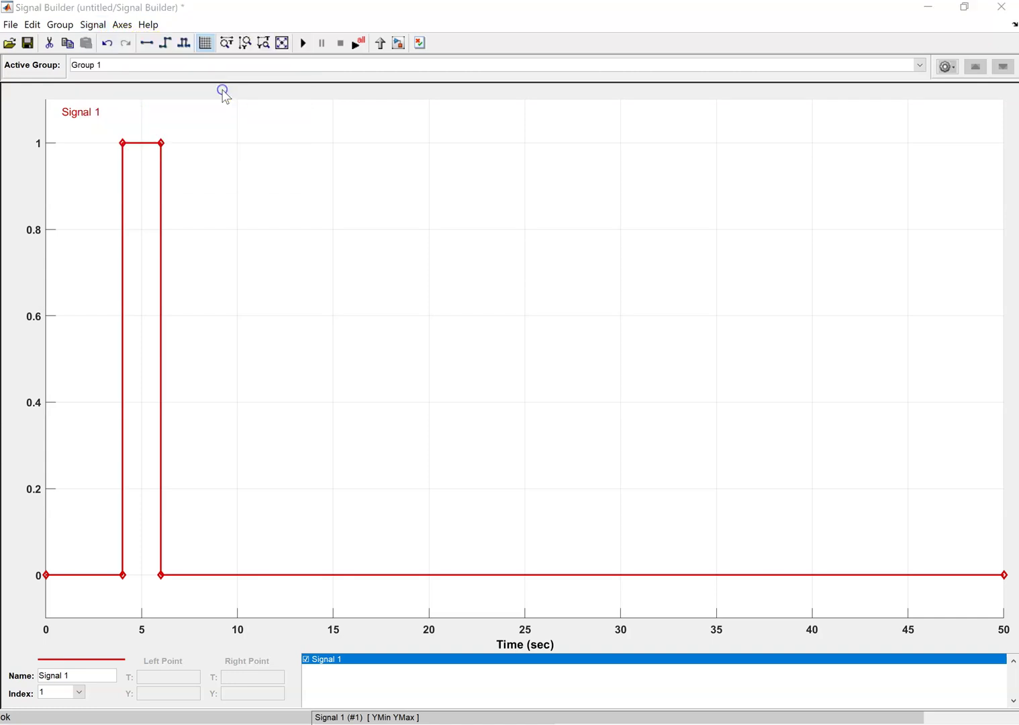
left_click_drag(280, 39, 297, 96)
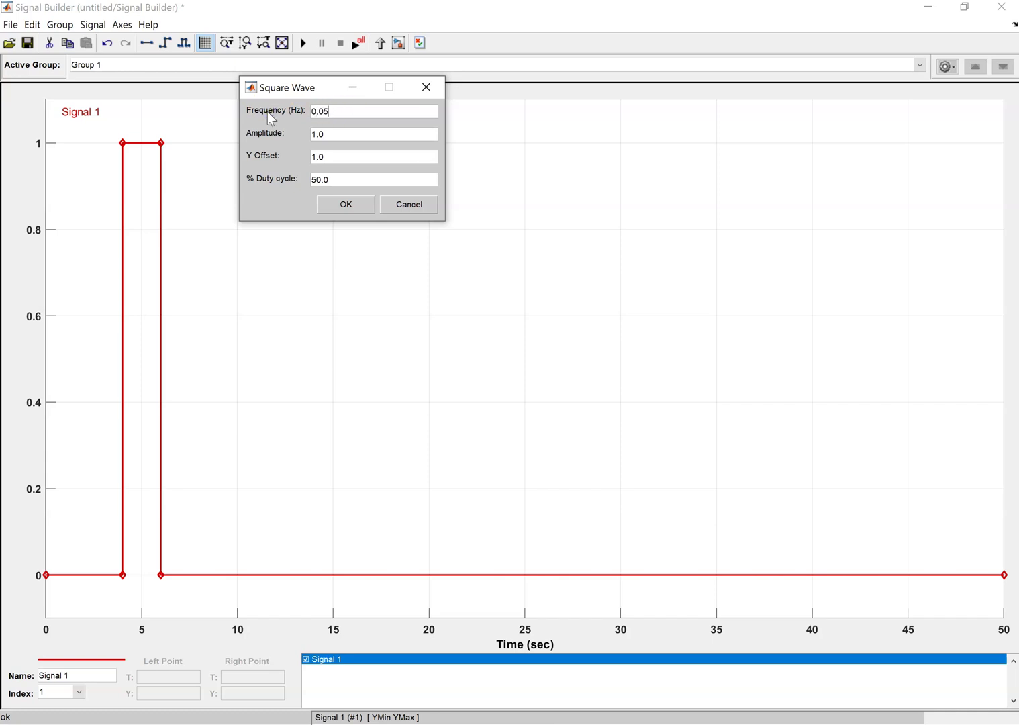
left_click(352, 206)
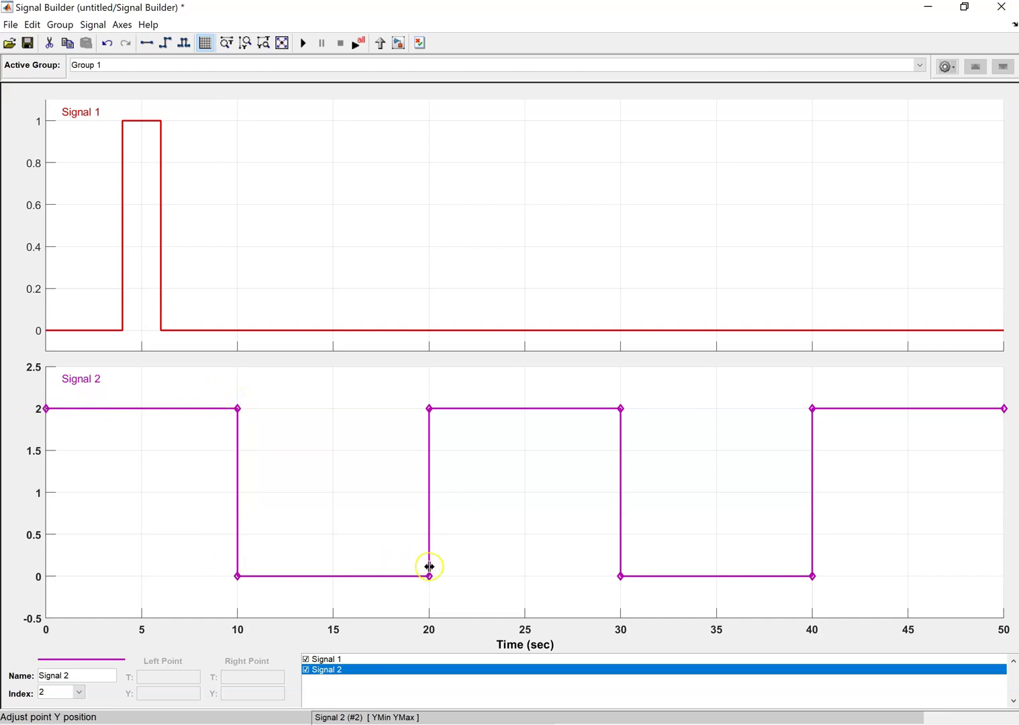
Delete Signal 1 and confirm the deletion.
left_click(298, 278)
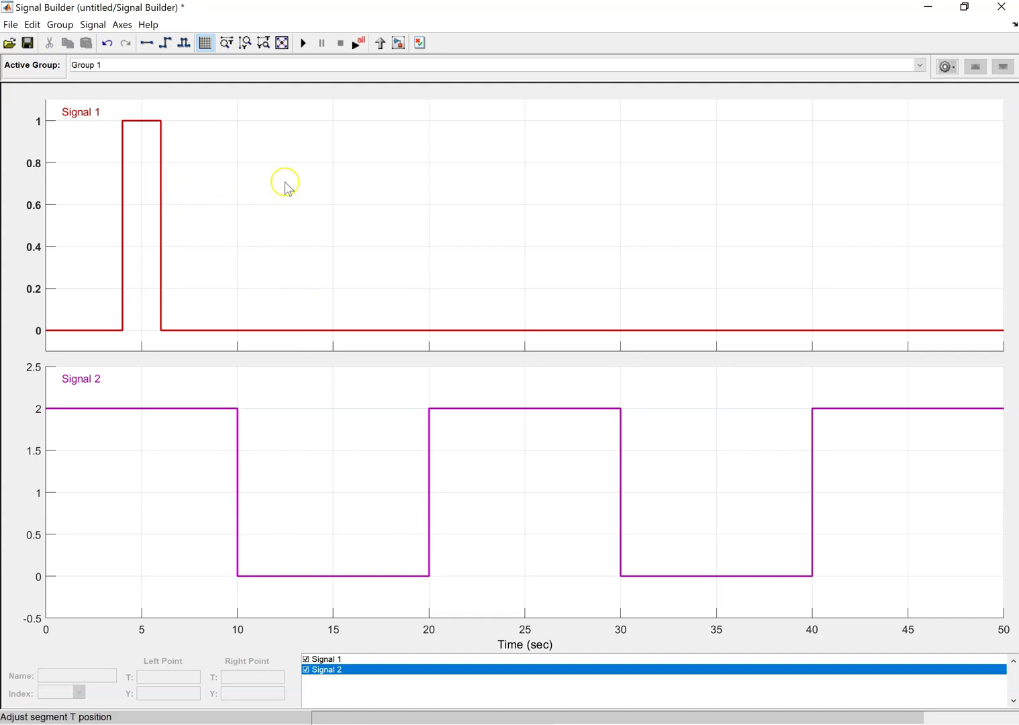
right_click(300, 219)
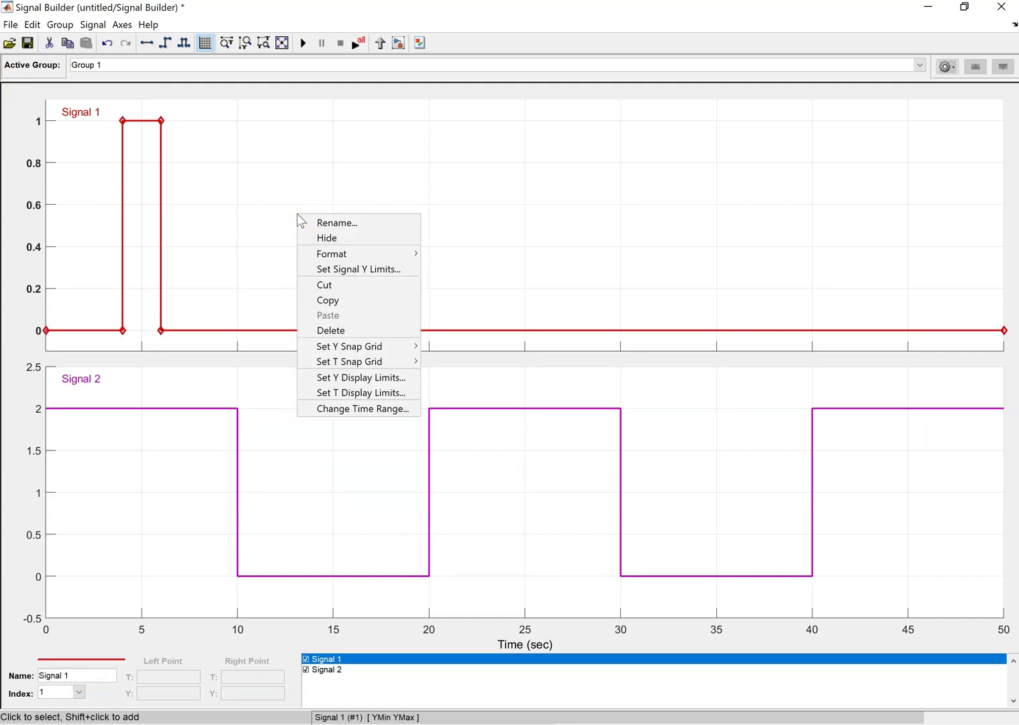
left_click(355, 331)
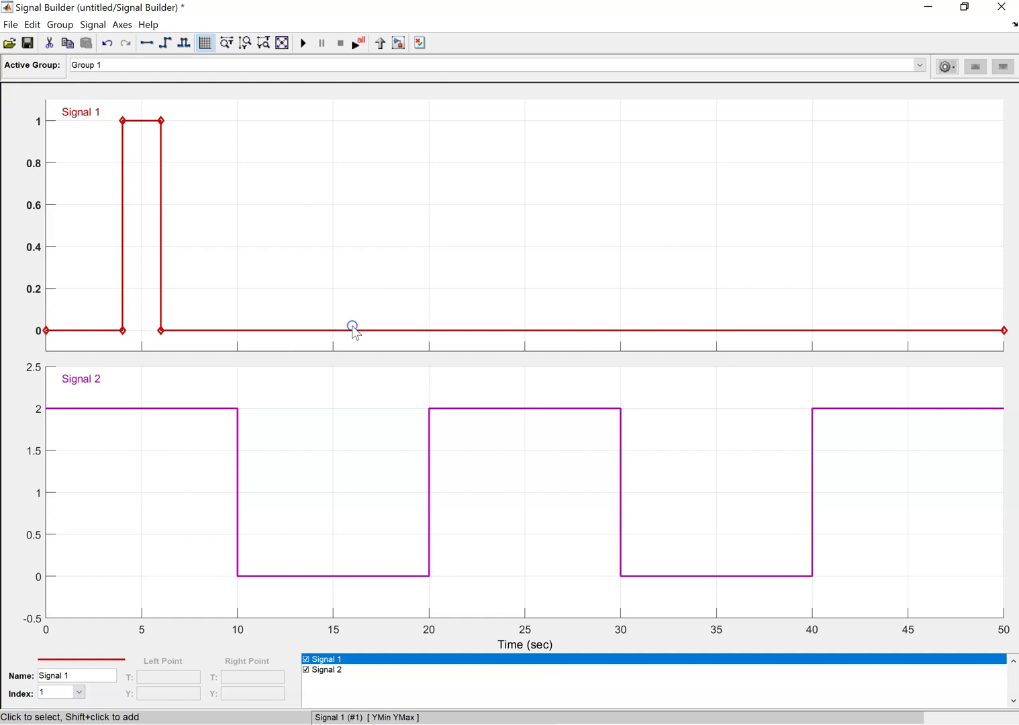
left_click(482, 308)
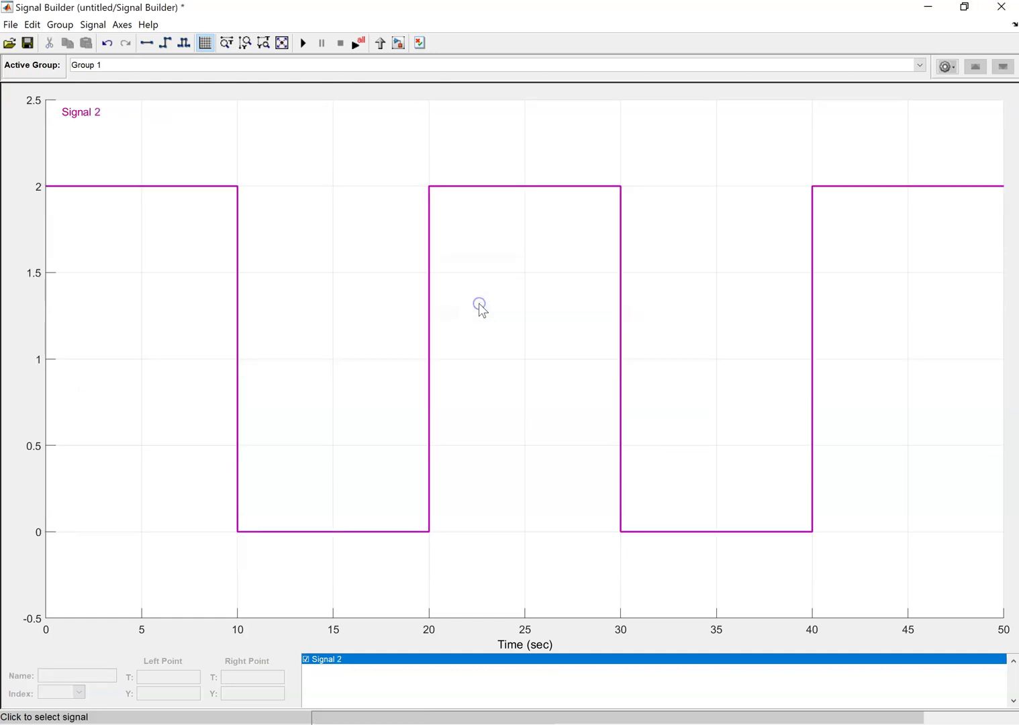
Zero Signal 2's first high stretch, move the rising edge to 5 s, lower the 5–30 s pulse to 1.
left_click(187, 186)
left_click(188, 186)
left_click_drag(186, 187, 183, 533)
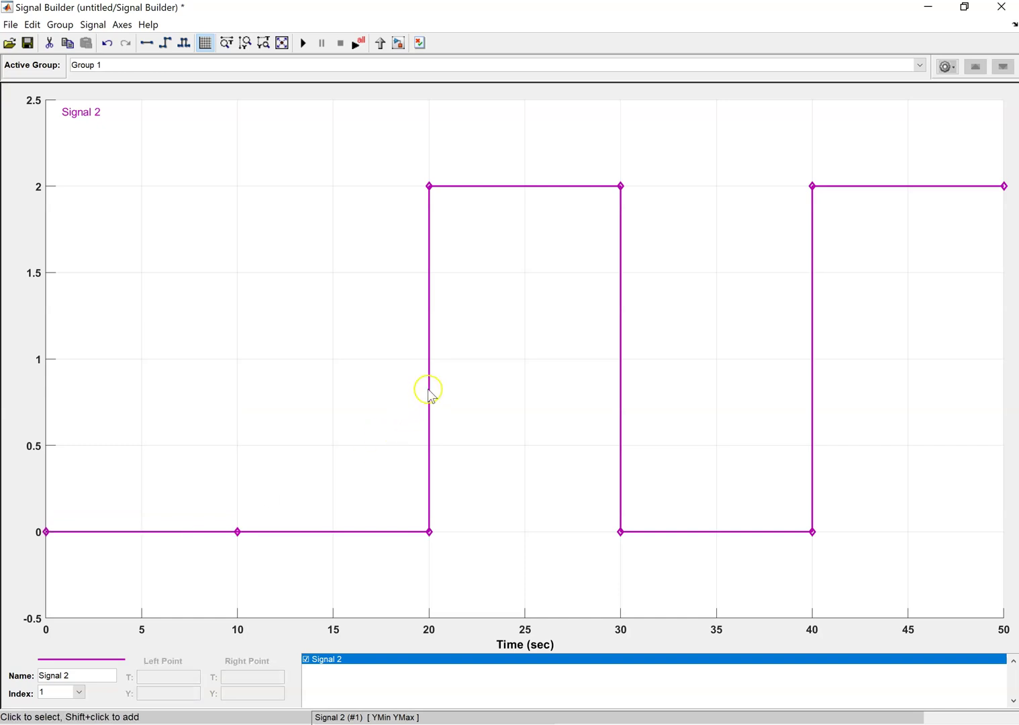
left_click_drag(430, 381, 237, 380)
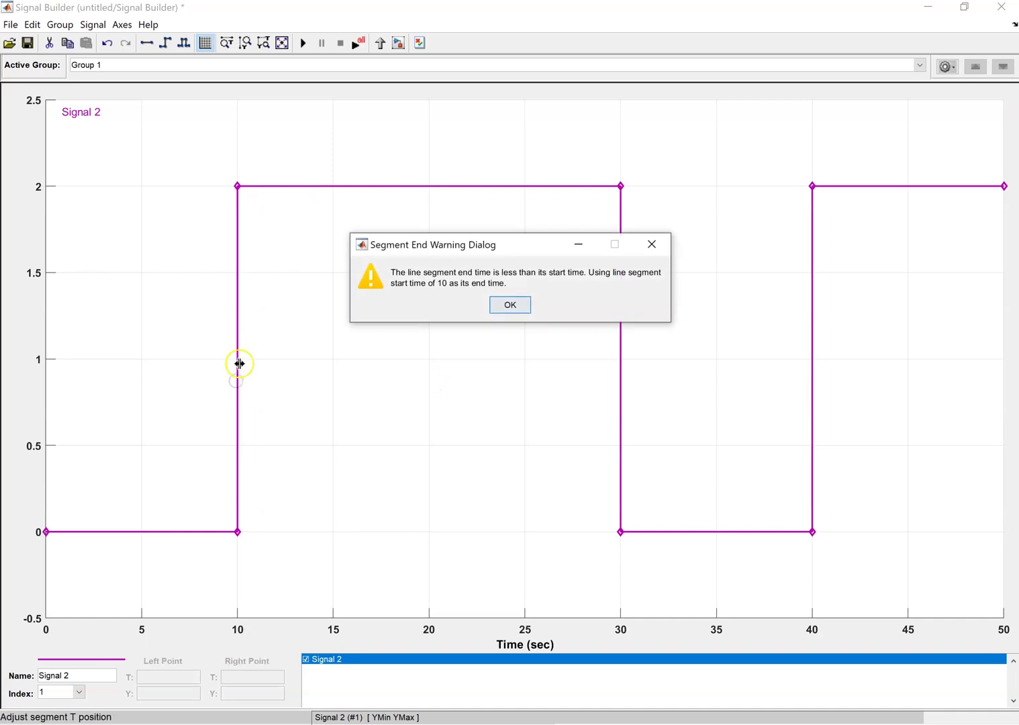
left_click(496, 313)
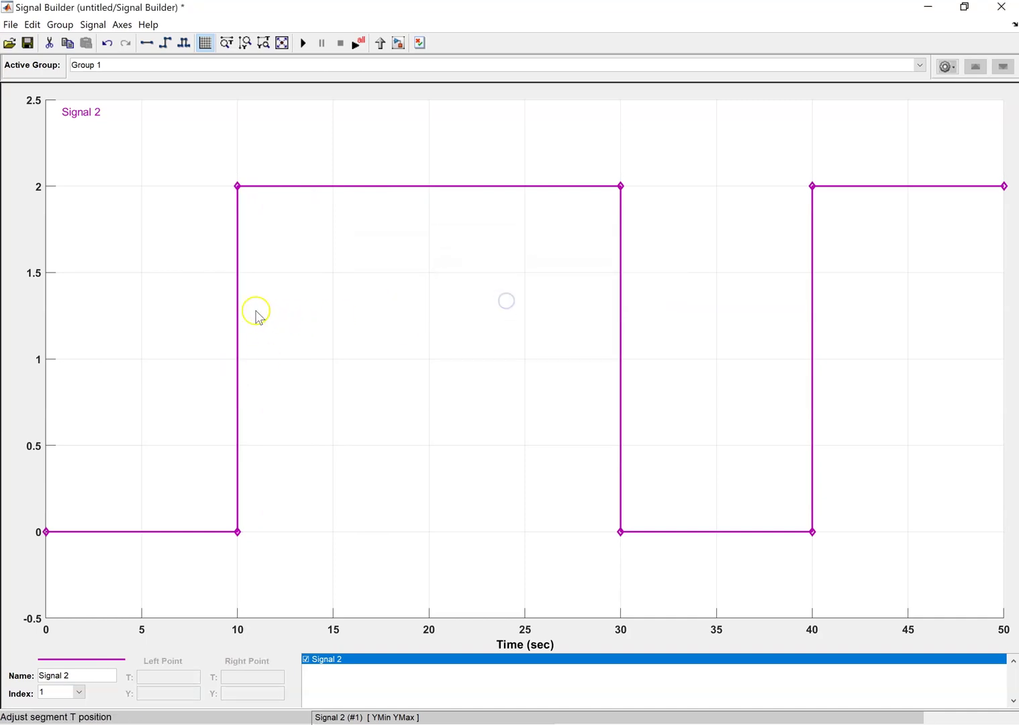
left_click(236, 303)
left_click_drag(237, 302, 142, 313)
left_click(218, 185)
left_click_drag(211, 186, 216, 357)
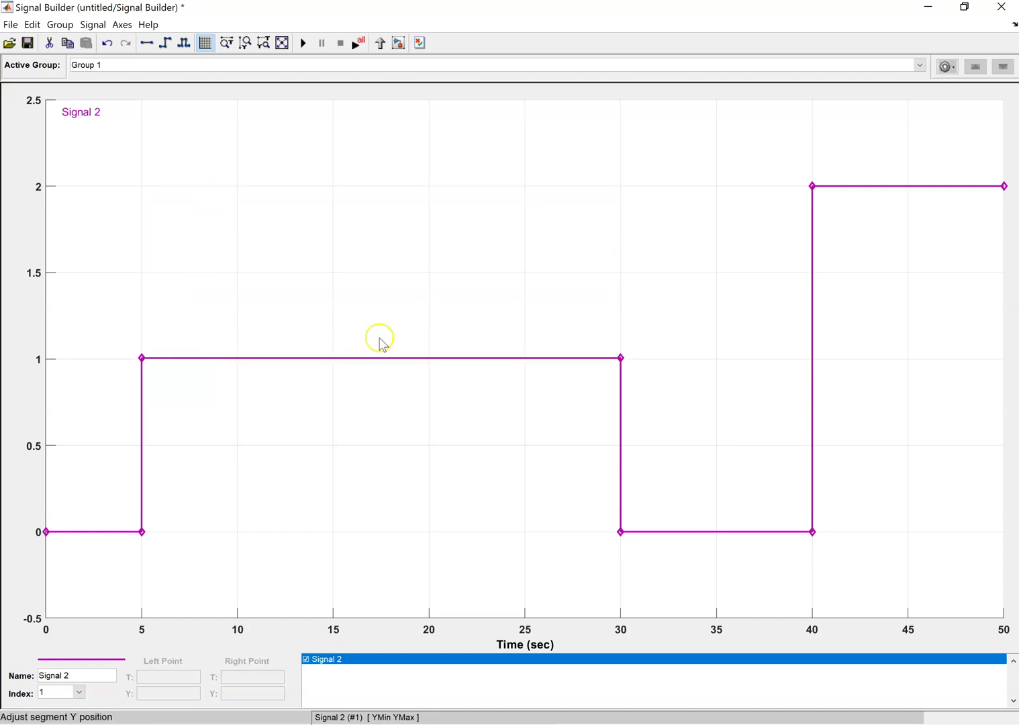
Lower Signal 2's 40–50 s high segment to exactly 0.
left_click(851, 187)
left_click_drag(851, 187, 863, 535)
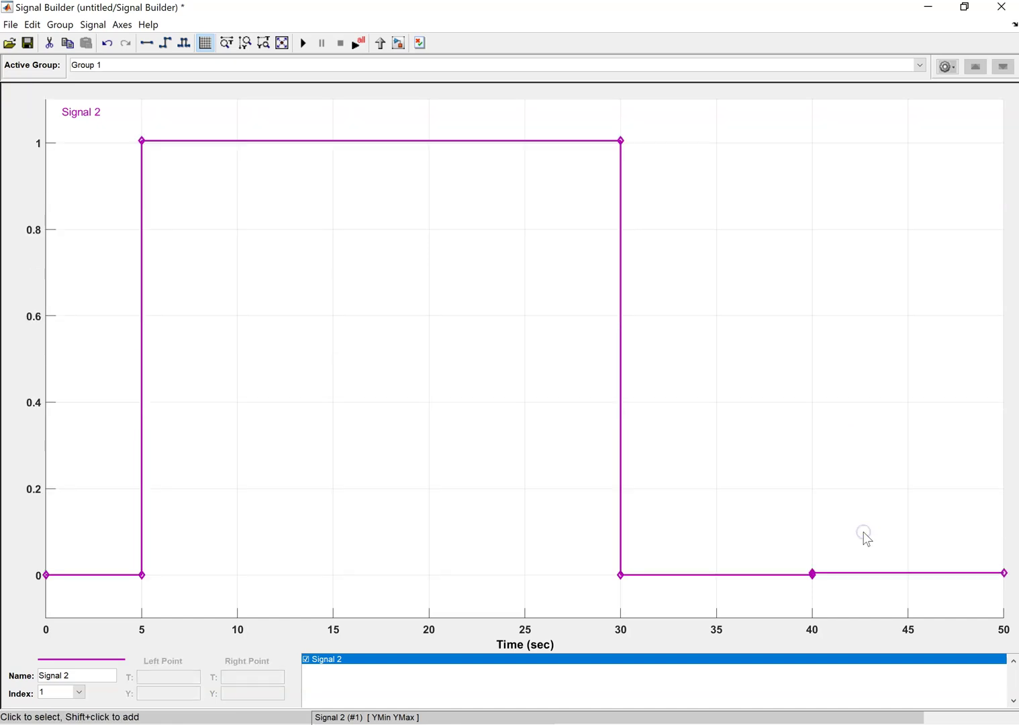
left_click(806, 504)
left_click(477, 173)
left_click(823, 477)
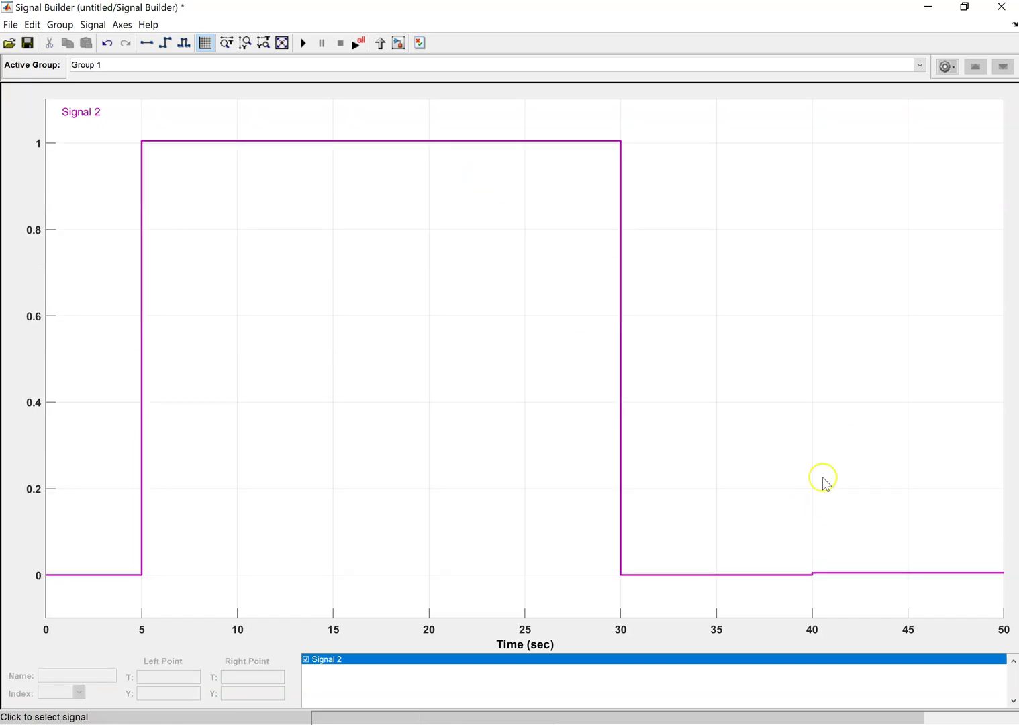
left_click(856, 573)
left_click_drag(857, 573, 857, 575)
left_click(806, 513)
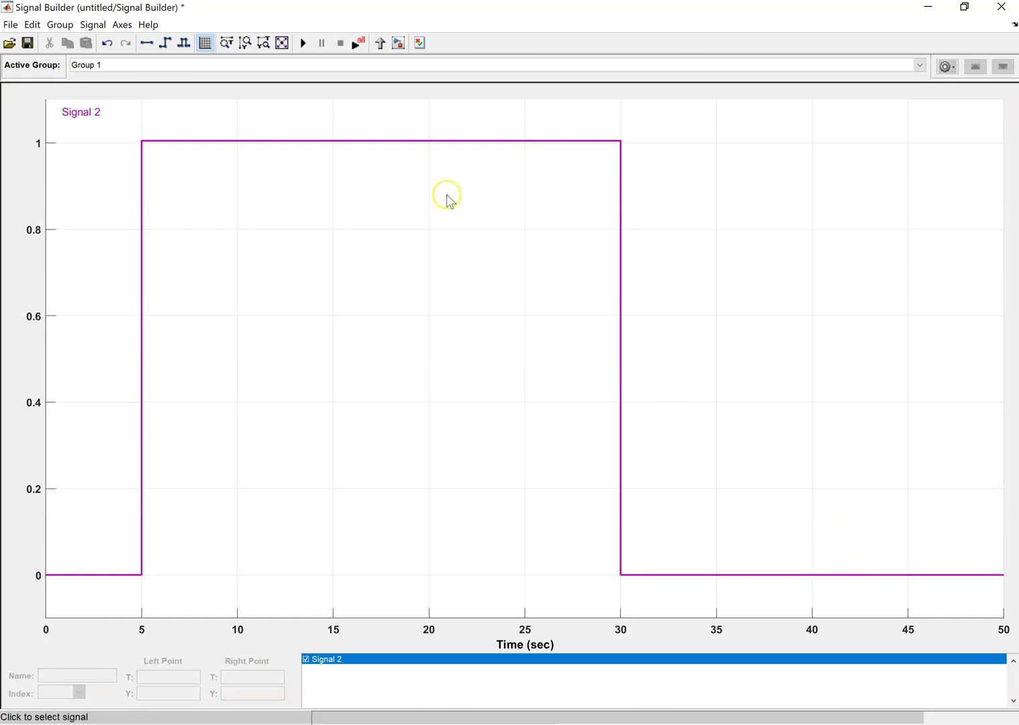
Fine-tune the pulse height to exactly 1 and keep the 40–50 s segment at 0.
left_click(310, 141)
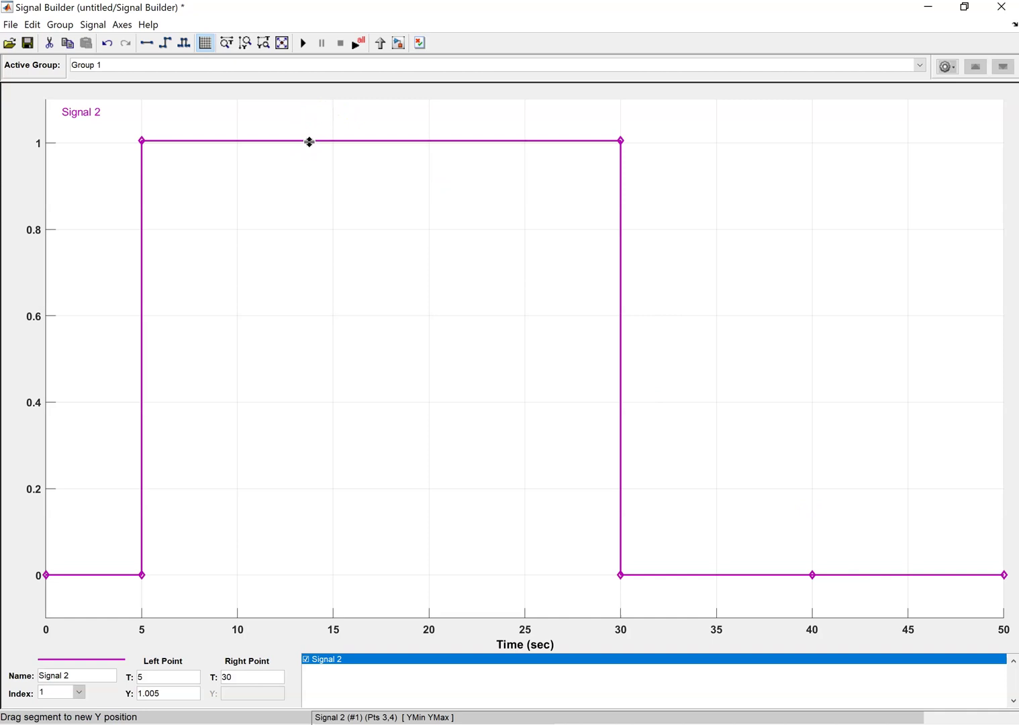
left_click_drag(310, 144, 309, 146)
left_click(84, 520)
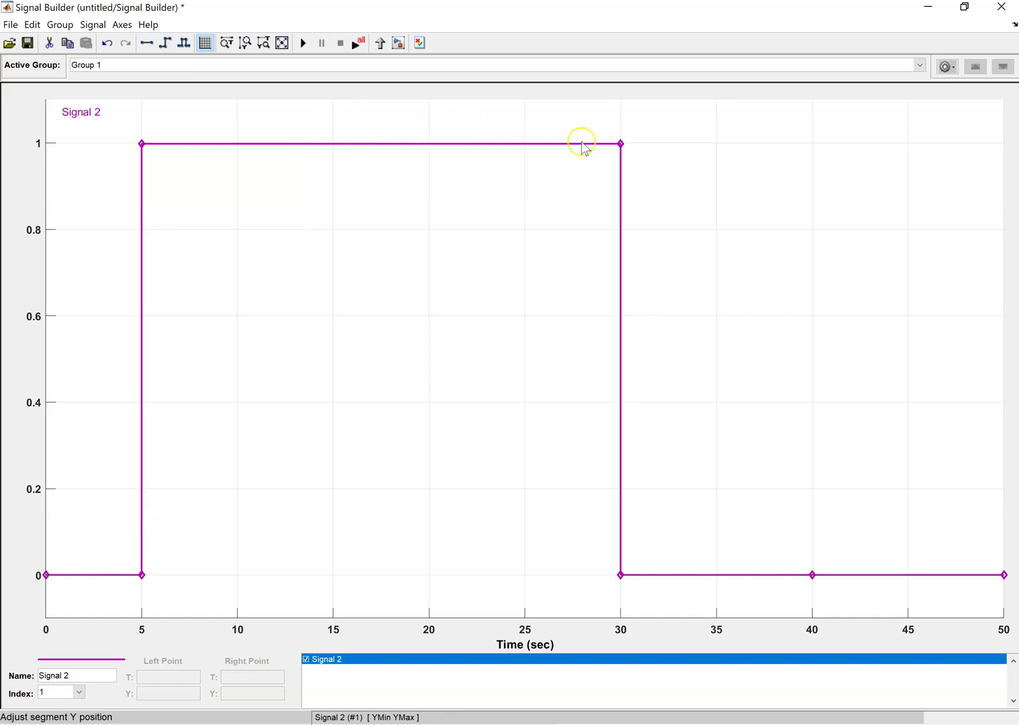
left_click(827, 575)
left_click_drag(826, 574, 827, 577)
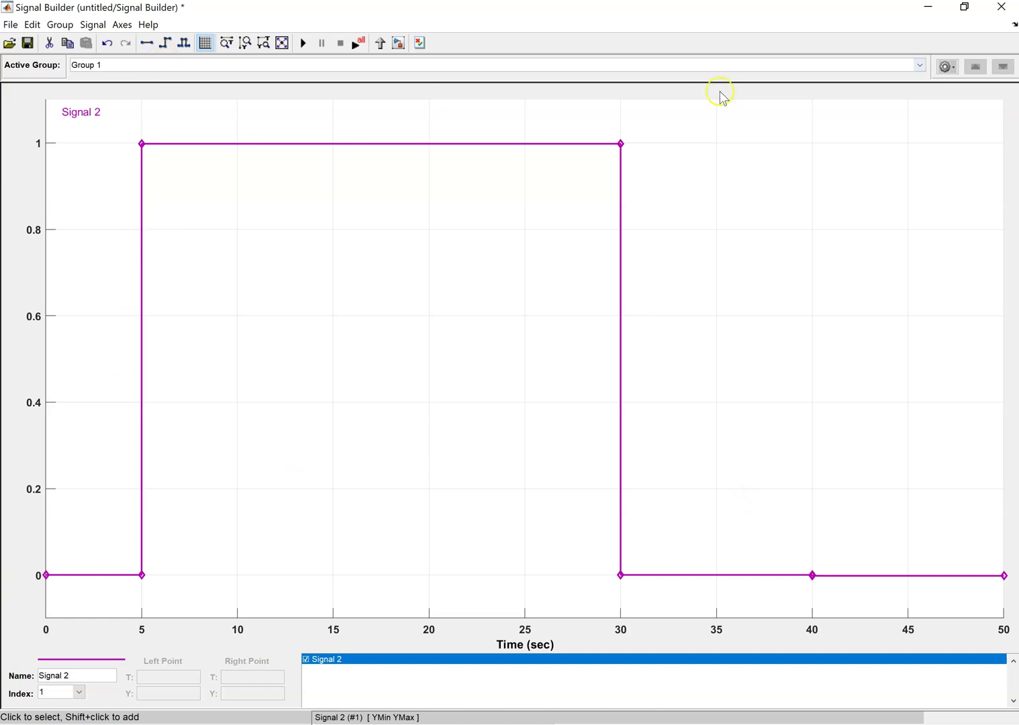
left_click_drag(858, 576, 859, 575)
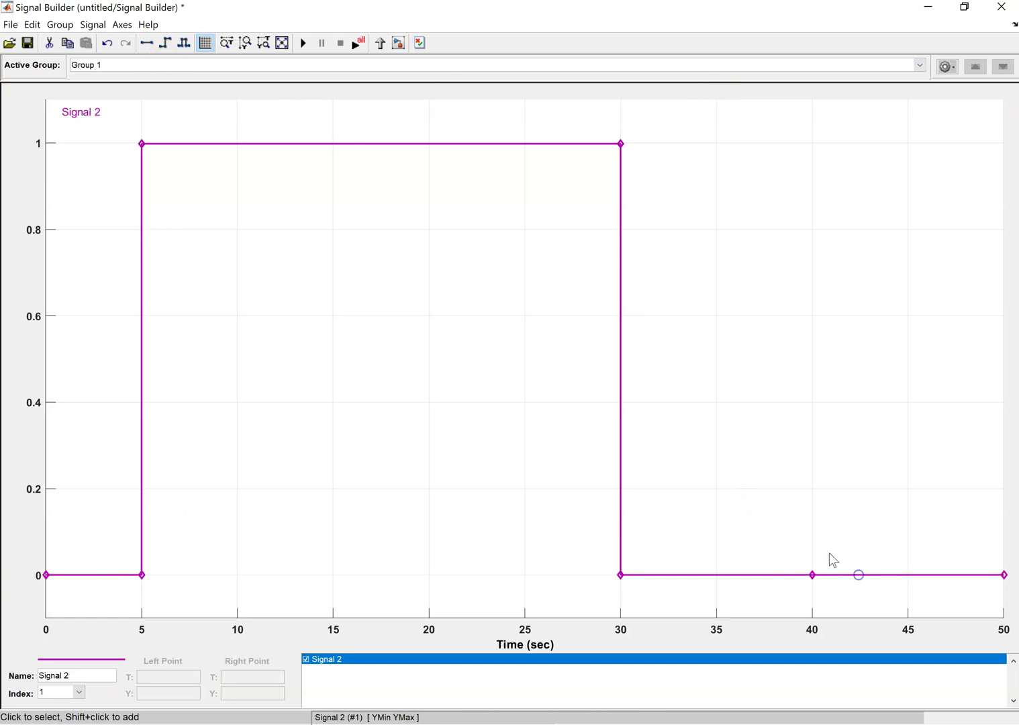
left_click(736, 479)
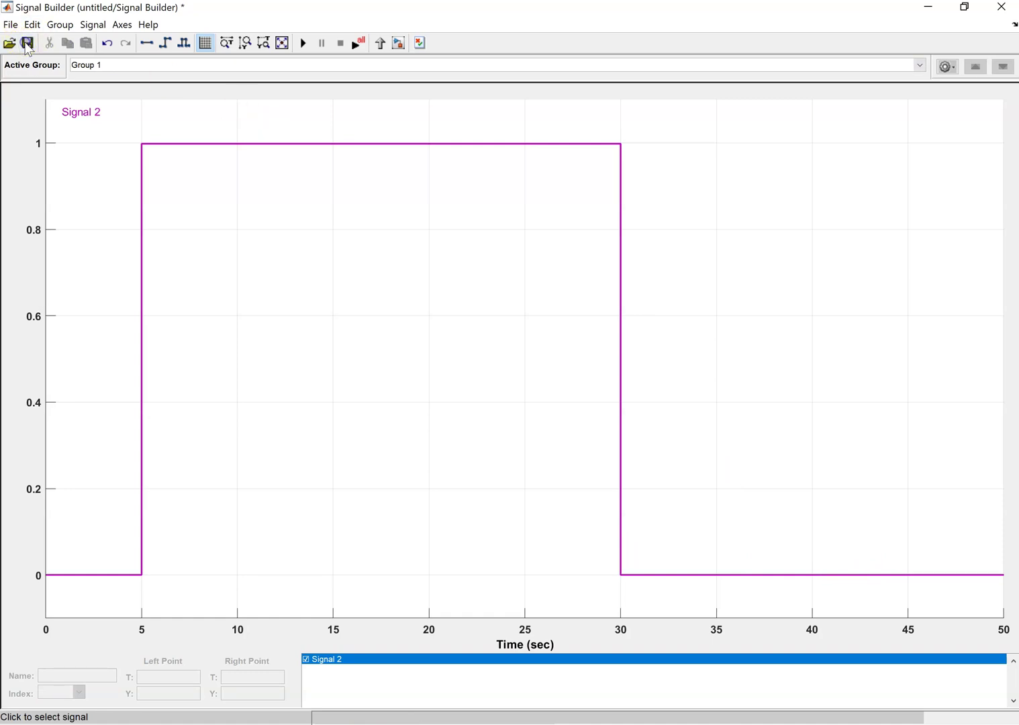
Close the Signal Builder window without saving the edited signals.
key("ctrl+s")
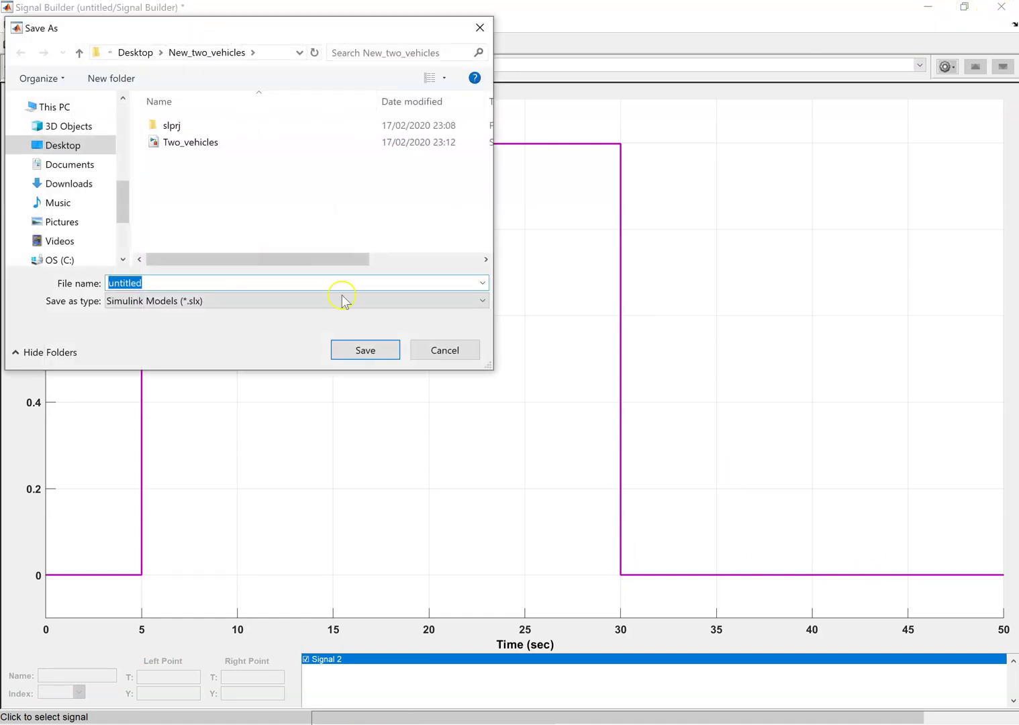
left_click(434, 344)
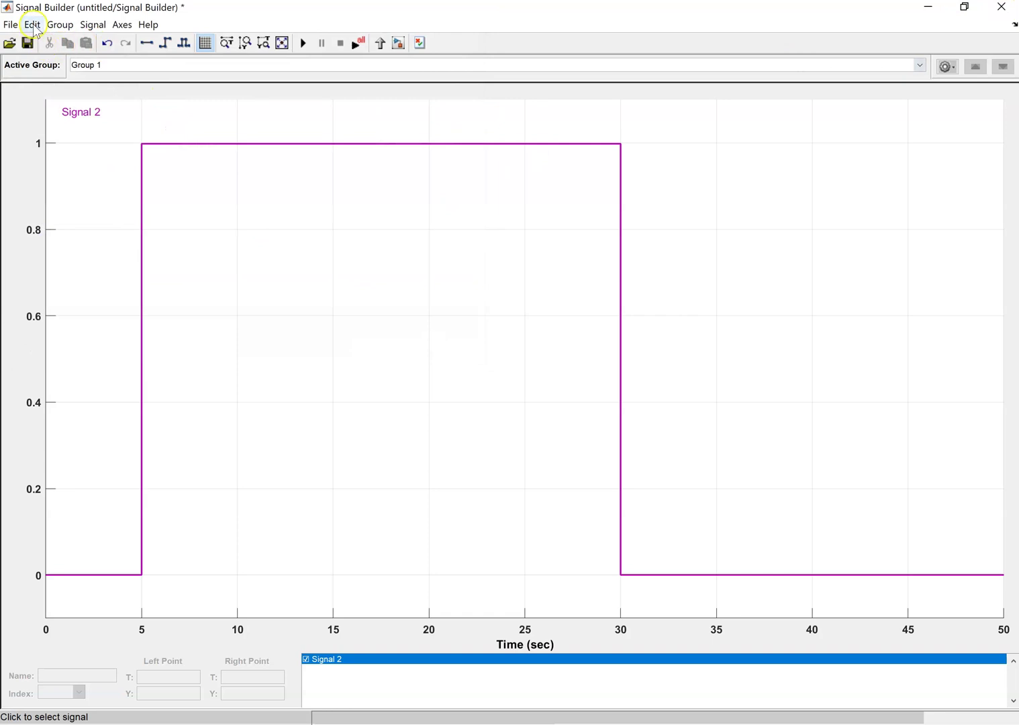
left_click(1000, 6)
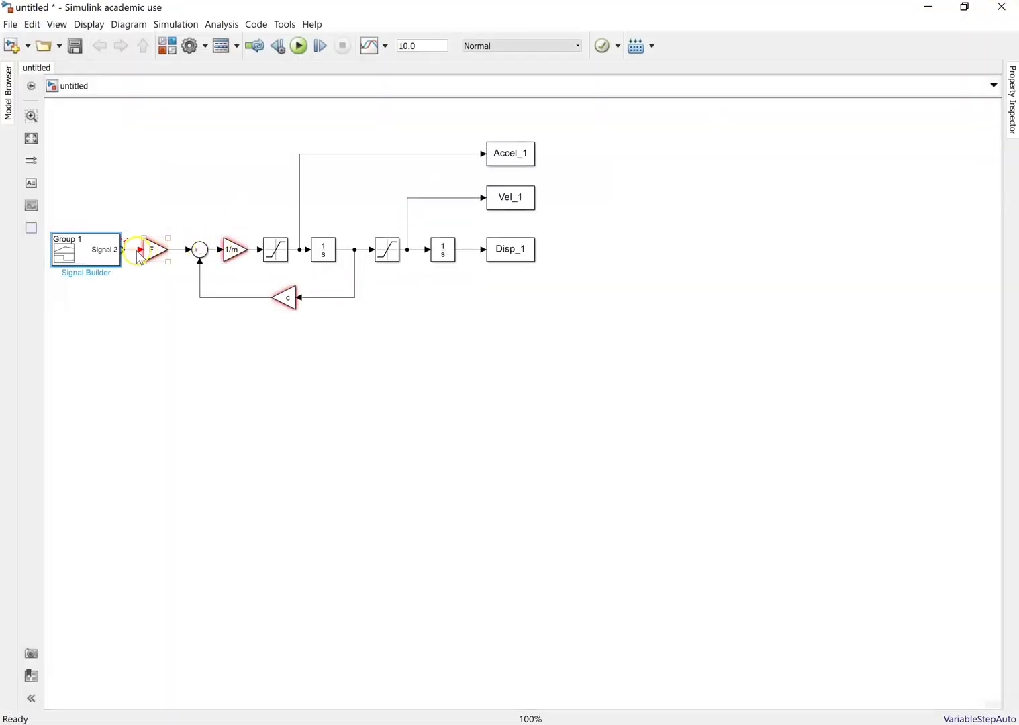
Wire the Signal Builder's Signal 2 output to the F gain input and fit the diagram to view.
left_click_drag(125, 248, 127, 249)
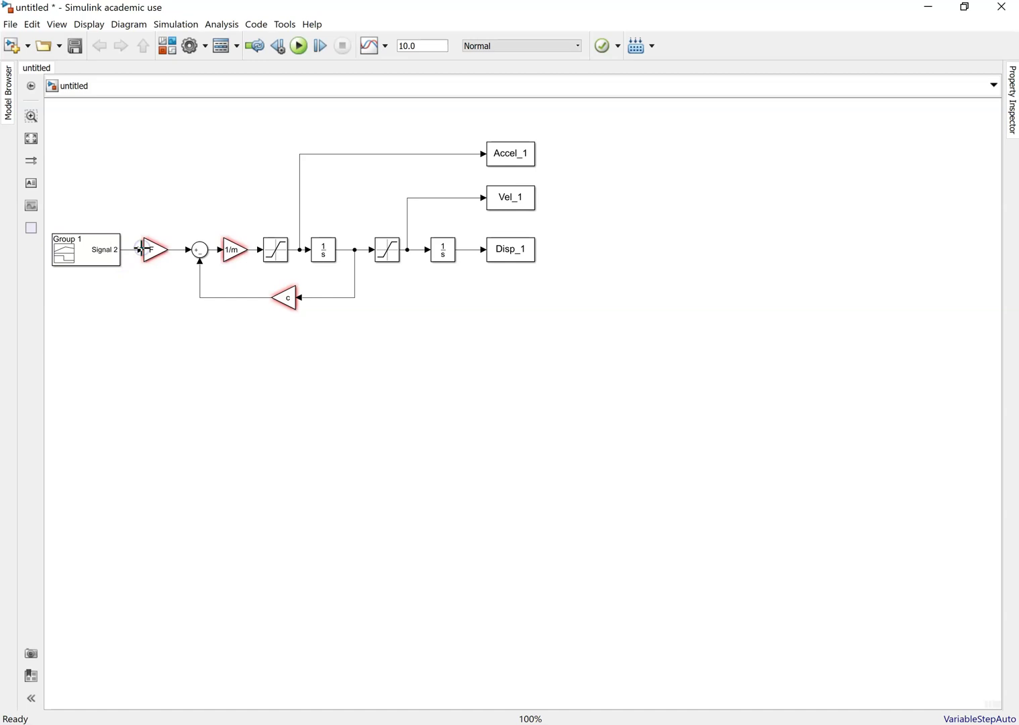
left_click_drag(141, 249, 141, 249)
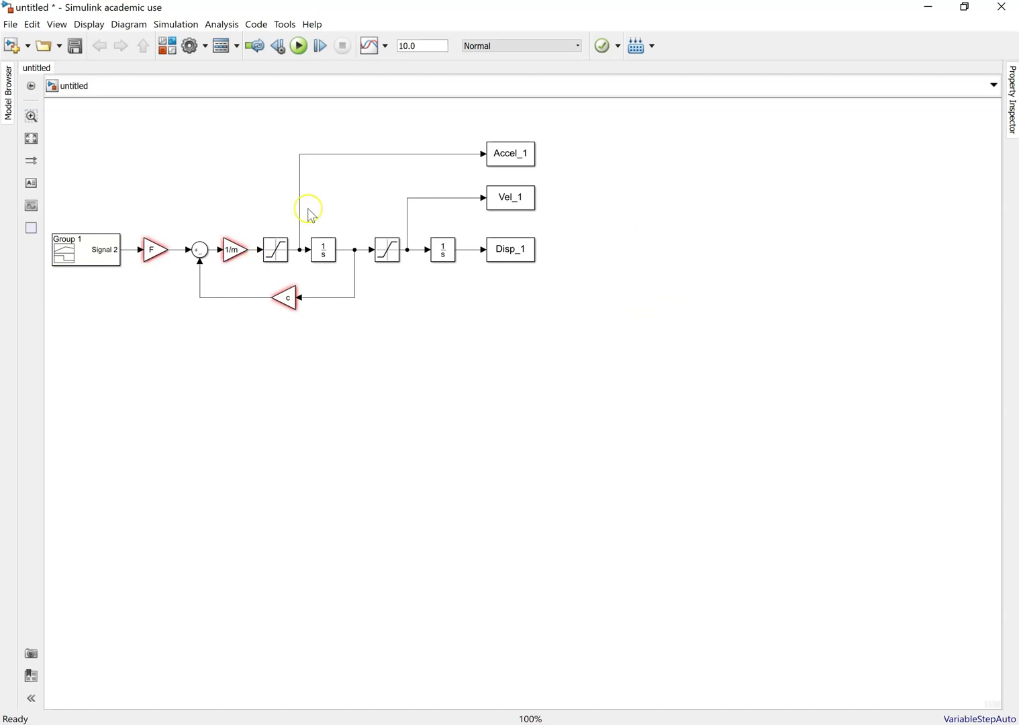
left_click(32, 138)
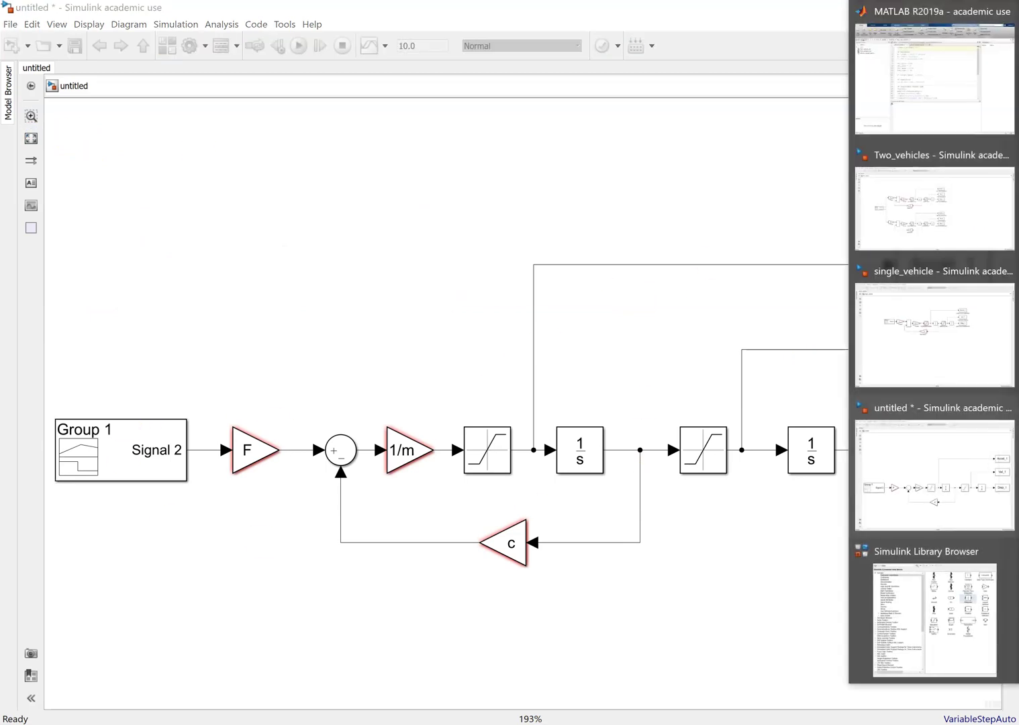
In vehicle_model.m, change line 5 from R = 140 to c = 140.
left_click(910, 79)
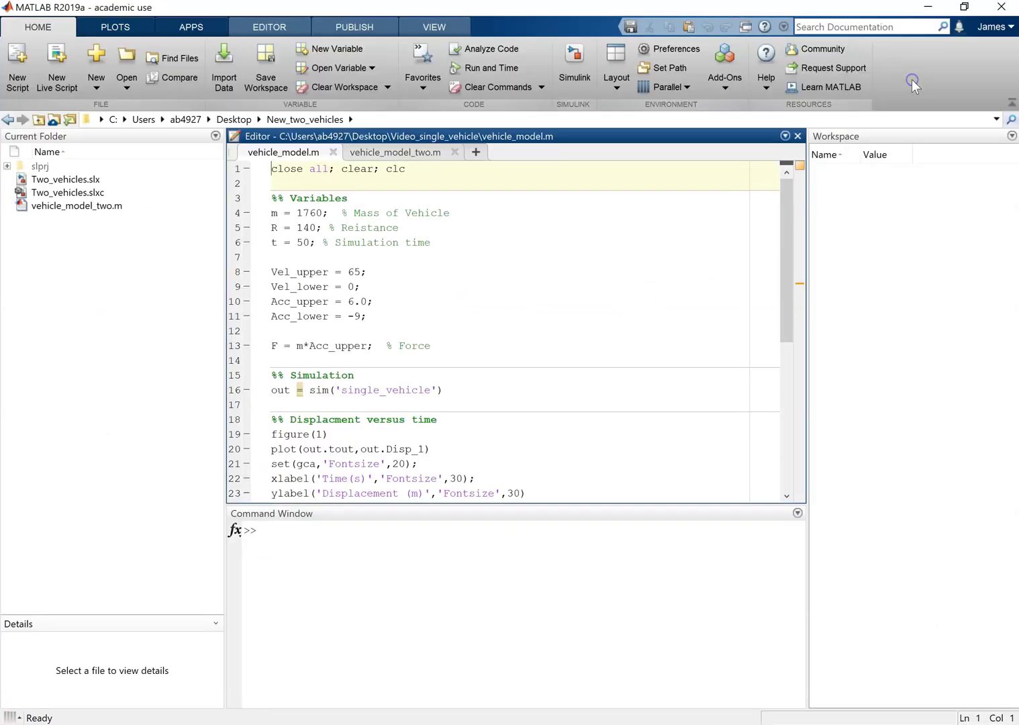
left_click(277, 227)
key("BackSpace")
key("alt")
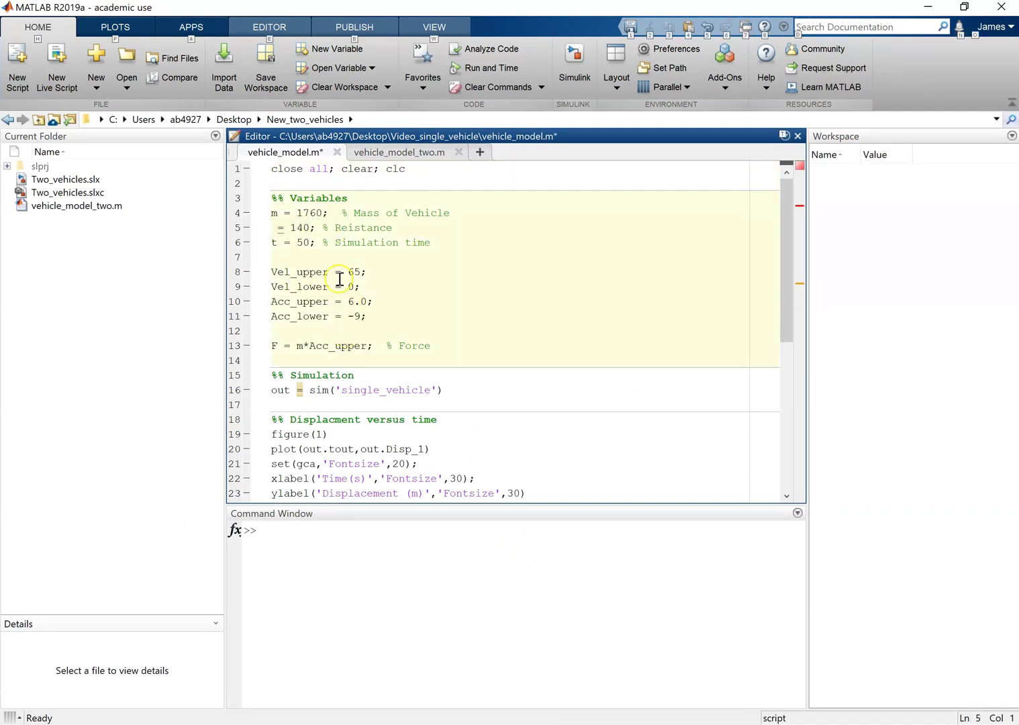
left_click(272, 227)
type("c")
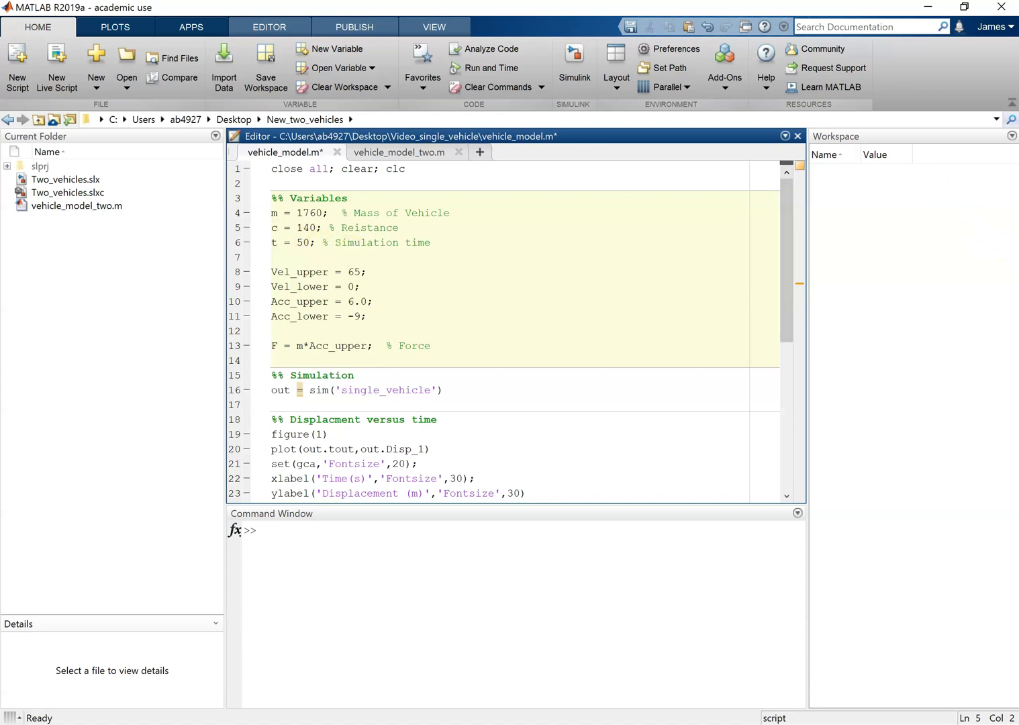
Change the untitled model's simulation stop time from 10.0 to t.
mouse_move(1018, 348)
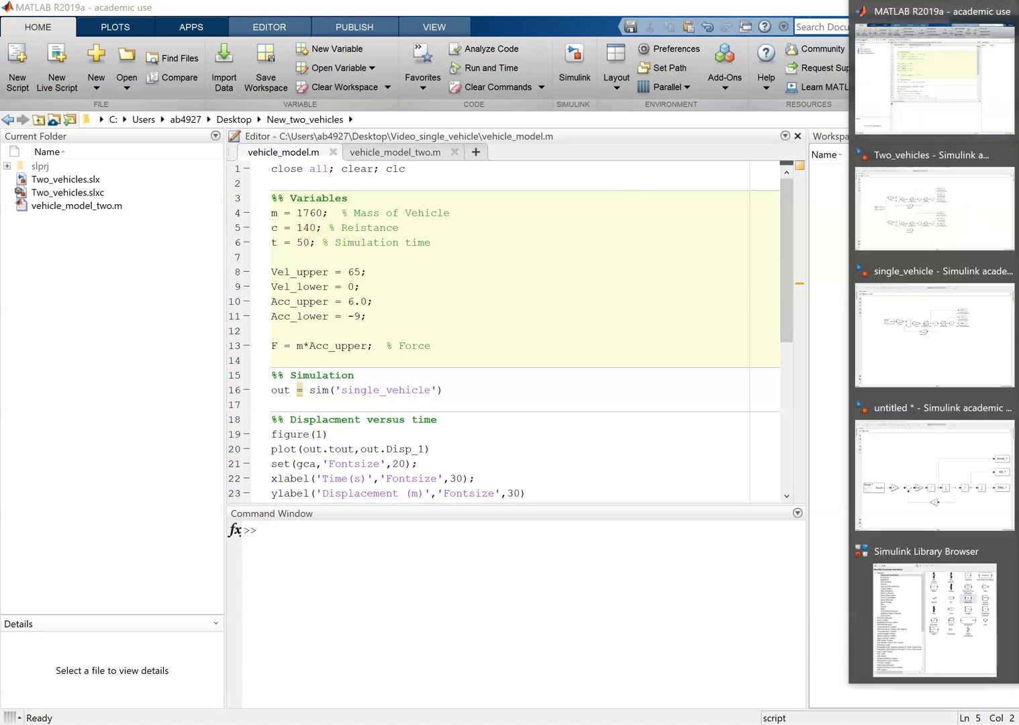
mouse_move(946, 451)
left_click(926, 482)
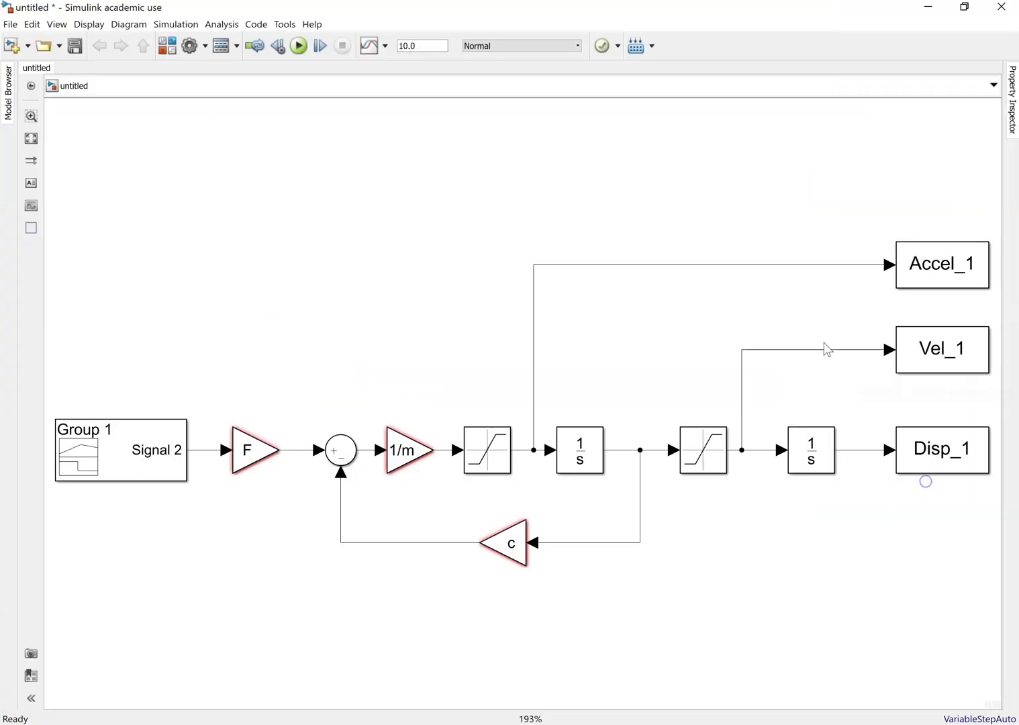
double_click(424, 43)
left_click(123, 433)
Cancel the model's Save As dialog and minimize the Simulink window.
left_click(794, 109)
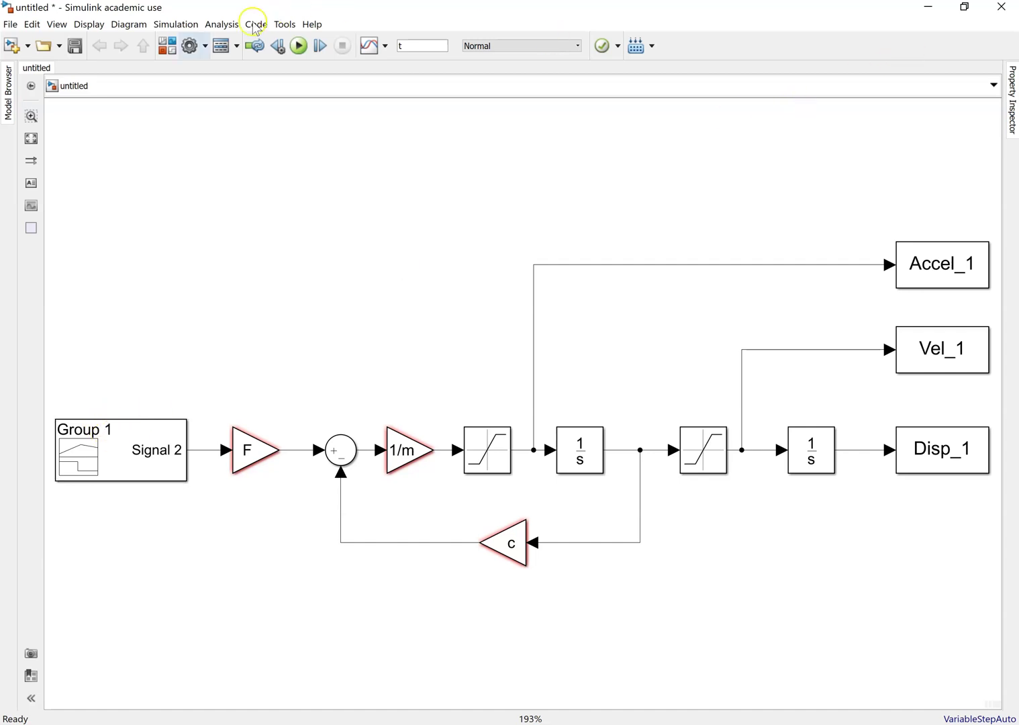
left_click(78, 51)
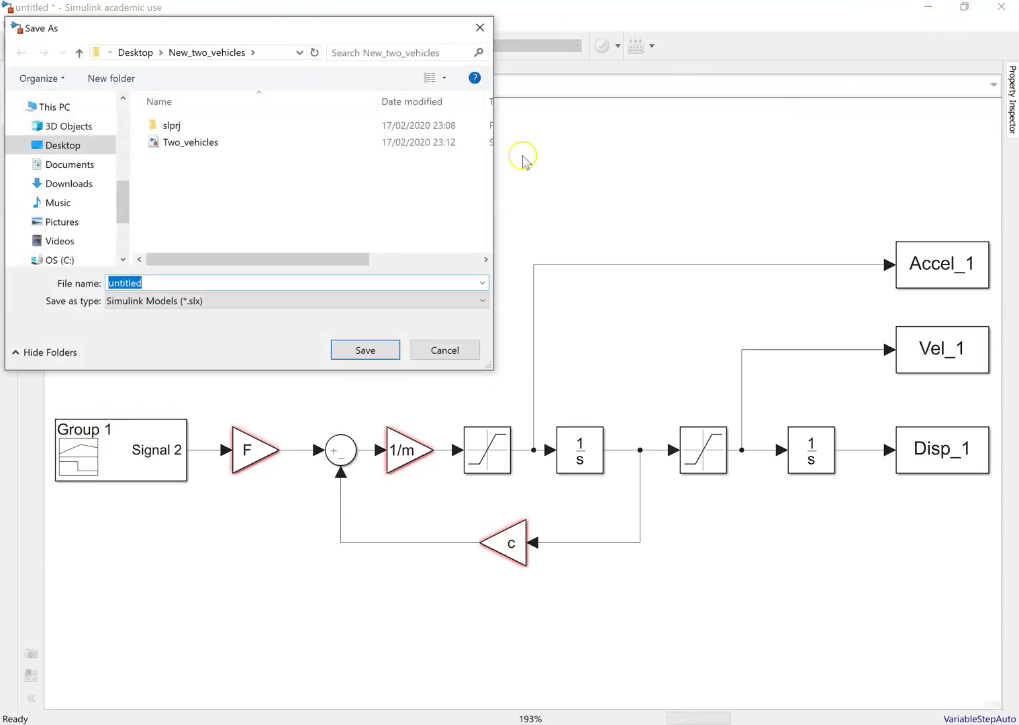
left_click(422, 346)
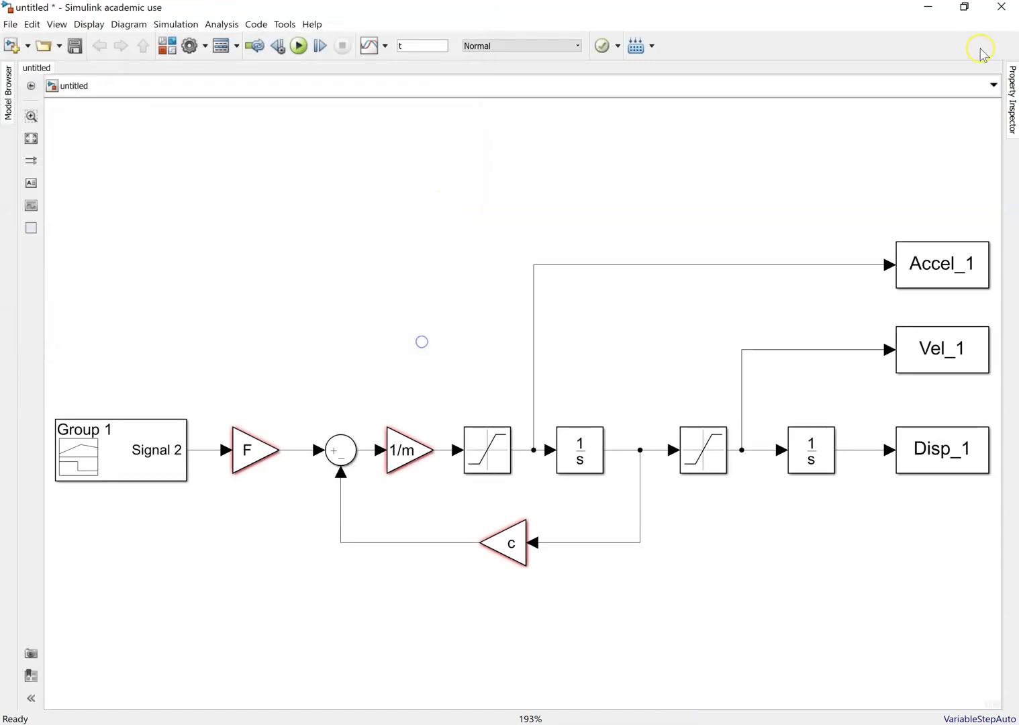
left_click(927, 7)
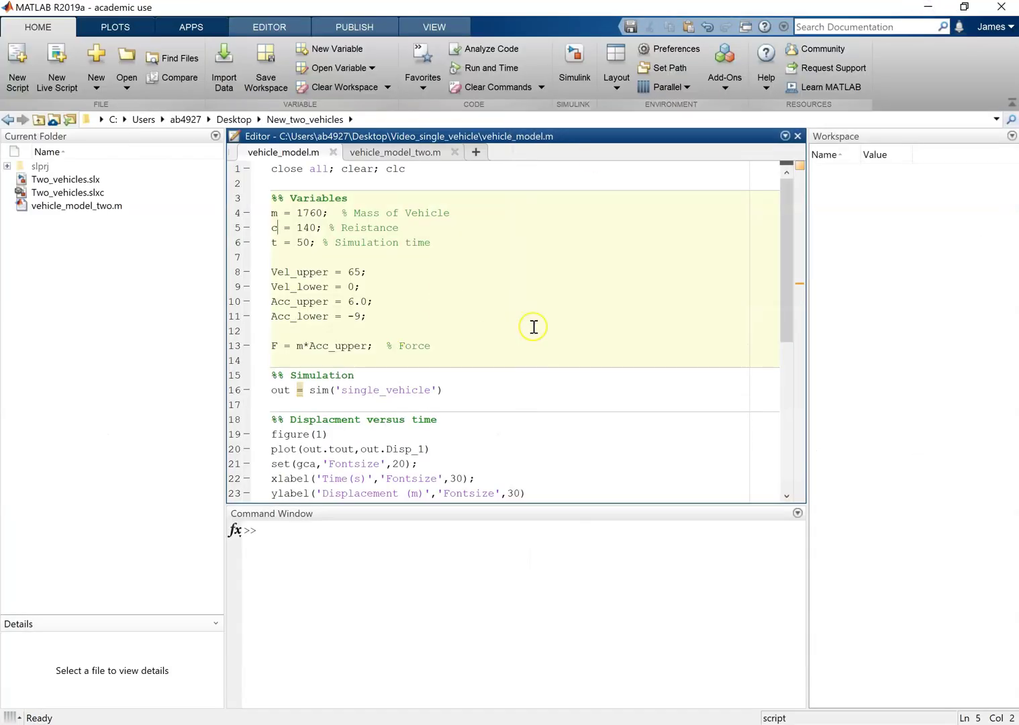
Place the restored untitled model window beside the MATLAB script with its full diagram fitted in view.
scroll(533, 327, "down", 1)
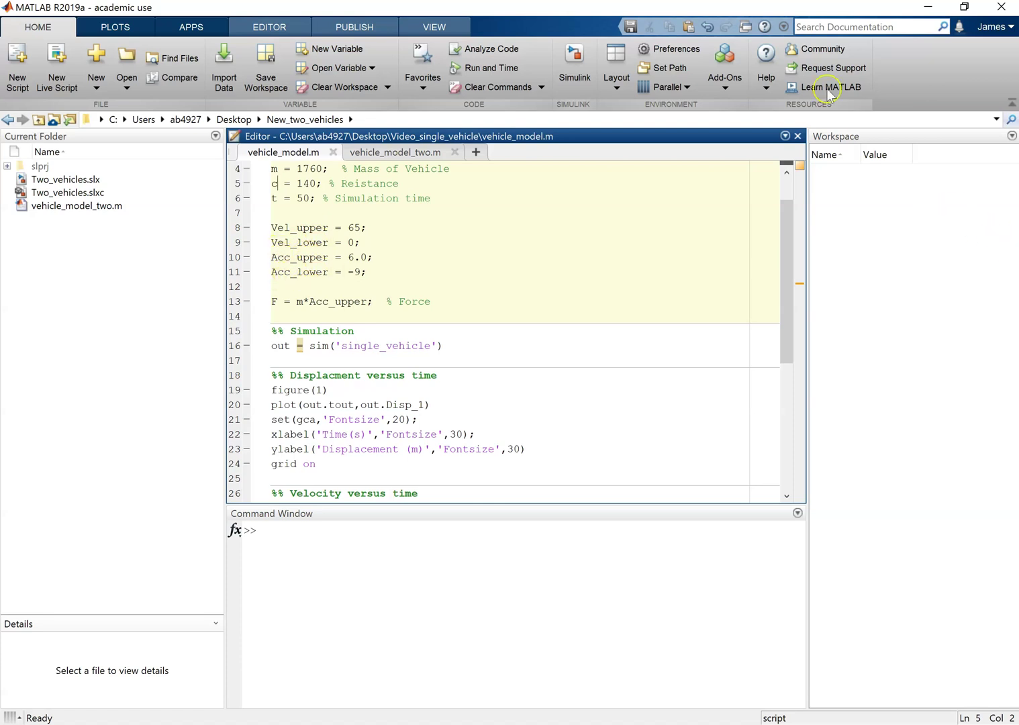
left_click_drag(752, 8, 348, 27)
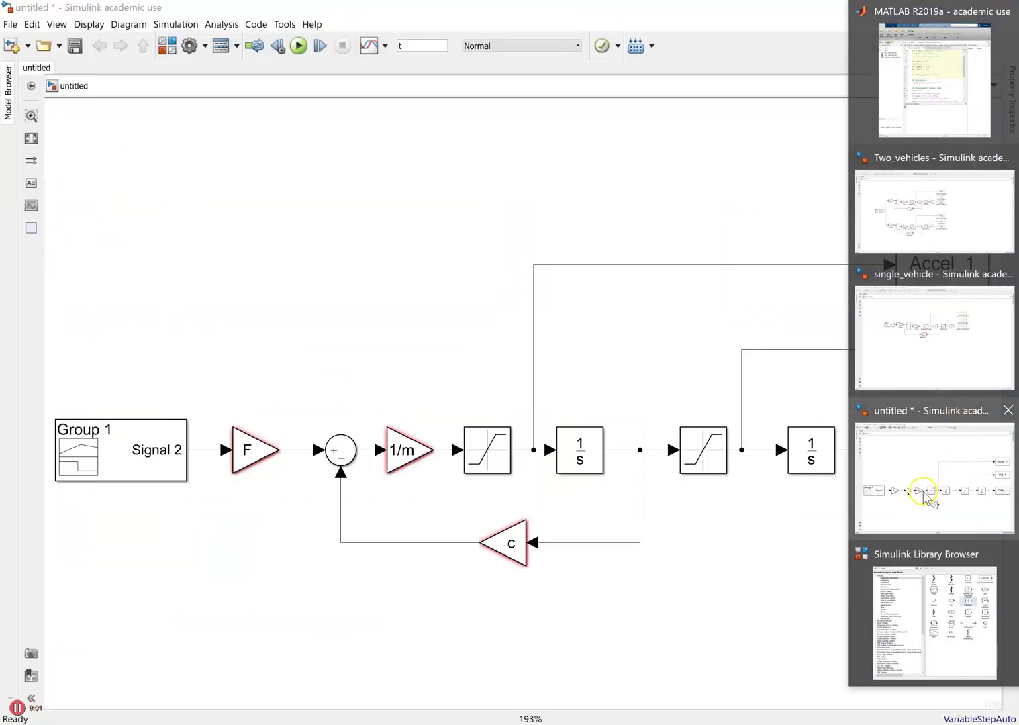
left_click(925, 495)
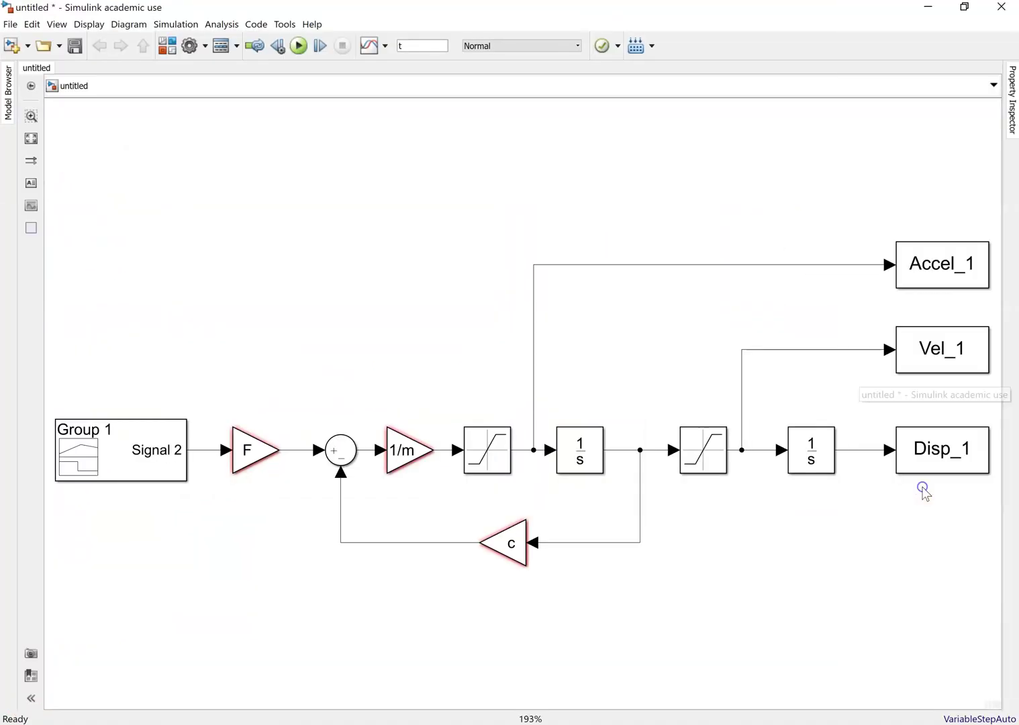
left_click(964, 6)
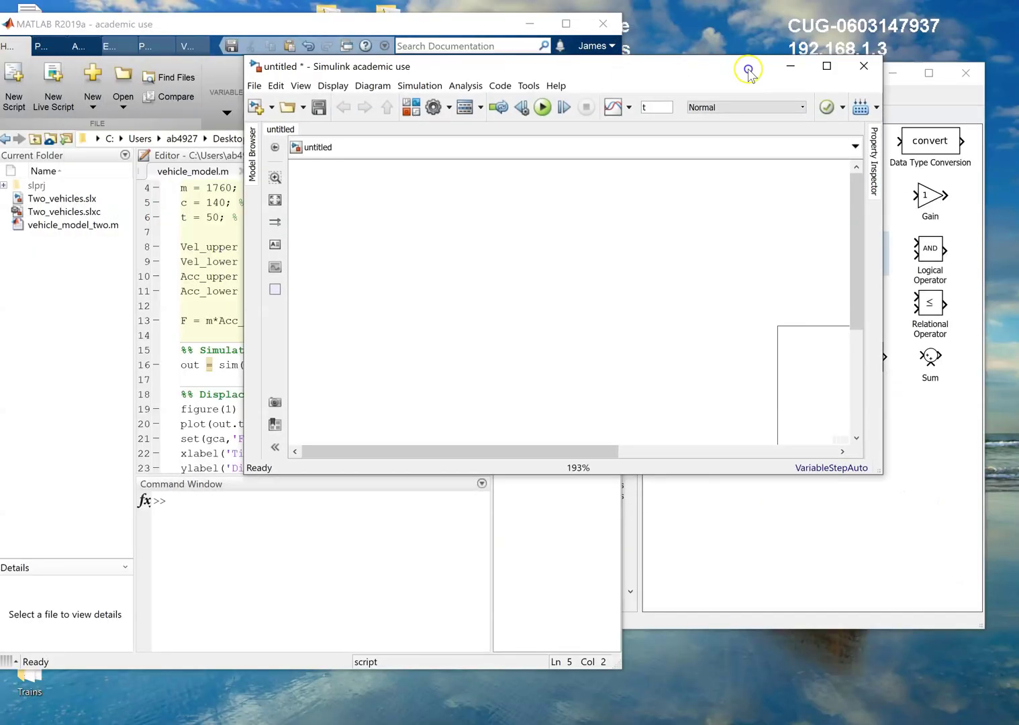
left_click_drag(748, 70, 849, 84)
left_click(375, 213)
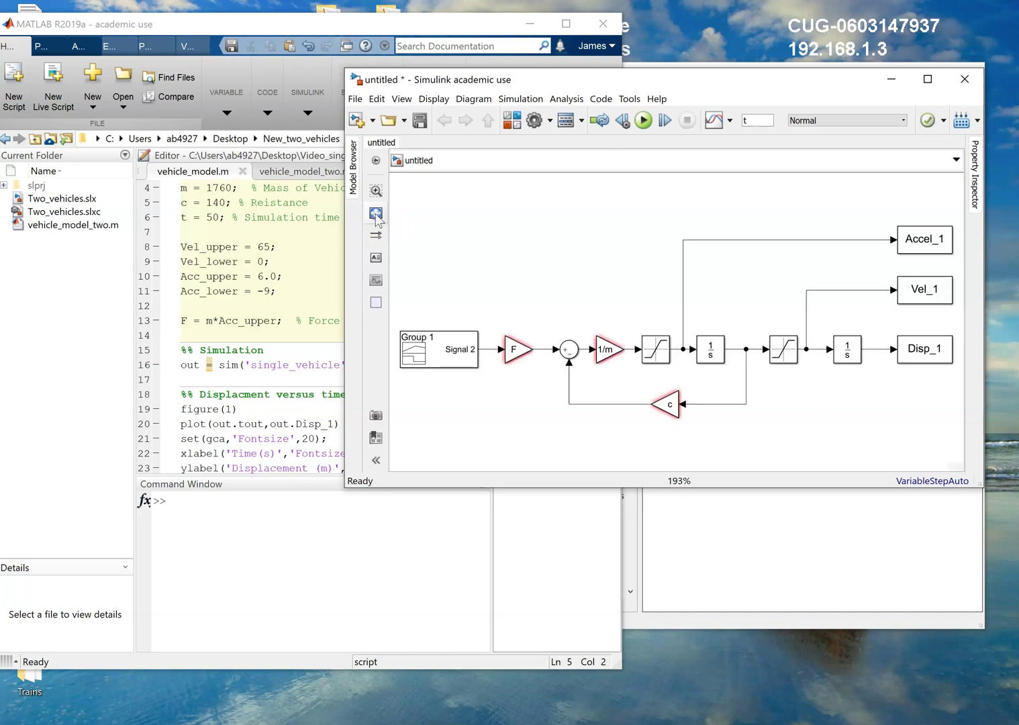
Set the first Saturation block's upper limit to Acc_upper and lower limit to Acc_lower.
left_click(656, 340)
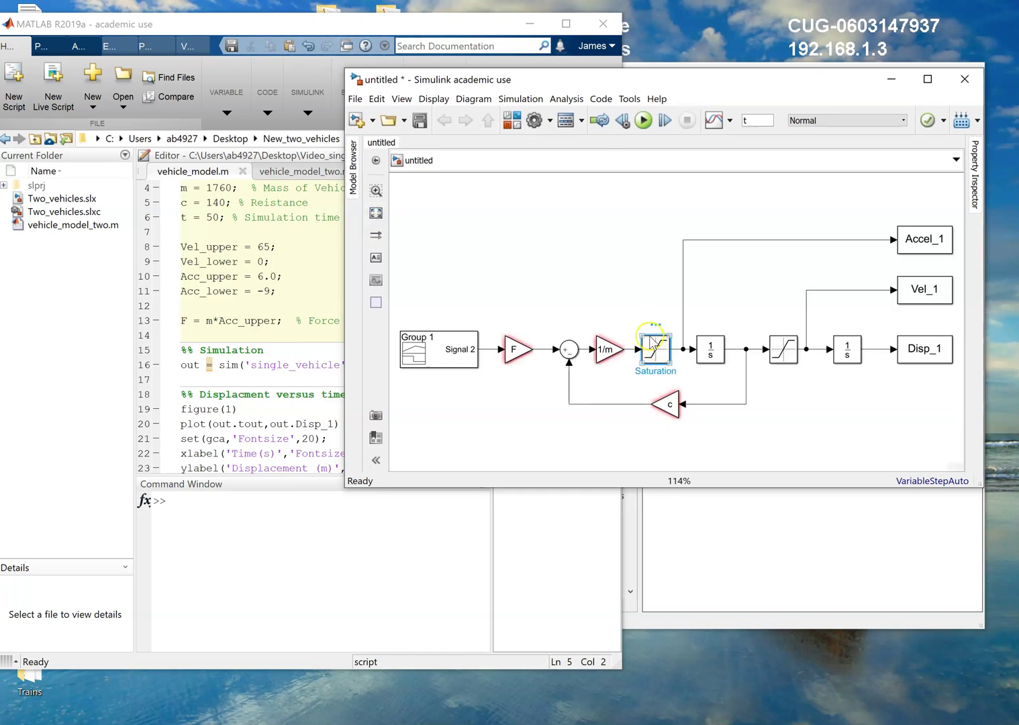
double_click(655, 351)
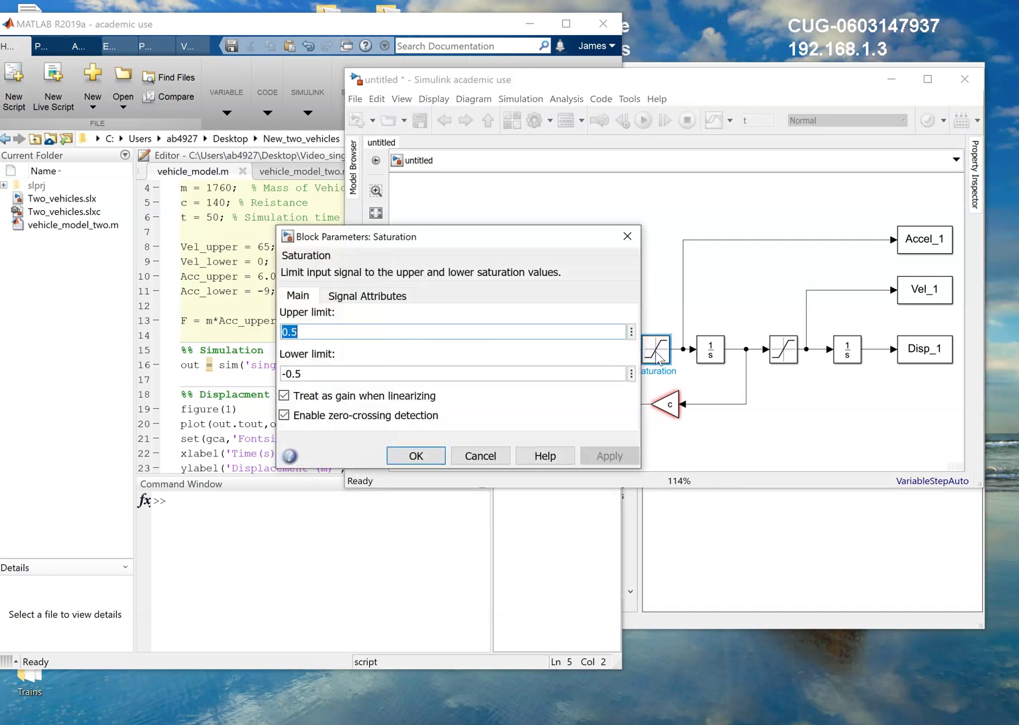
left_click_drag(453, 238, 617, 269)
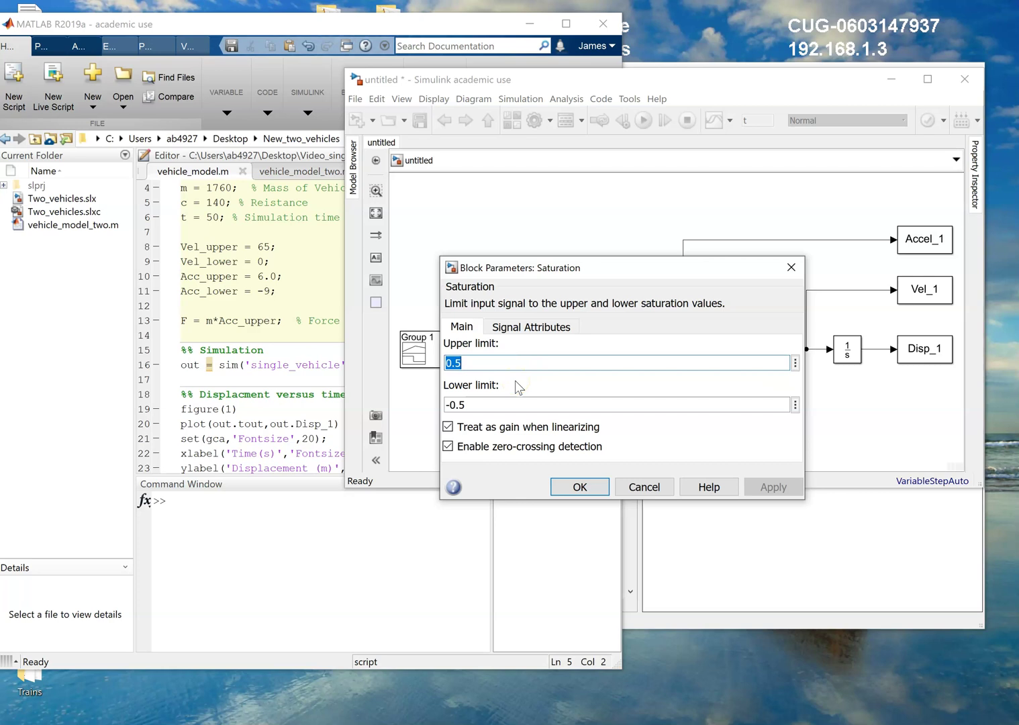
type("6.0")
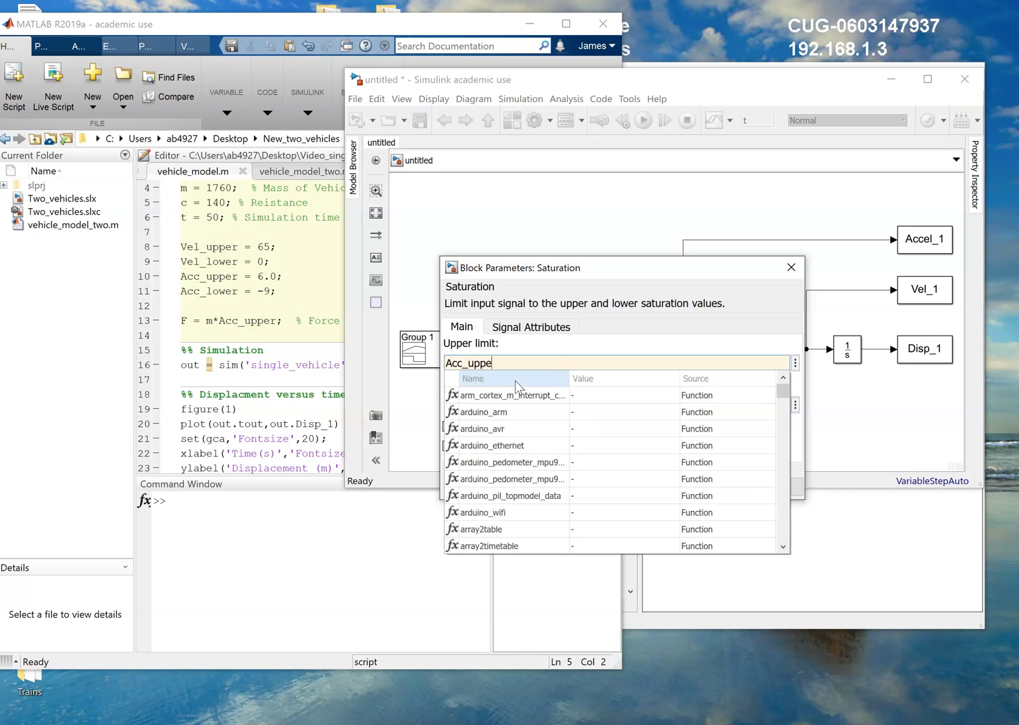
type("r")
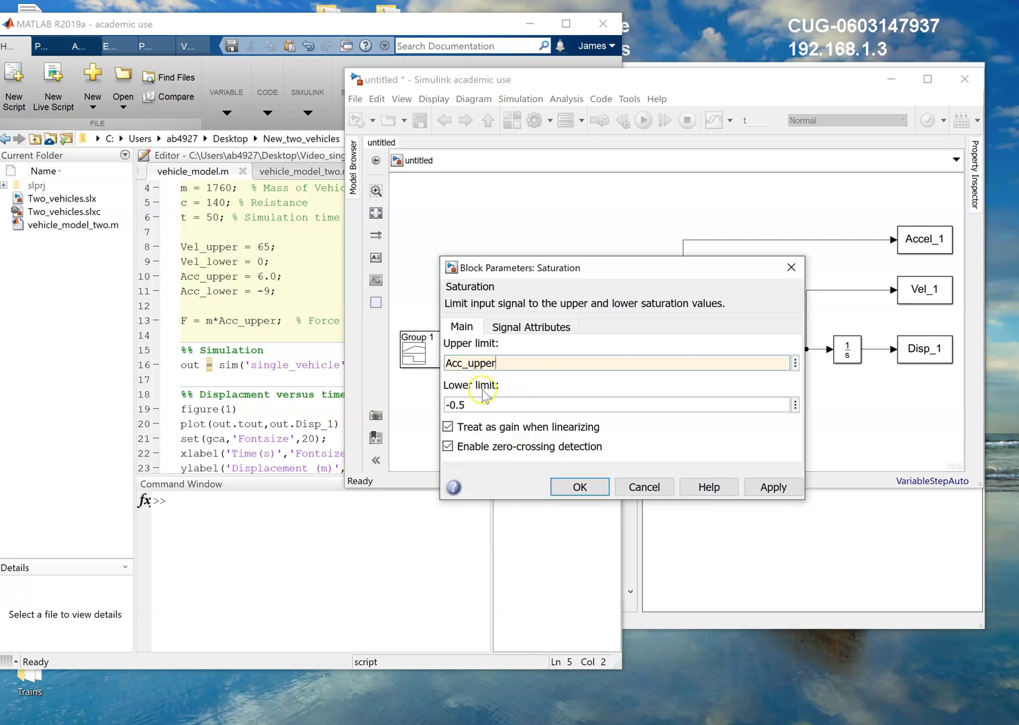
double_click(473, 406)
type("Acc_lower")
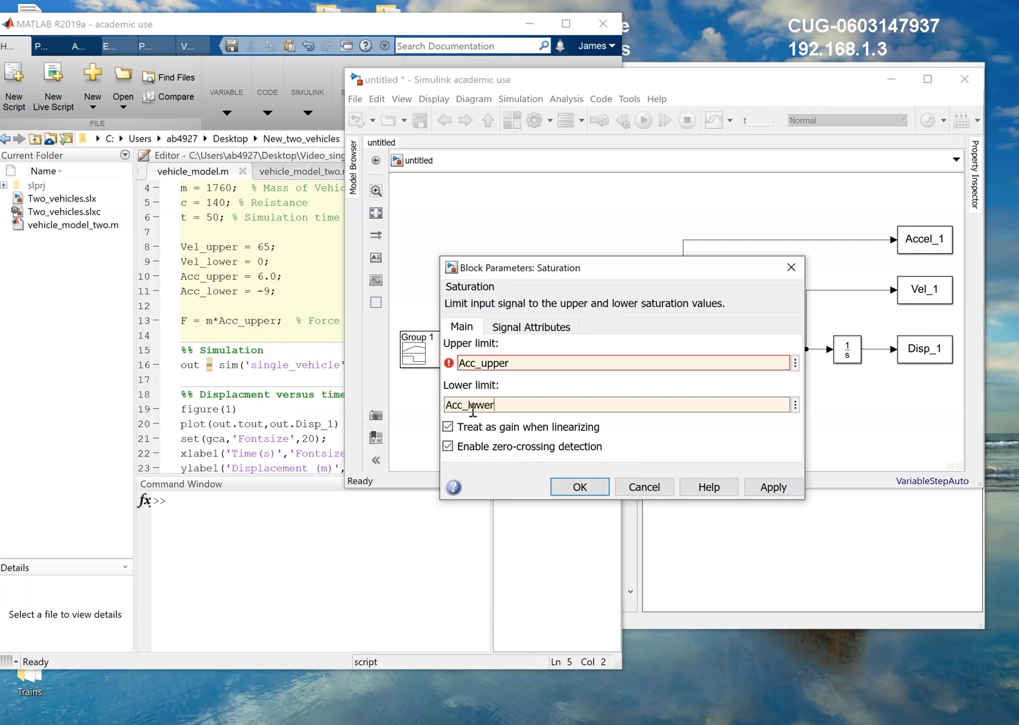
left_click(503, 392)
Set its output maximum to Acc_upper and output minimum to Acc_lower, and confirm with OK.
double_click(504, 361)
key("ctrl+c")
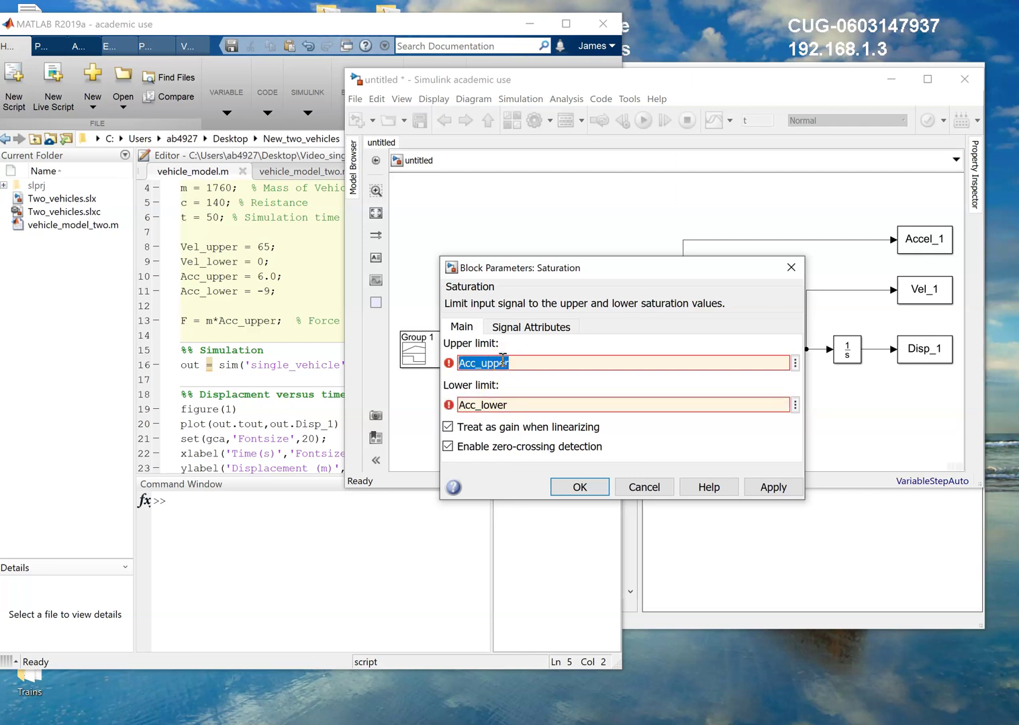
left_click(532, 333)
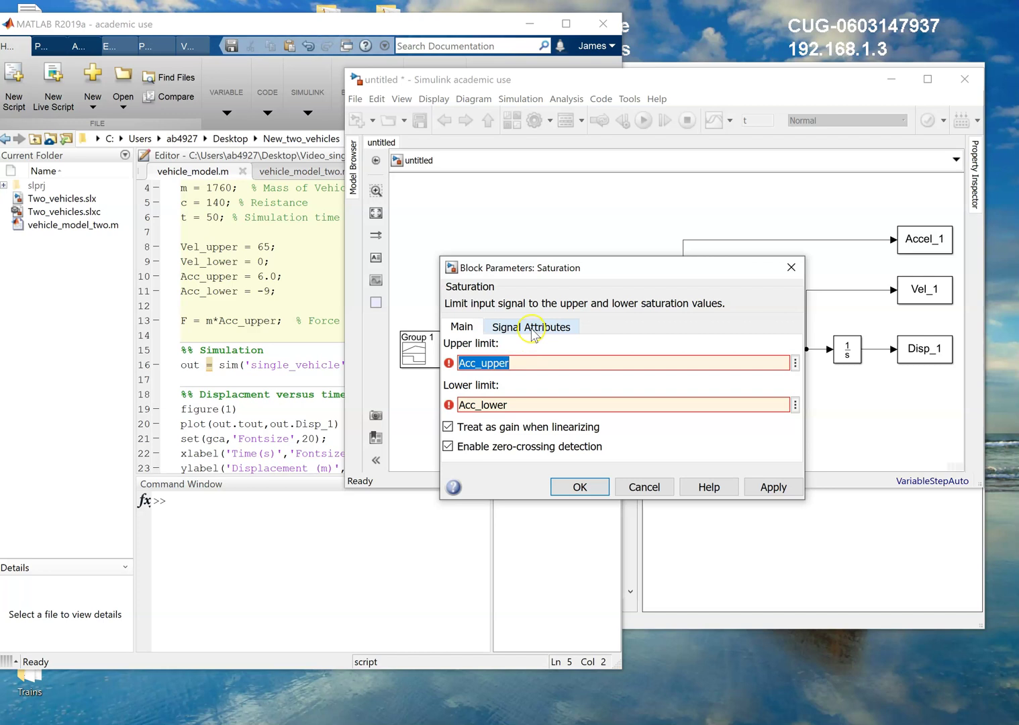
left_click(532, 329)
left_click(633, 362)
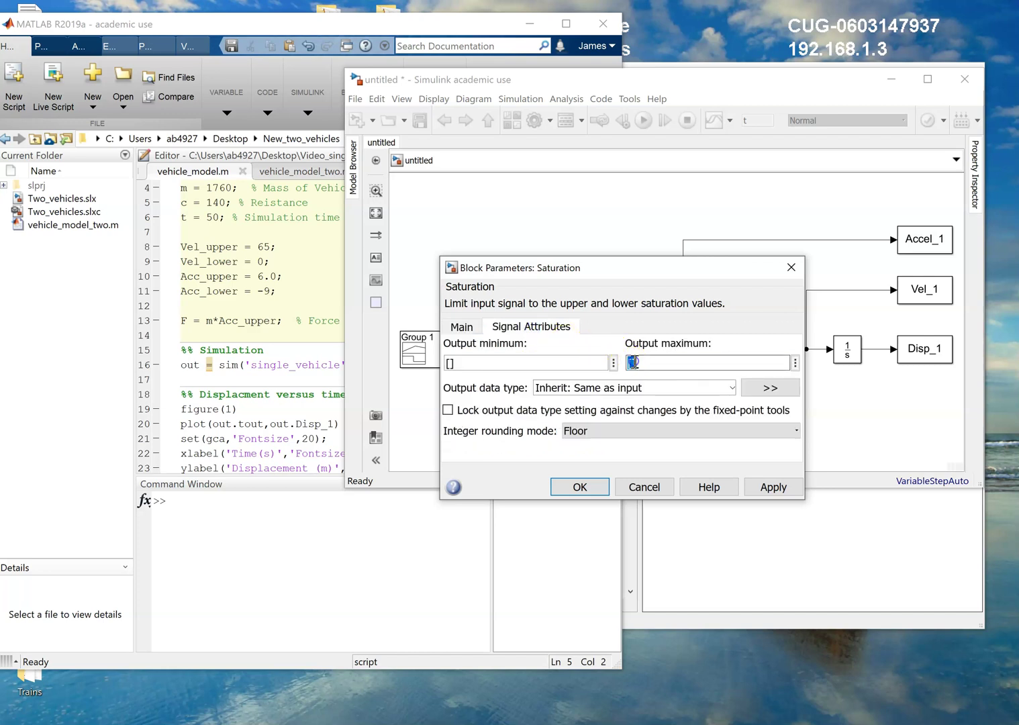
key("ctrl+v")
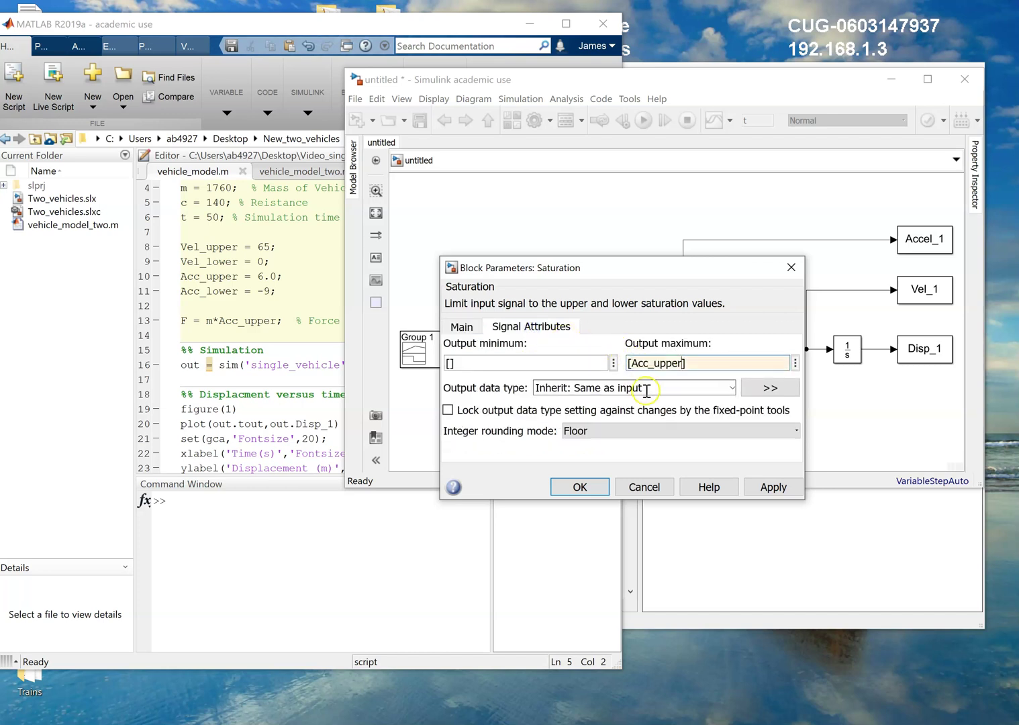
left_click(462, 327)
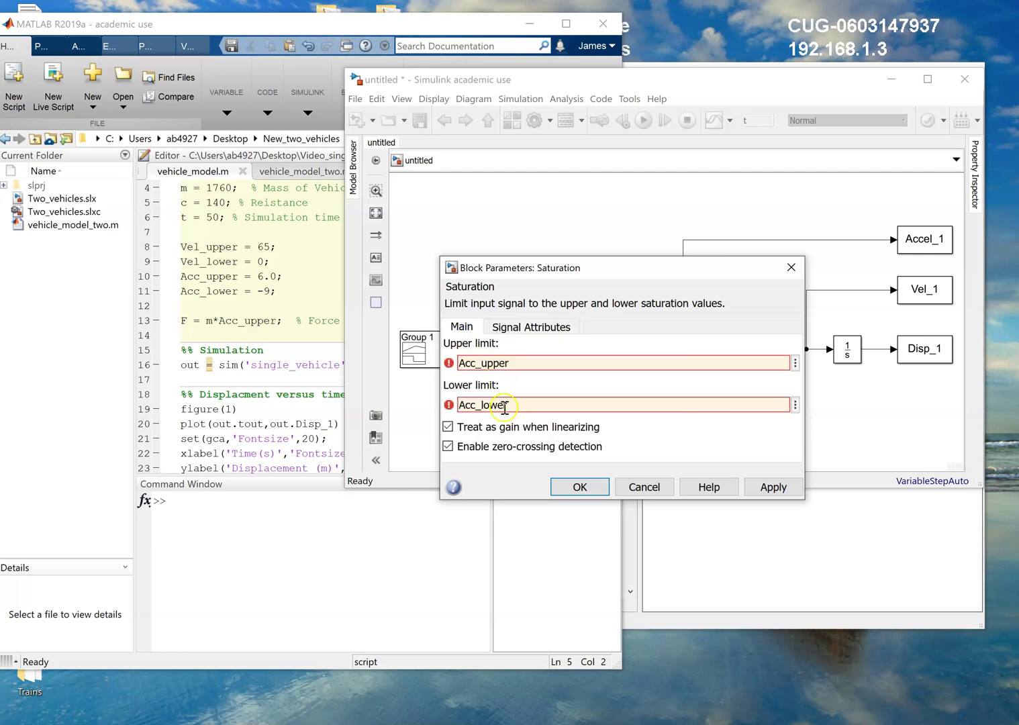
double_click(505, 405)
key("ctrl+c")
left_click(493, 326)
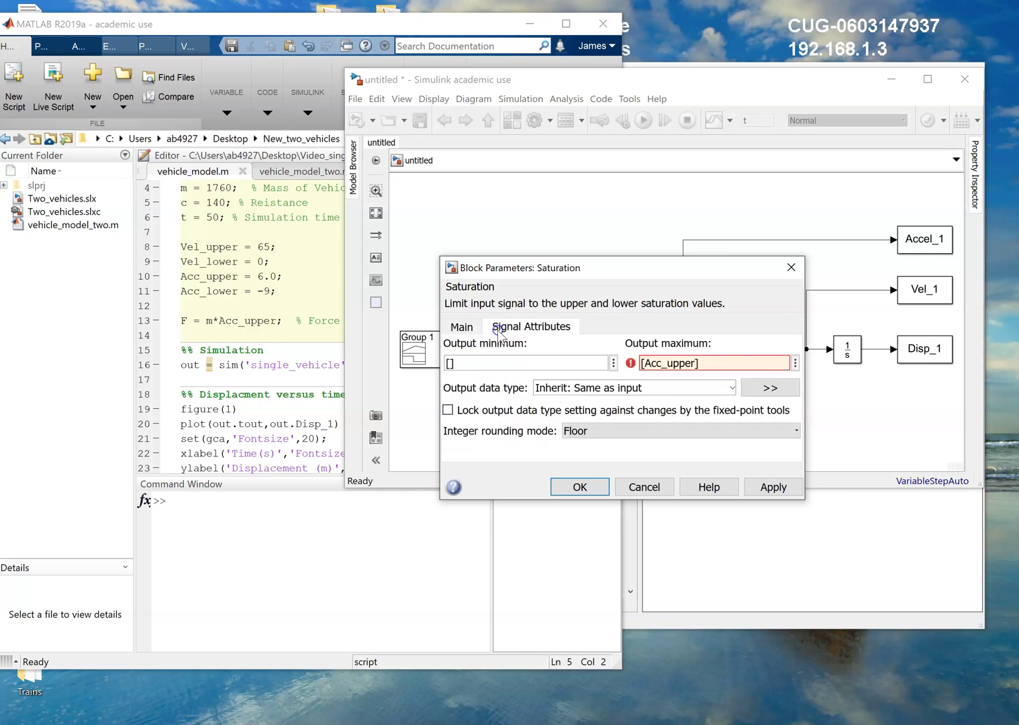
double_click(448, 363)
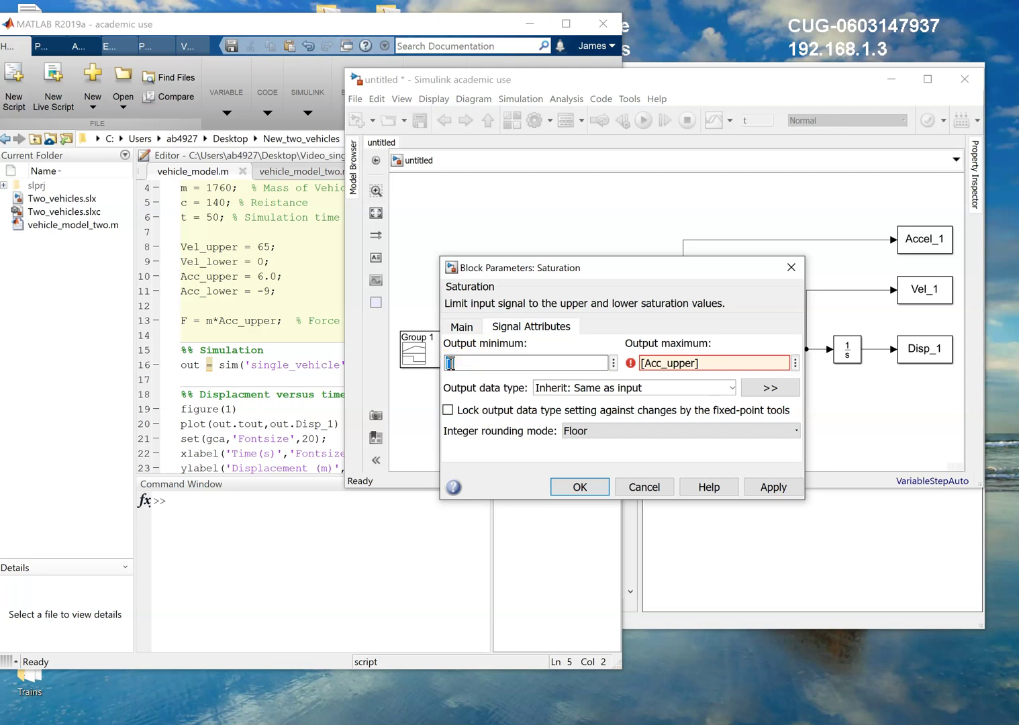
key("ctrl+v")
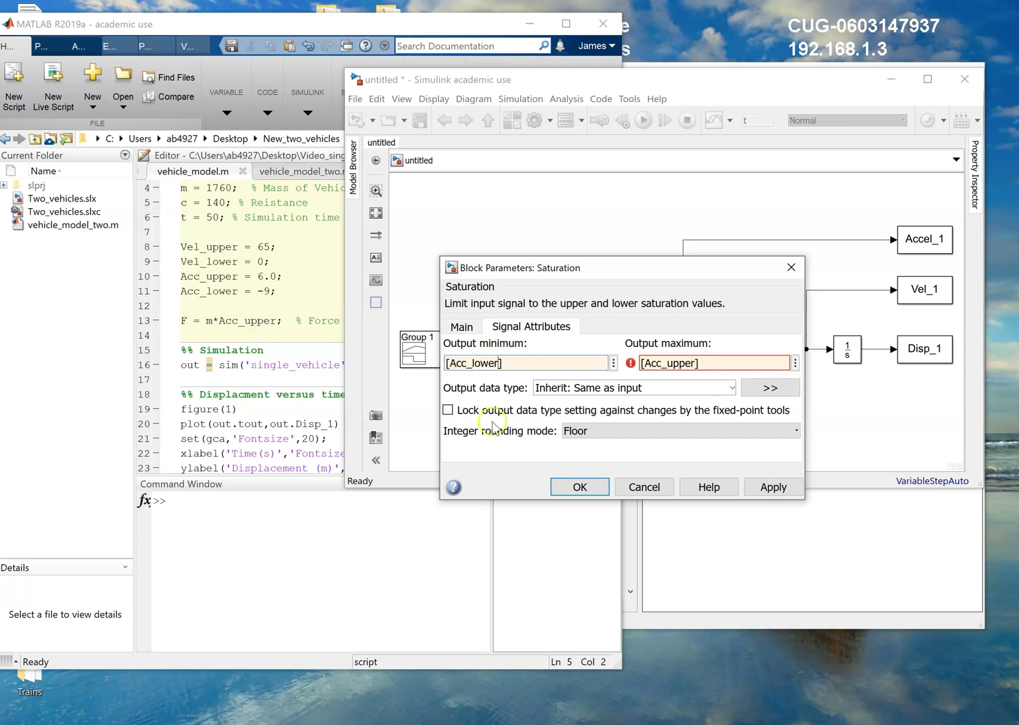
left_click(580, 487)
left_click(782, 350)
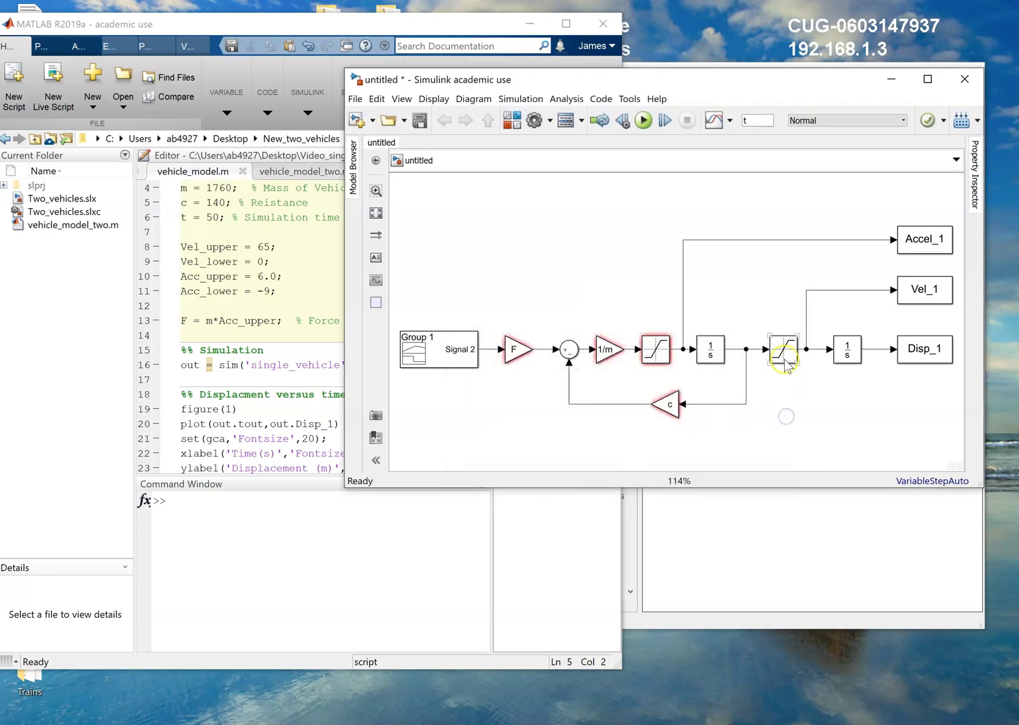
Set Saturation1's upper limit to Vel_upper and lower limit to Vel_lower.
double_click(783, 350)
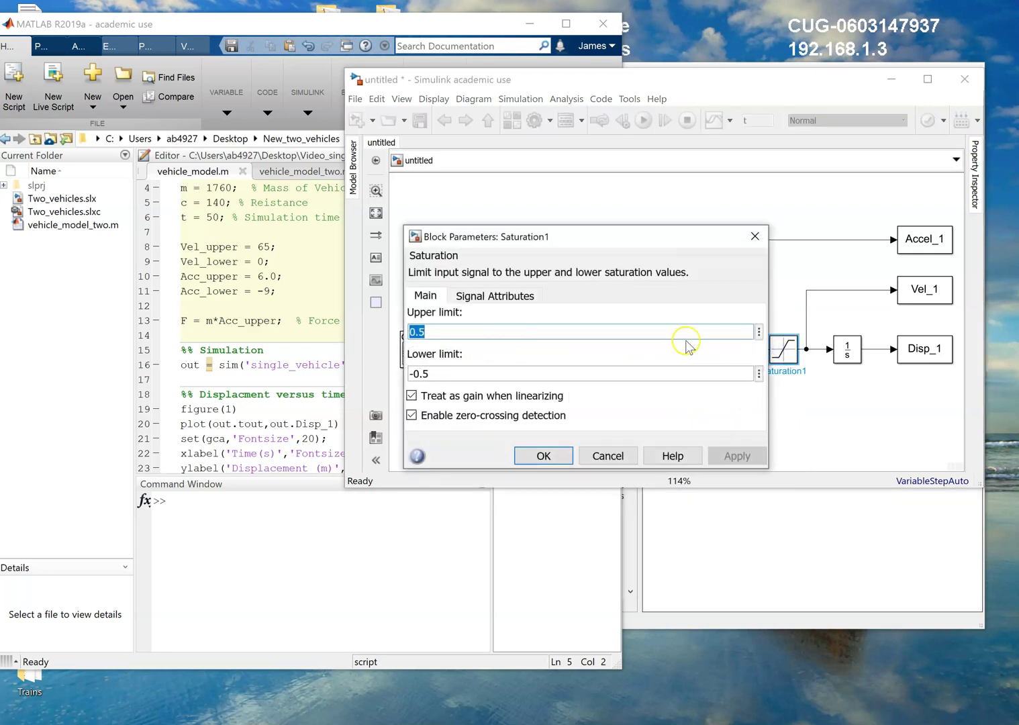
double_click(414, 329)
type("Vel_")
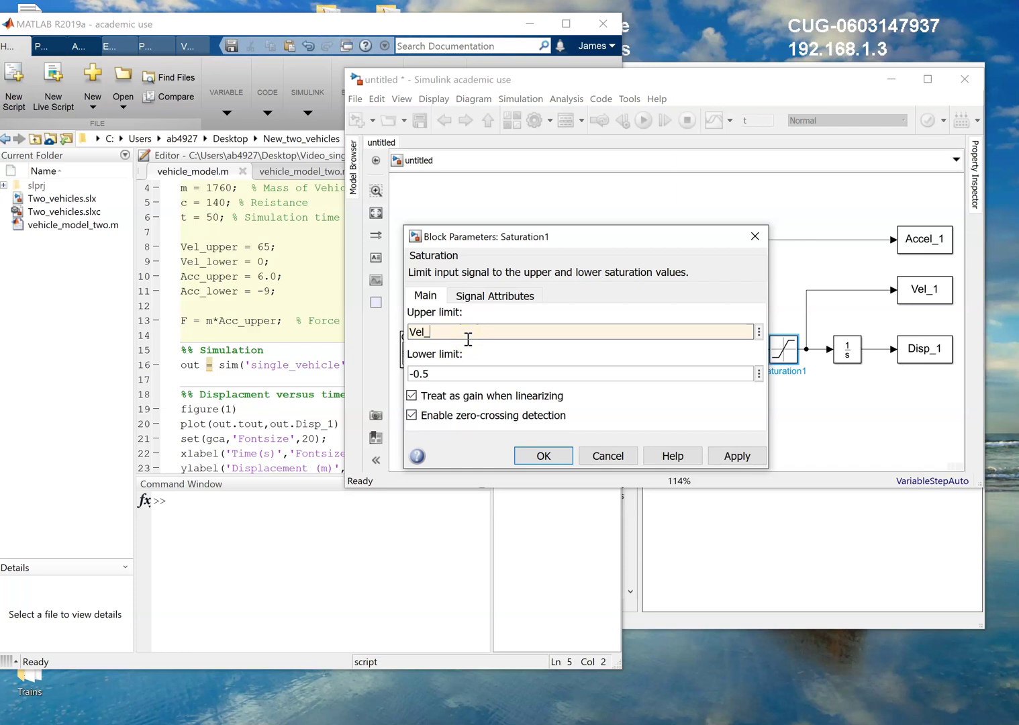
double_click(431, 373)
type("Be")
key("BackSpace")
key("BackSpace")
type("0")
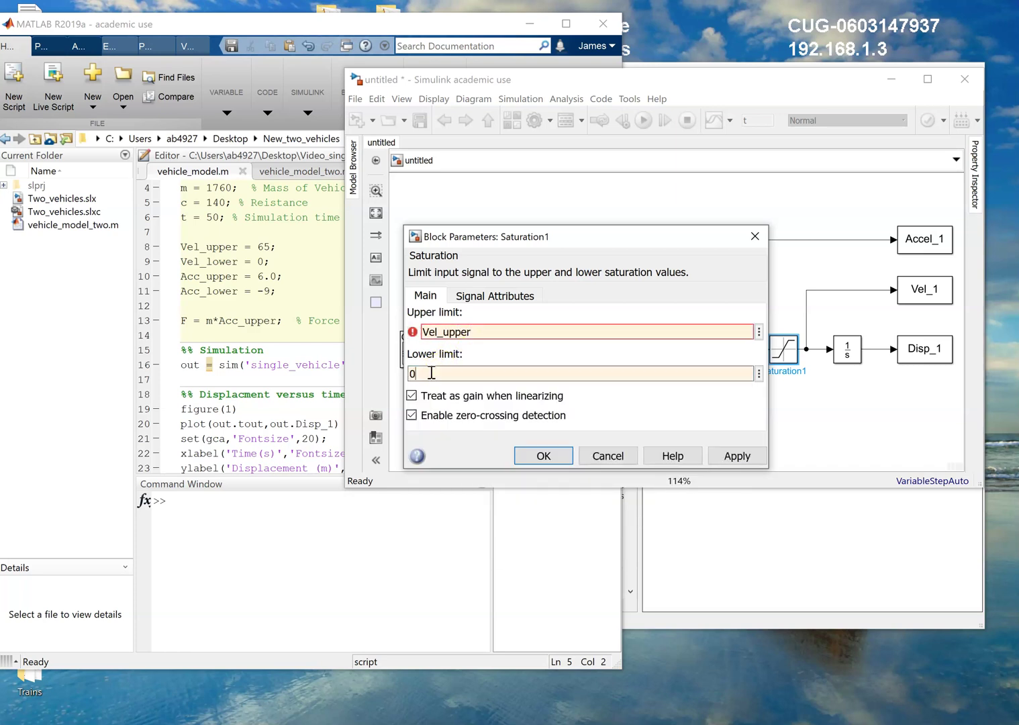
type("el)")
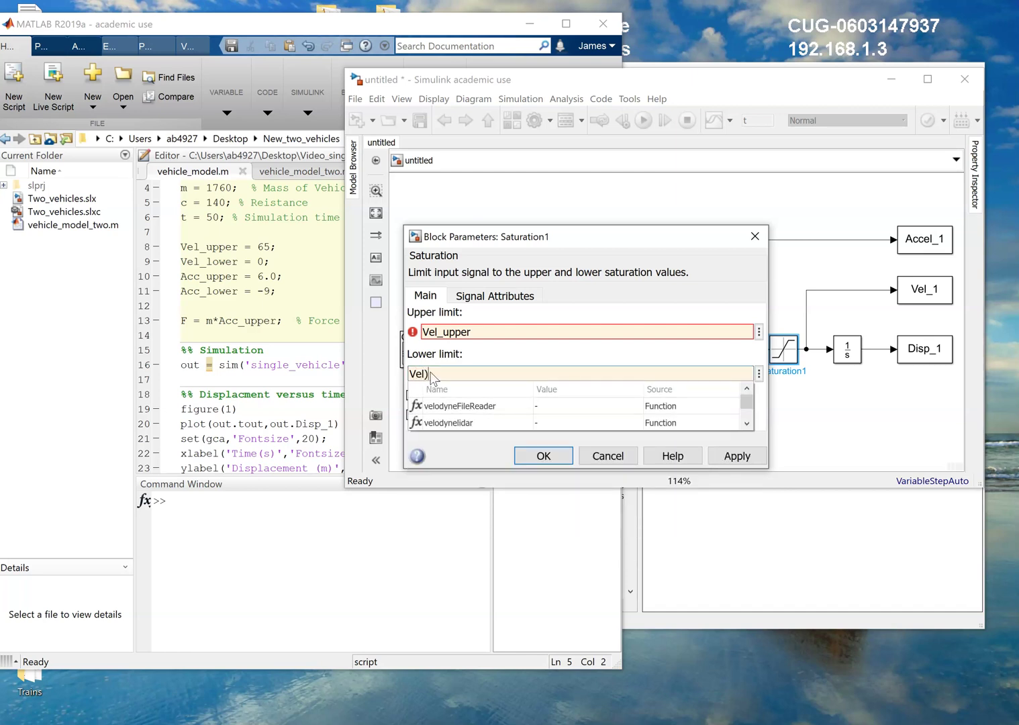
key("BackSpace")
type("_lower")
Set Saturation1's output minimum to Vel_lower and maximum to Vel_upper, then apply and close.
double_click(477, 371)
left_click(474, 298)
left_click(418, 330)
type("B")
type("Vel")
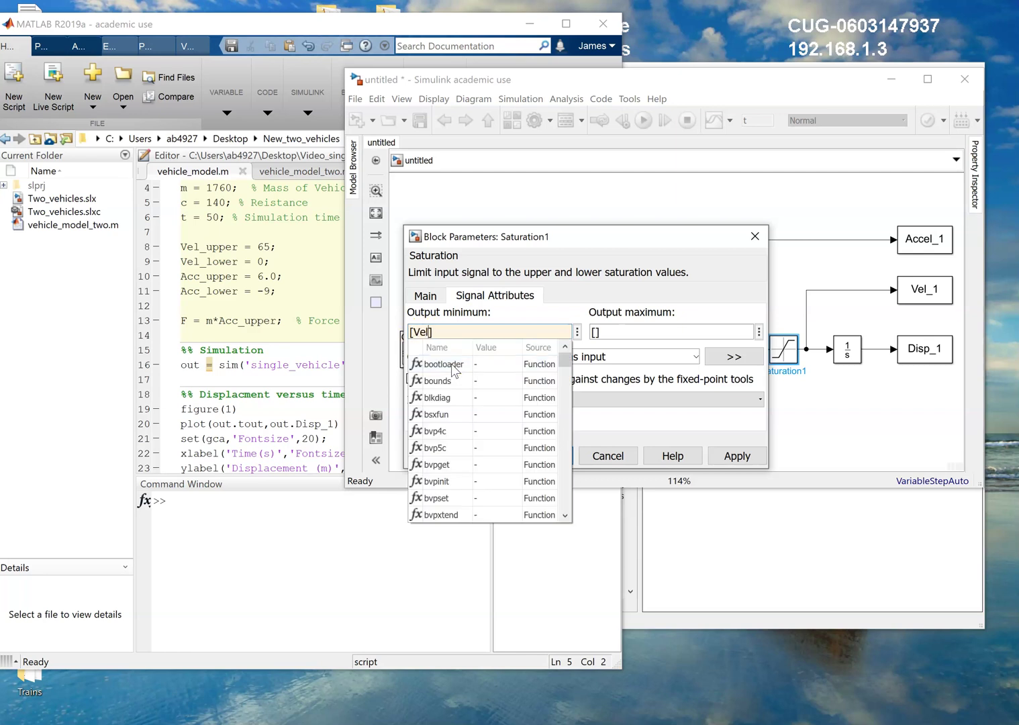
type("_lo")
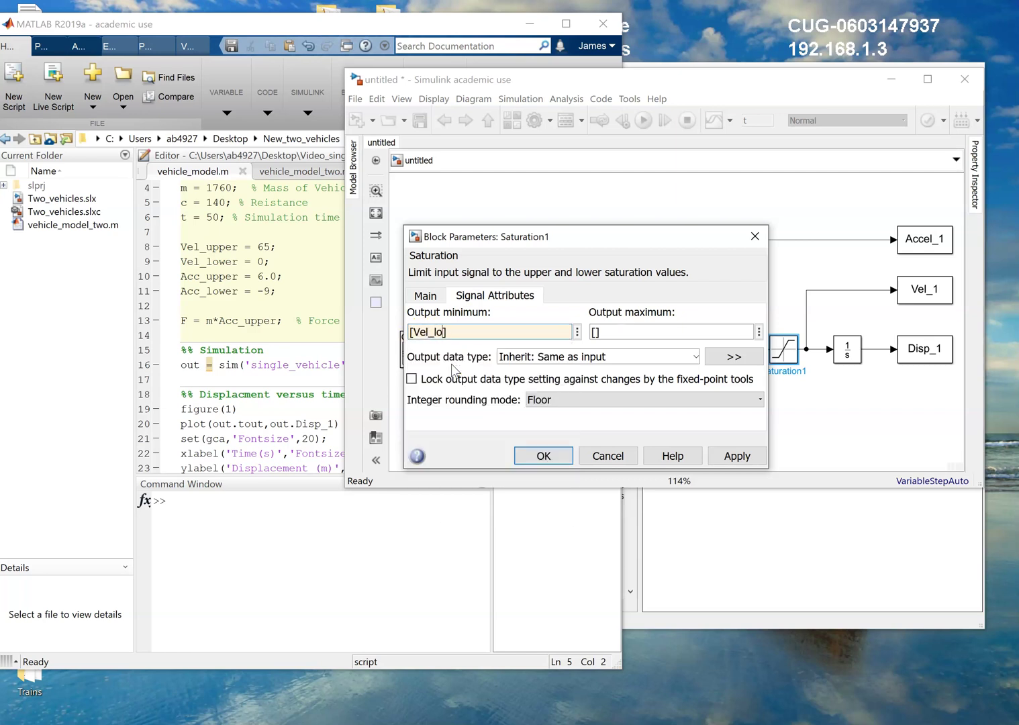
type("wer")
left_click(595, 331)
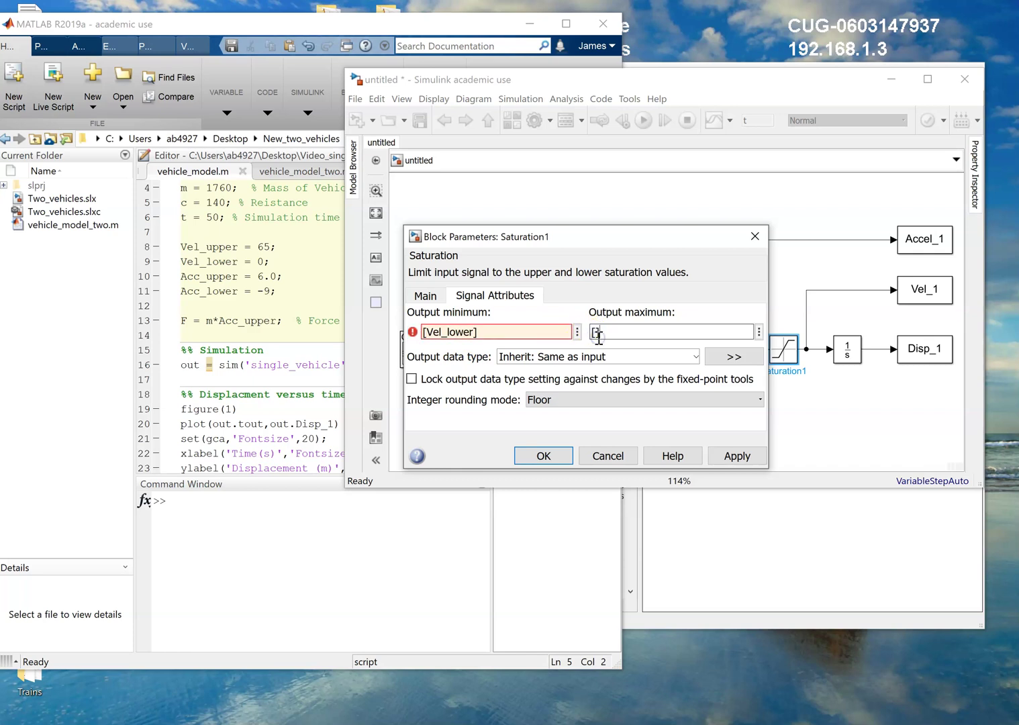
type("Vel_upper")
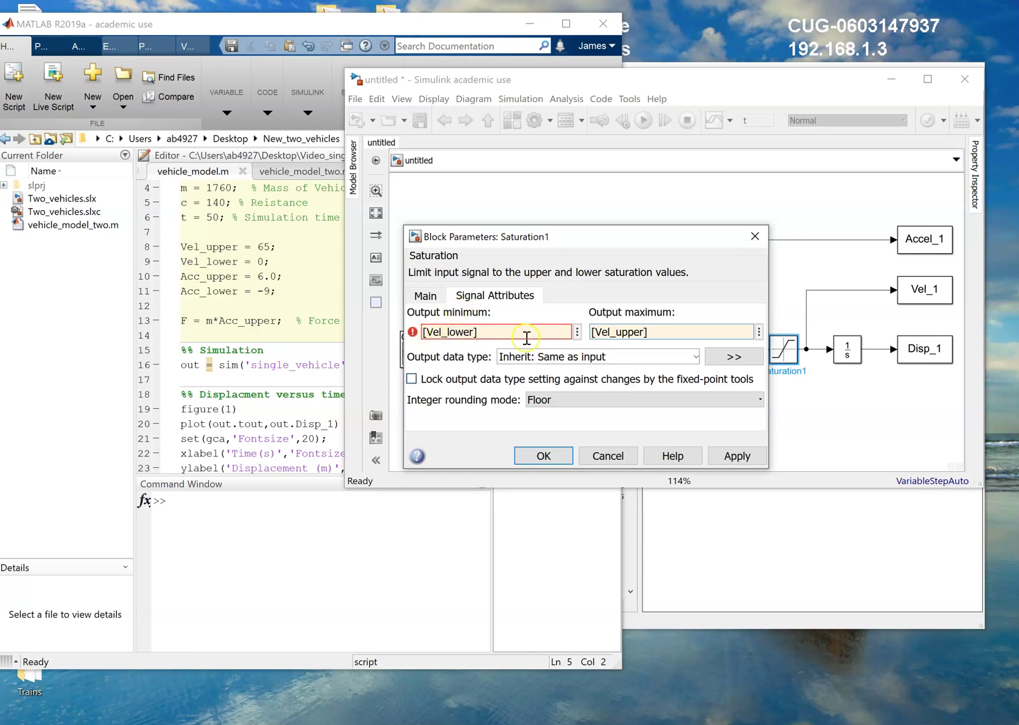
left_click(412, 296)
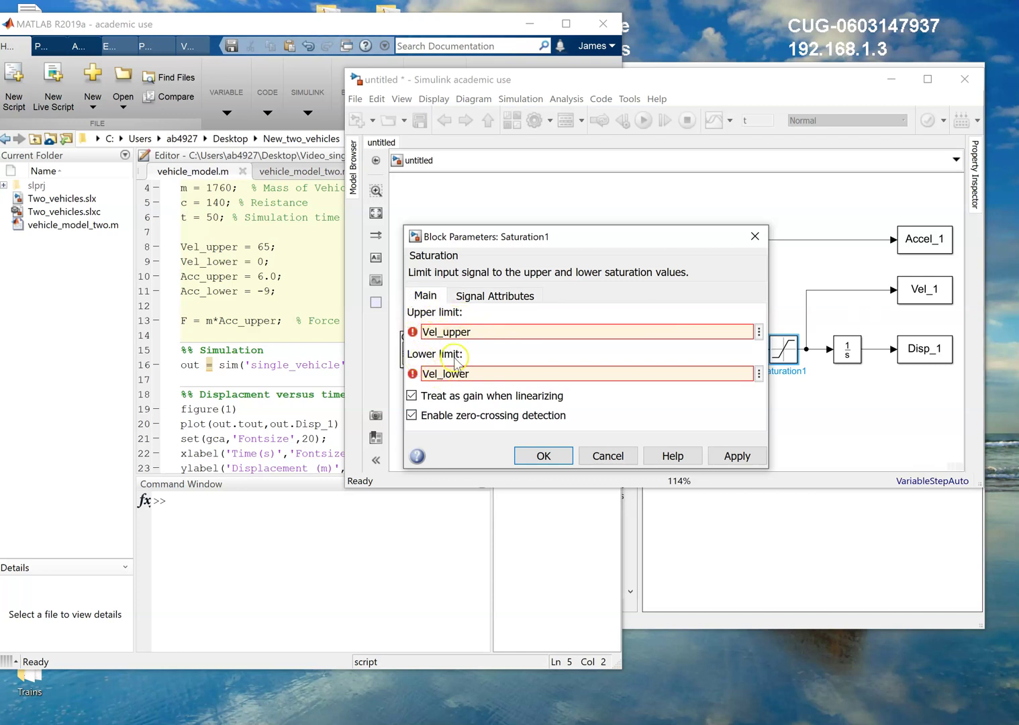
left_click(736, 457)
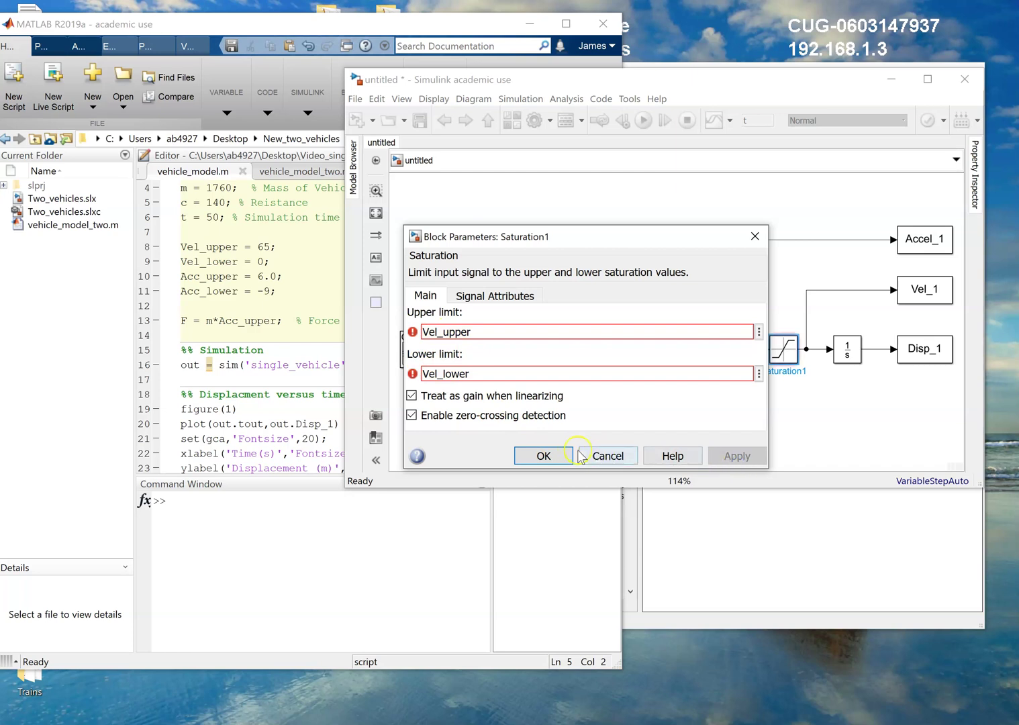
left_click(545, 455)
left_click(524, 426)
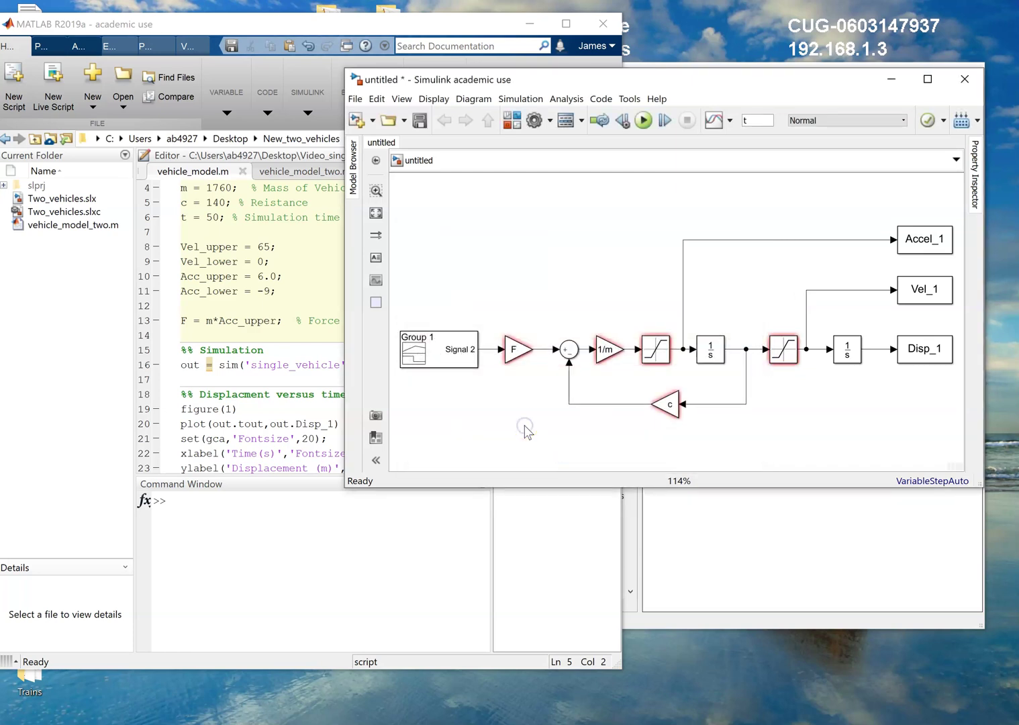
Maximize the MATLAB window showing vehicle_model.m and put the cursor on empty line 14.
left_click(225, 350)
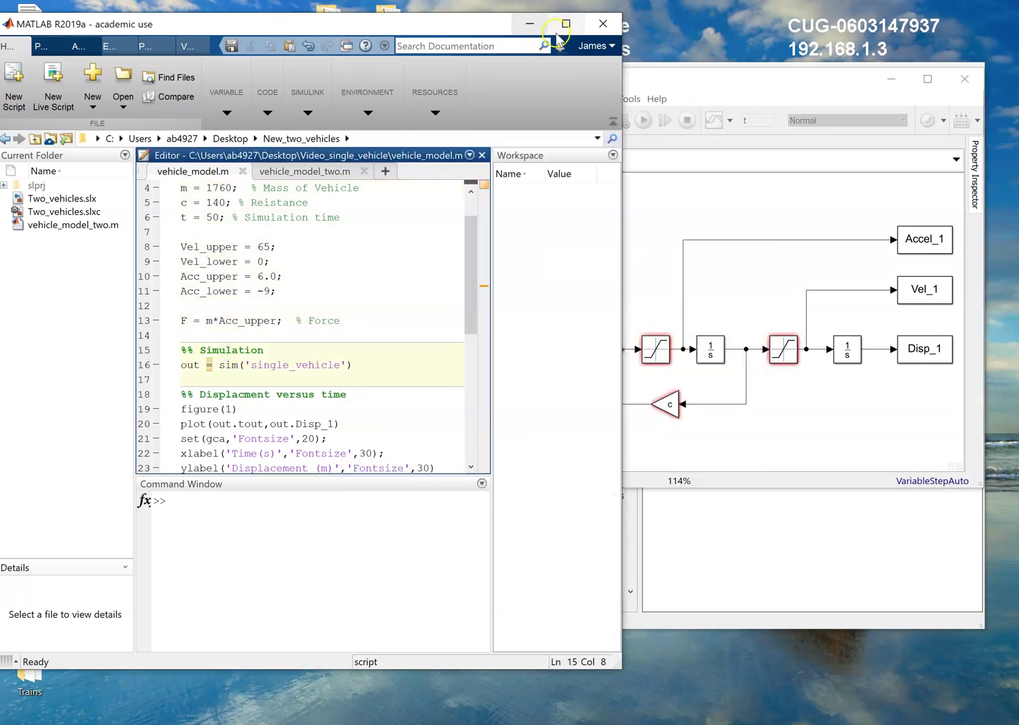
left_click(637, 259)
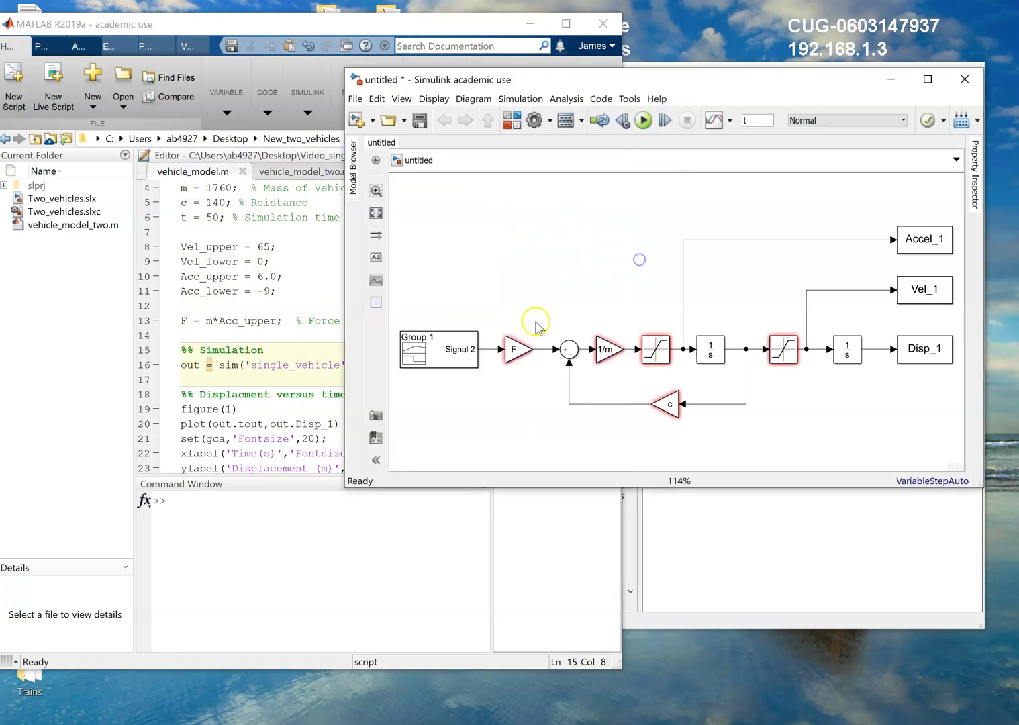
left_click(267, 318)
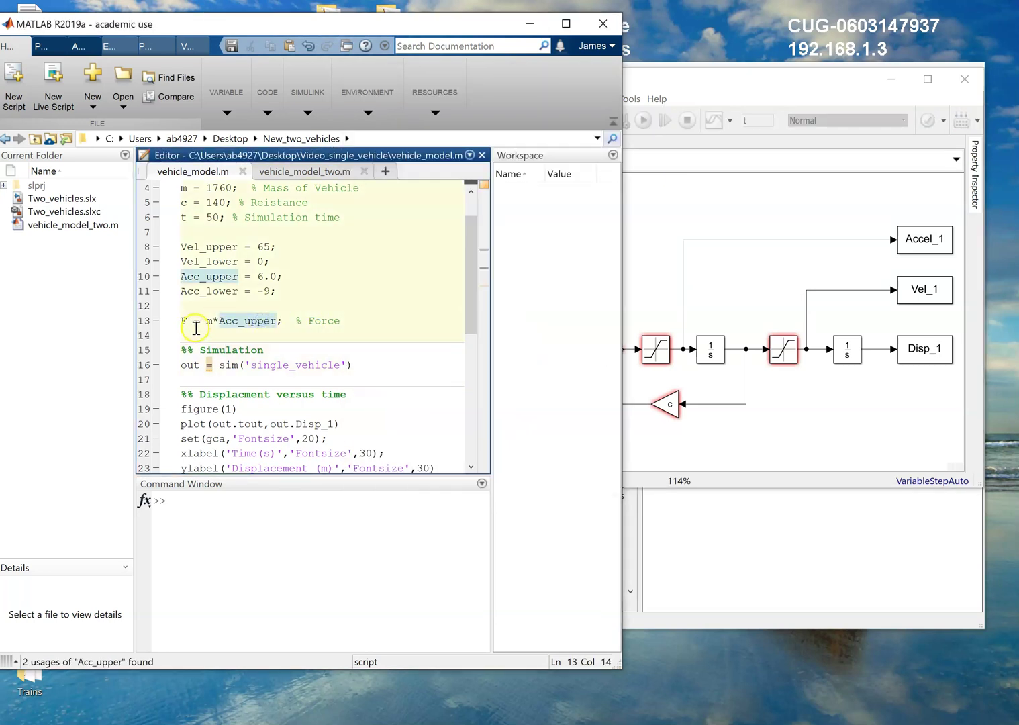
left_click(565, 24)
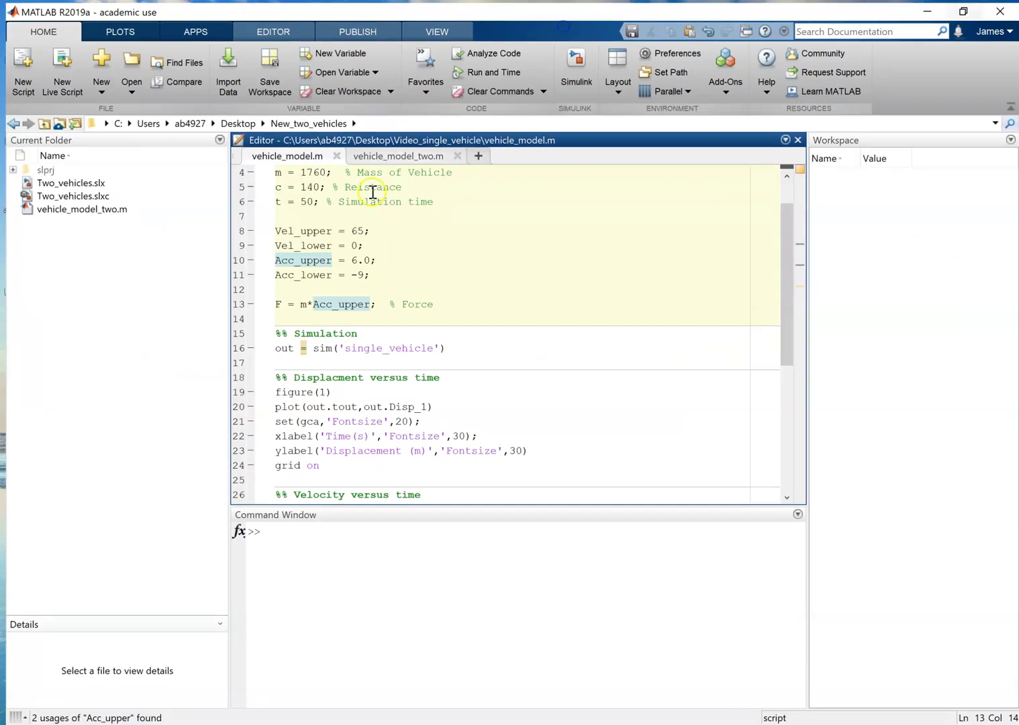
left_click(449, 309)
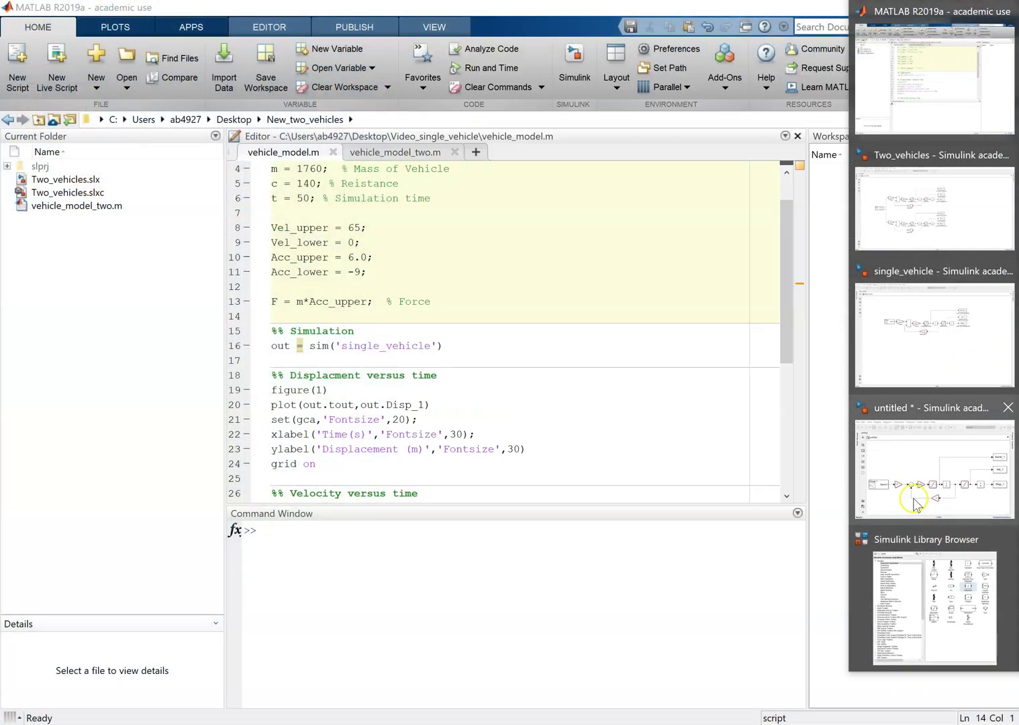
Try saving the untitled model as single_vehicle in Desktop/Video_single_vehicle, dismissing the name-conflict error.
left_click(913, 500)
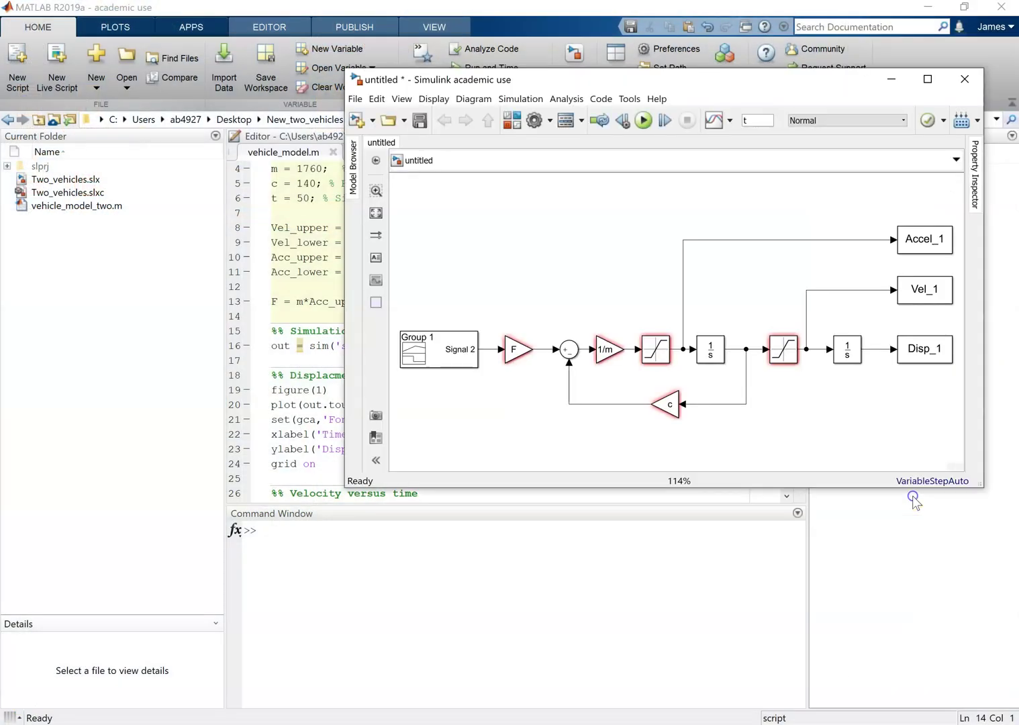
double_click(423, 80)
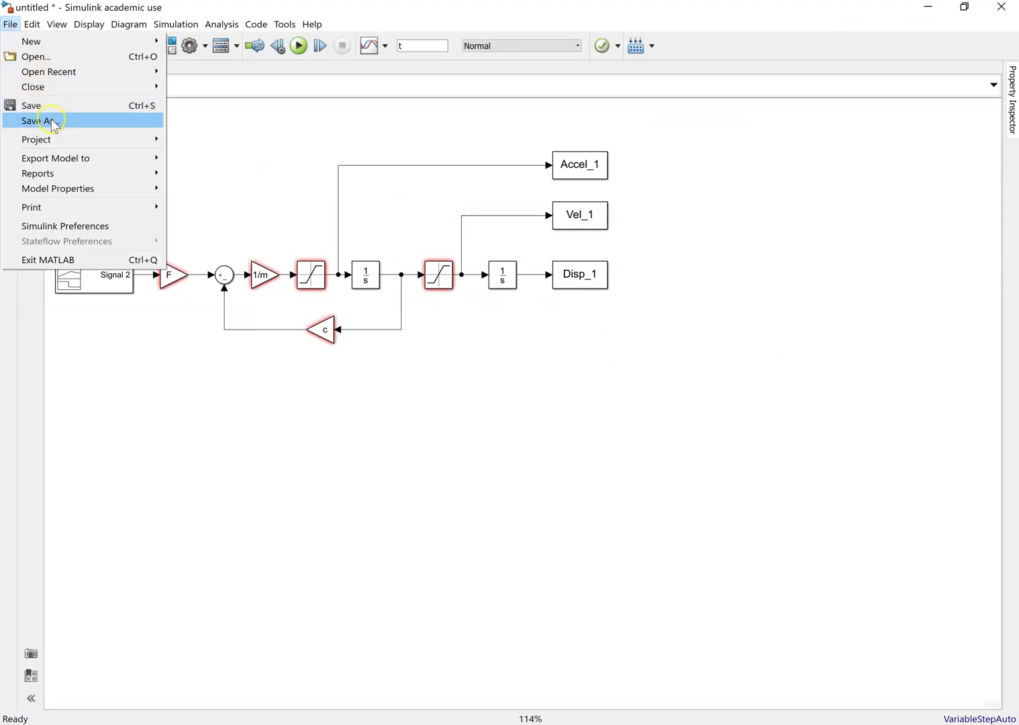
left_click(50, 122)
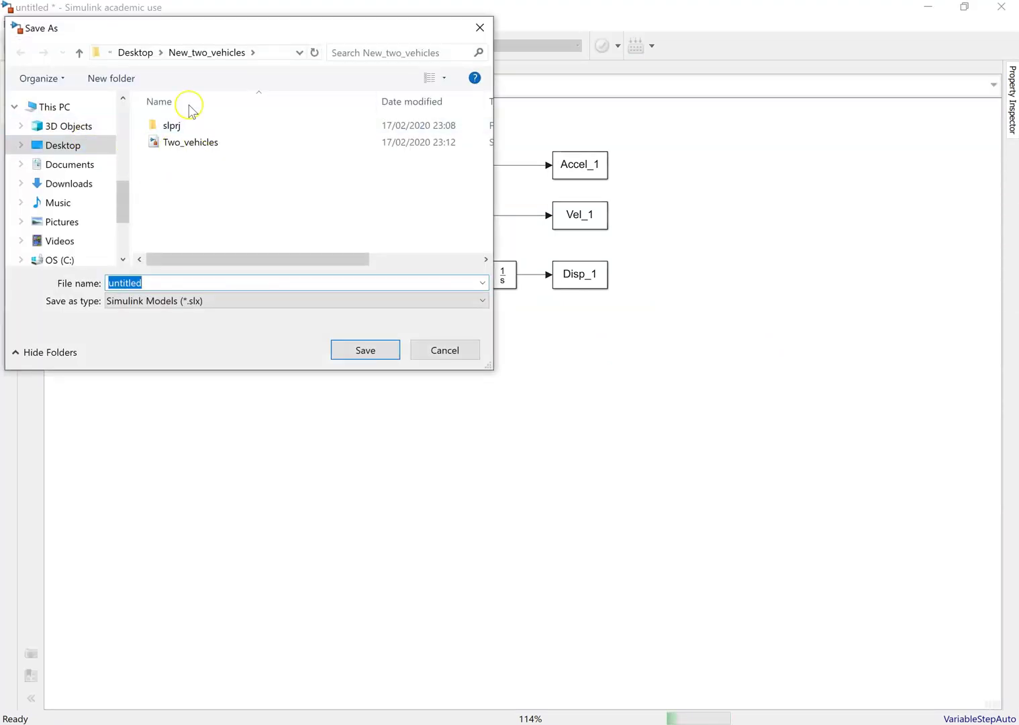
left_click(51, 147)
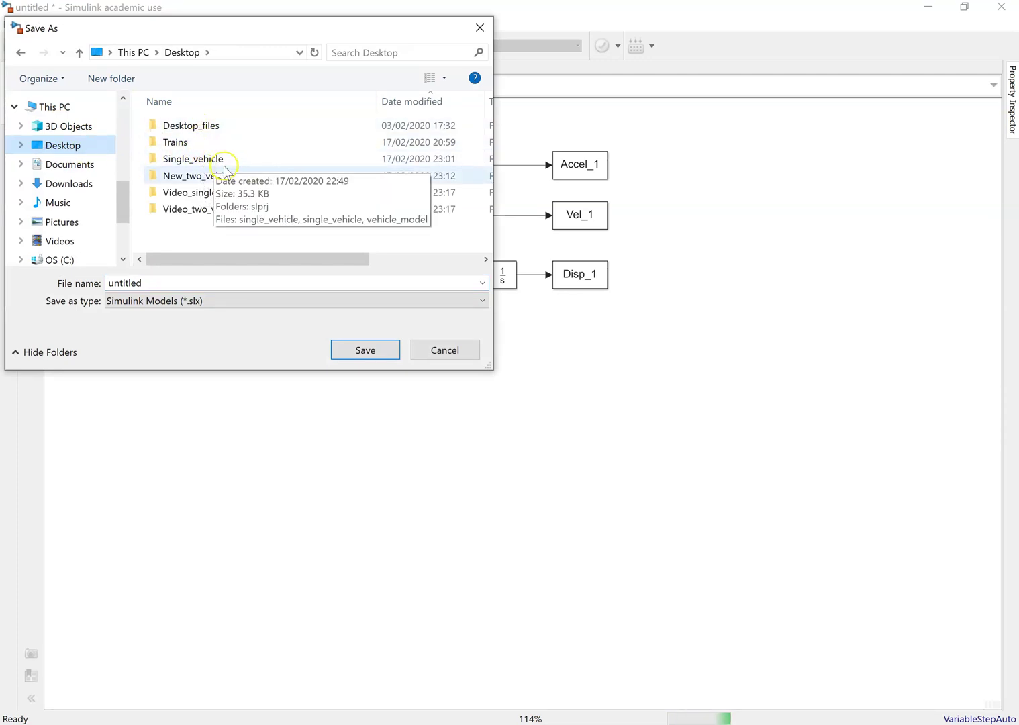
double_click(242, 195)
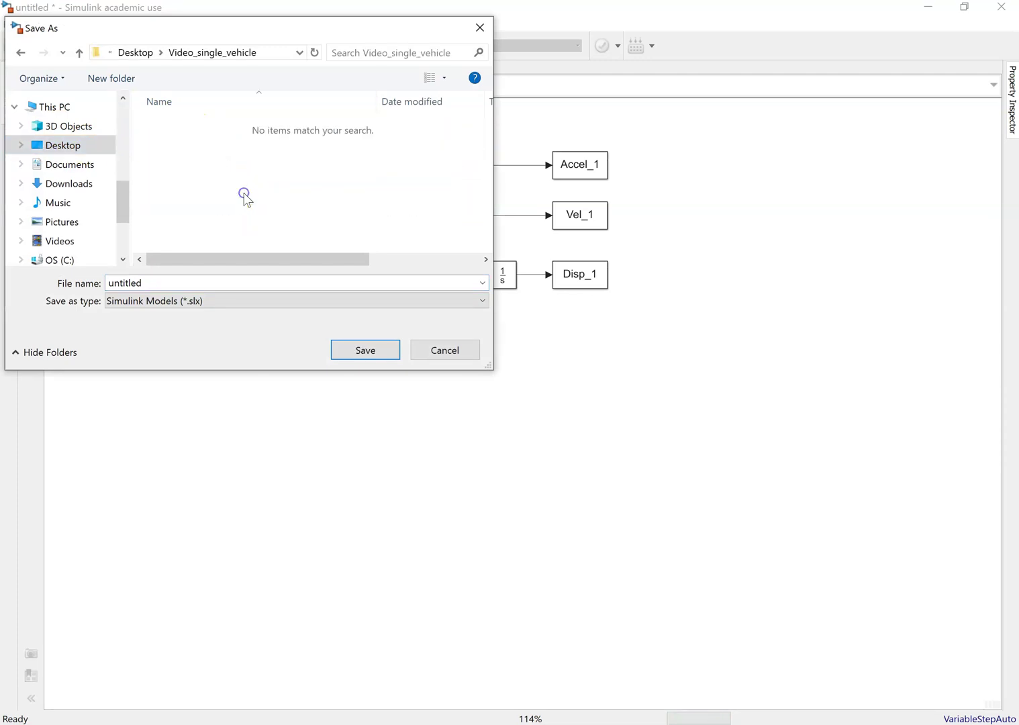
left_click(162, 284)
type("single_vehicle")
key("Return")
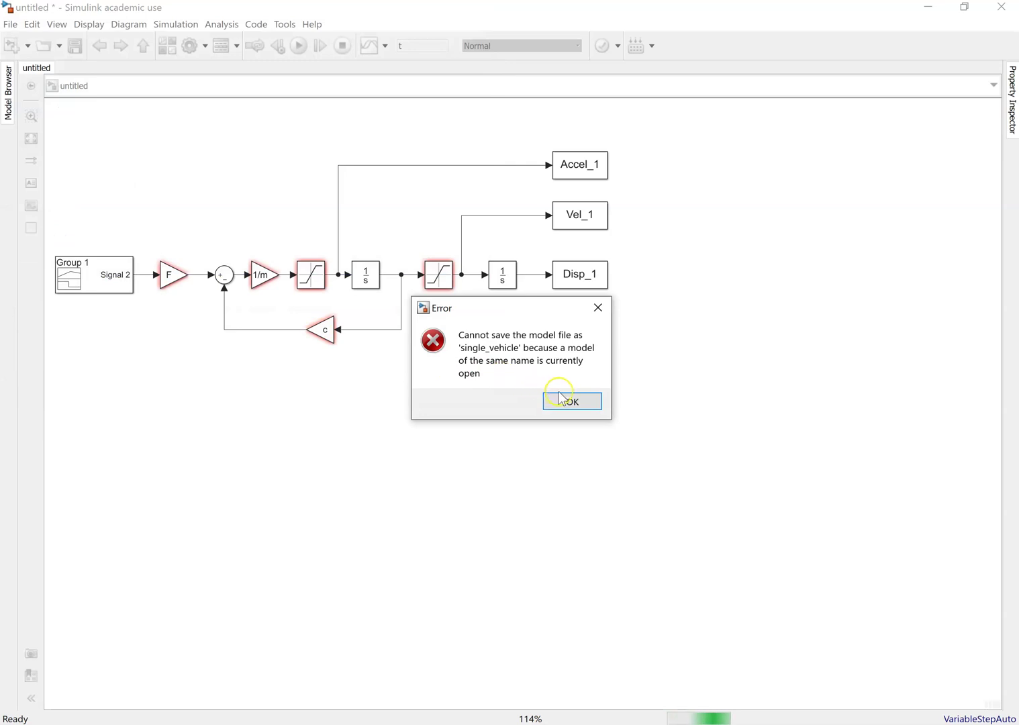
left_click(571, 401)
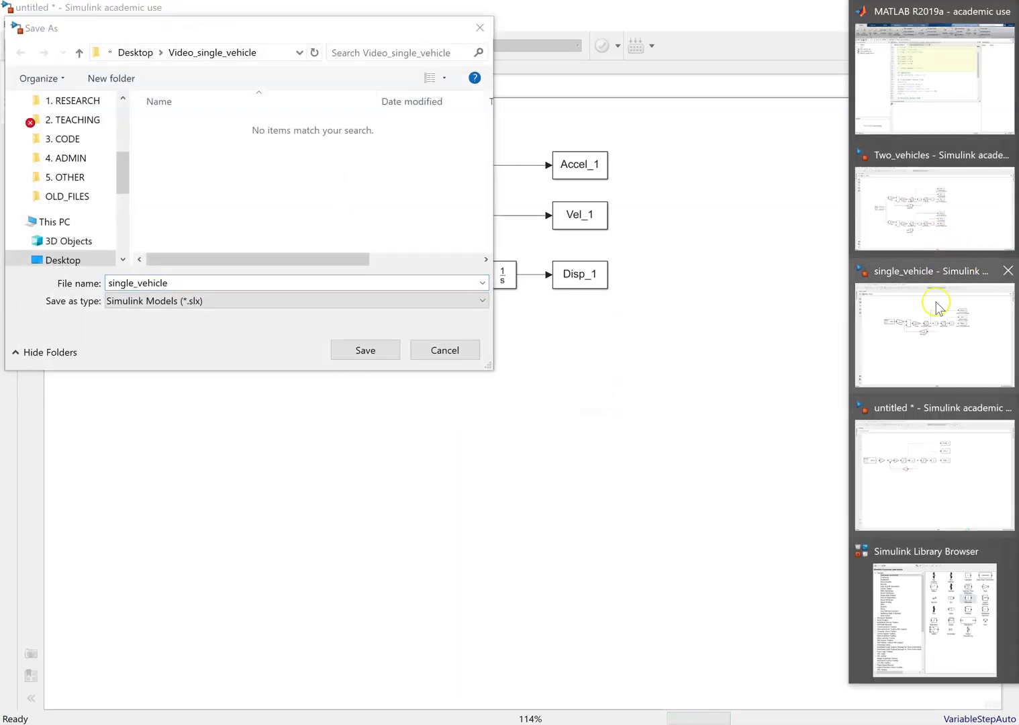
left_click(438, 351)
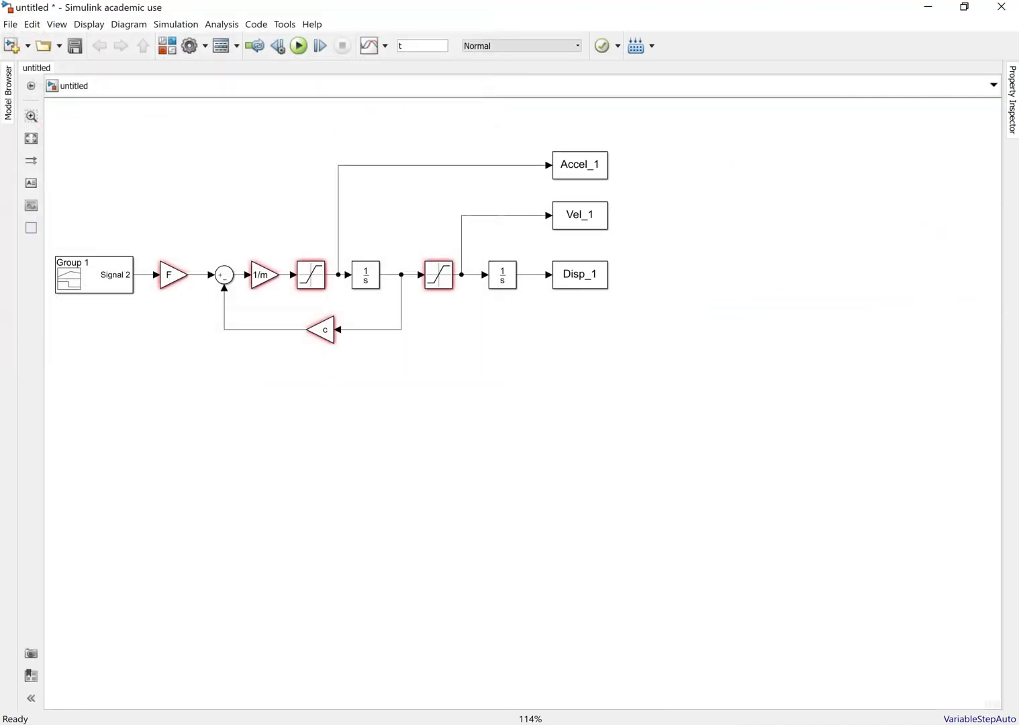
Deal with the already-open single_vehicle model, then save the untitled model as single_vehicle.
mouse_move(1014, 300)
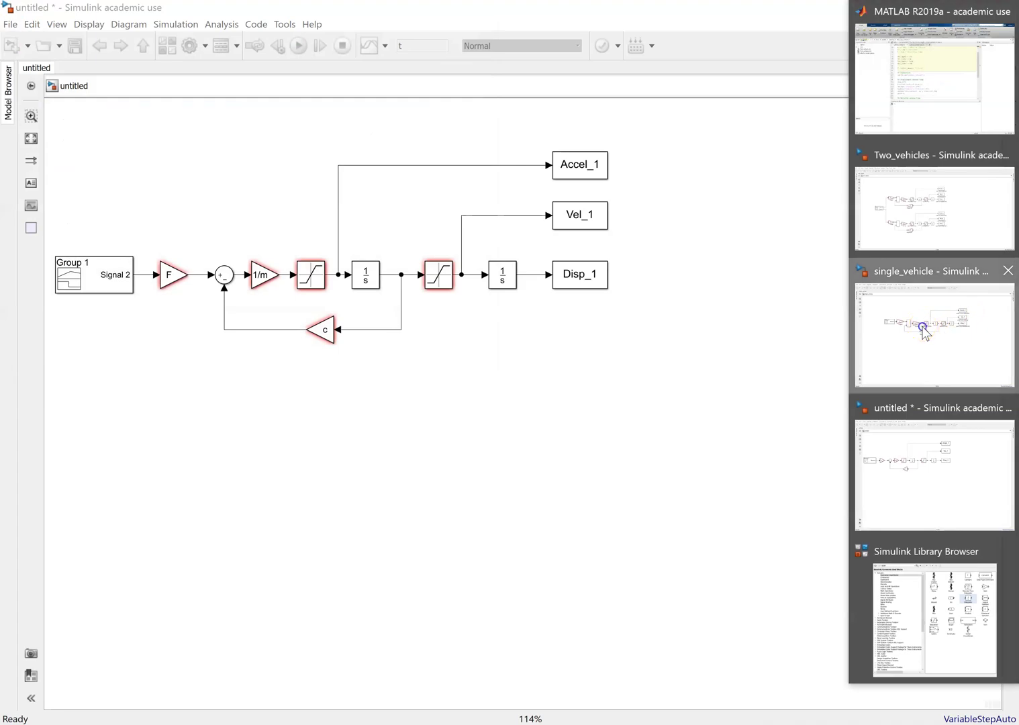
left_click(925, 332)
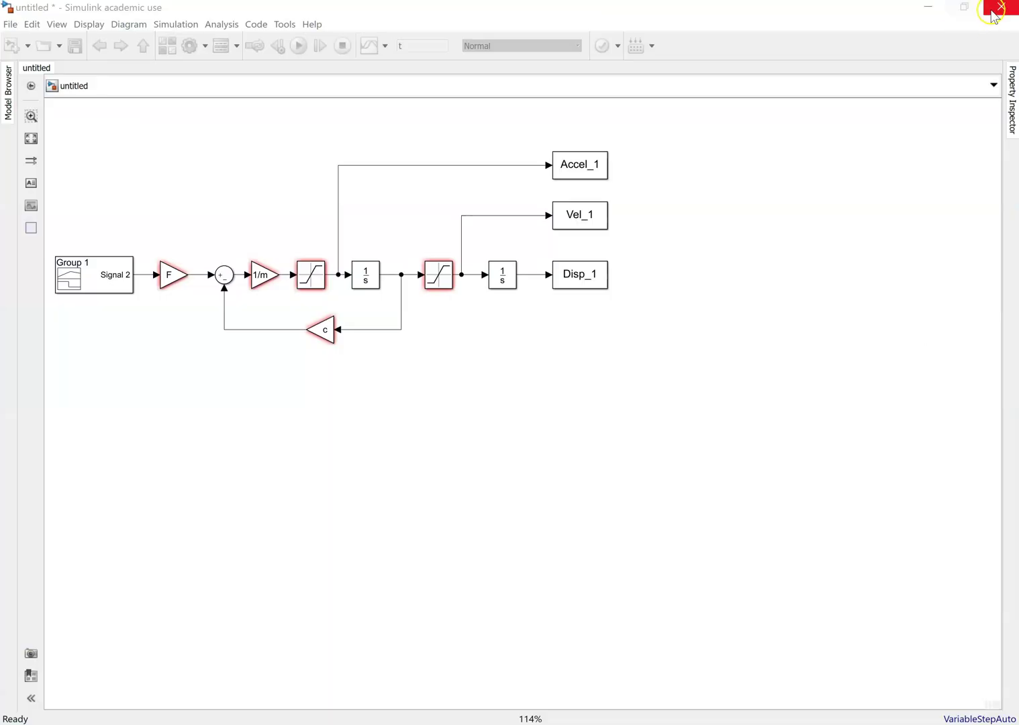
mouse_move(1015, 335)
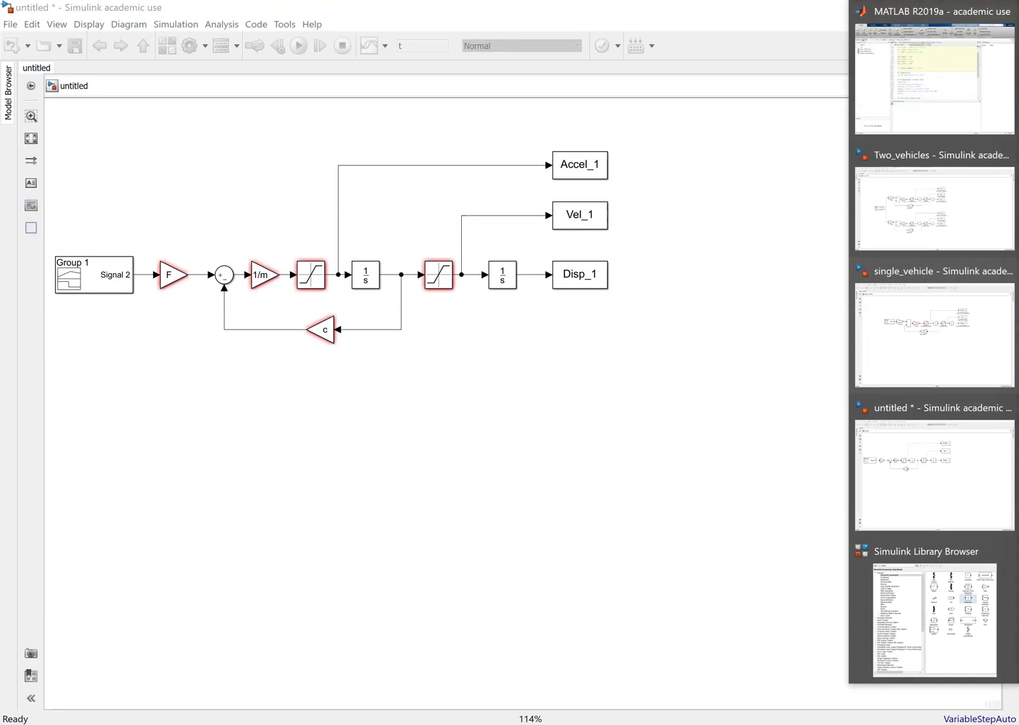
left_click(933, 474)
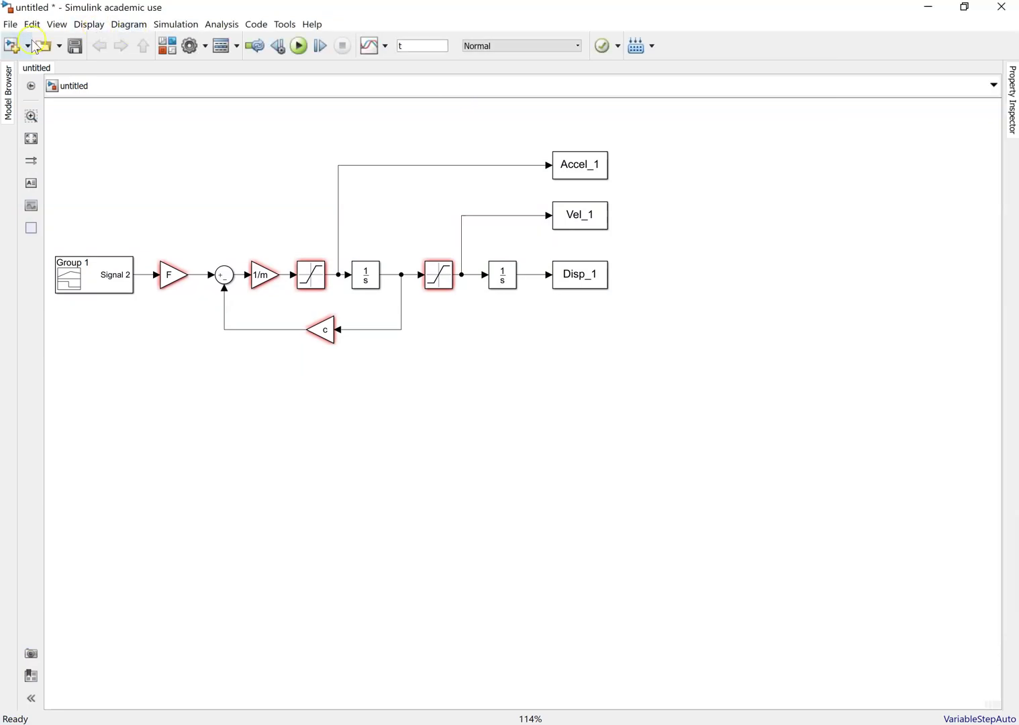
left_click(11, 24)
left_click(40, 120)
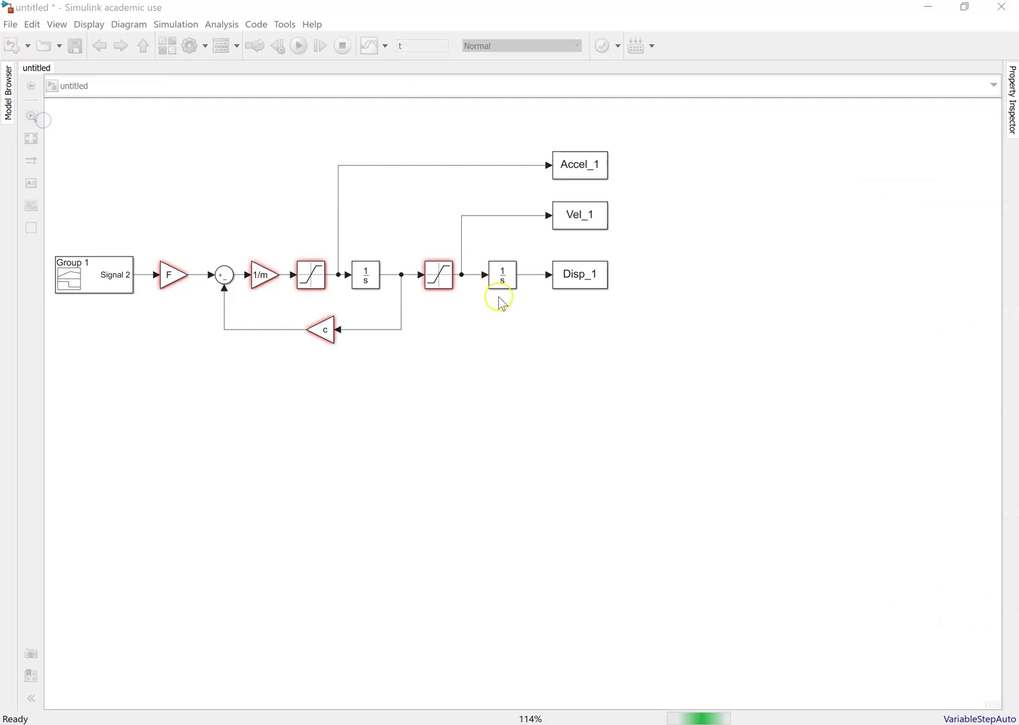
type("single_vehicle")
key("Return")
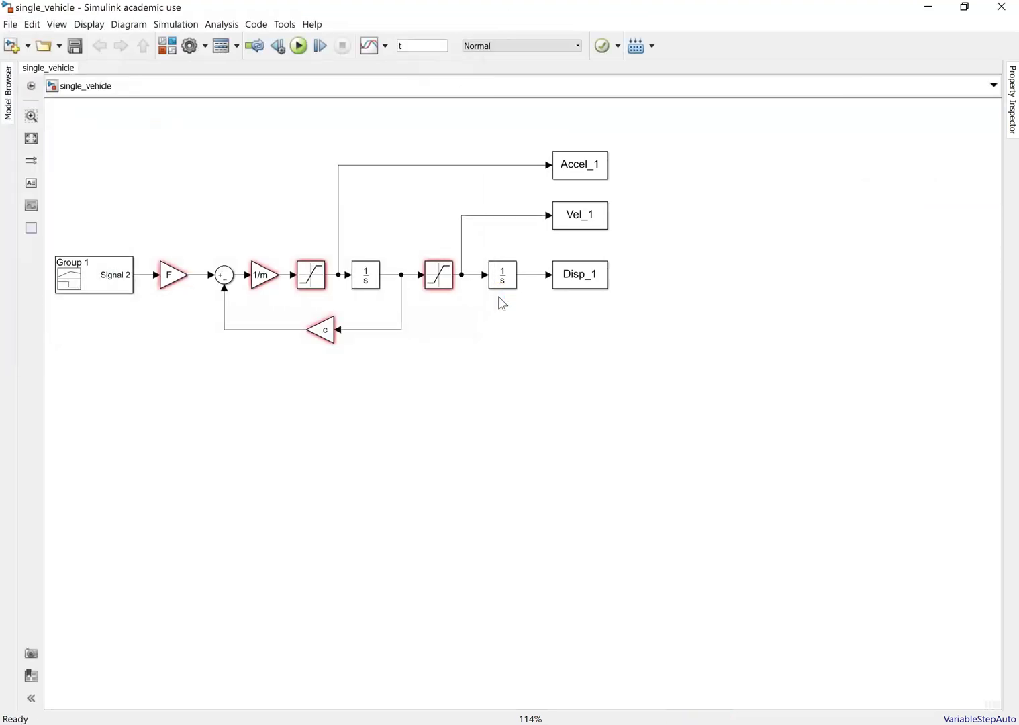
left_click(929, 8)
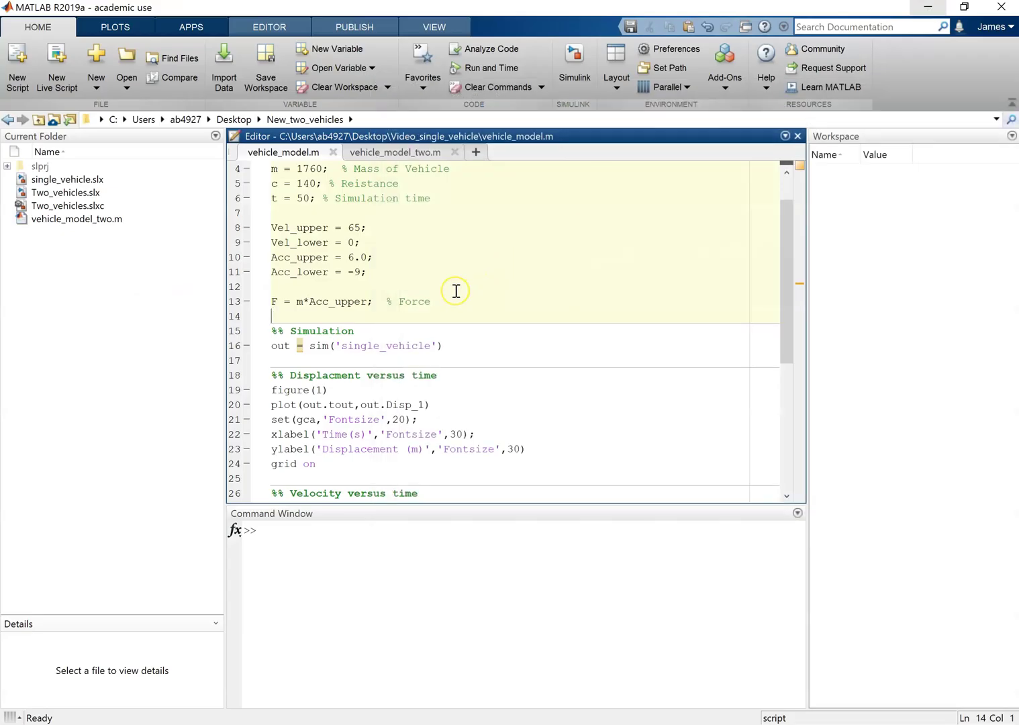
scroll(359, 394, "down", 2)
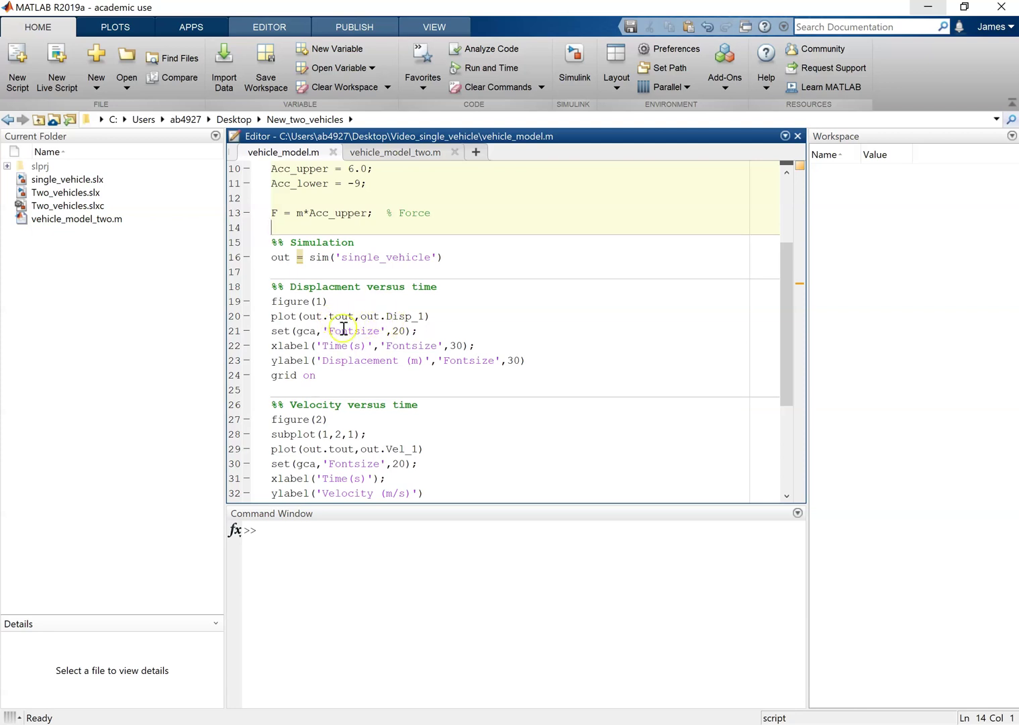
scroll(328, 388, "down", 2)
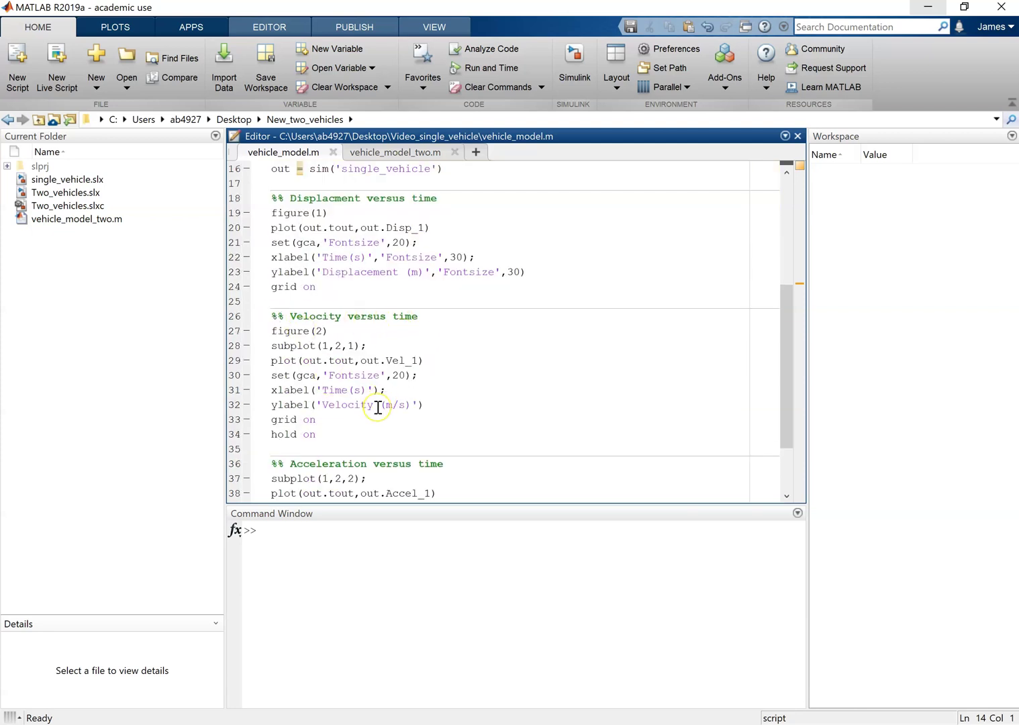
scroll(378, 408, "down", 1)
scroll(378, 407, "down", 1)
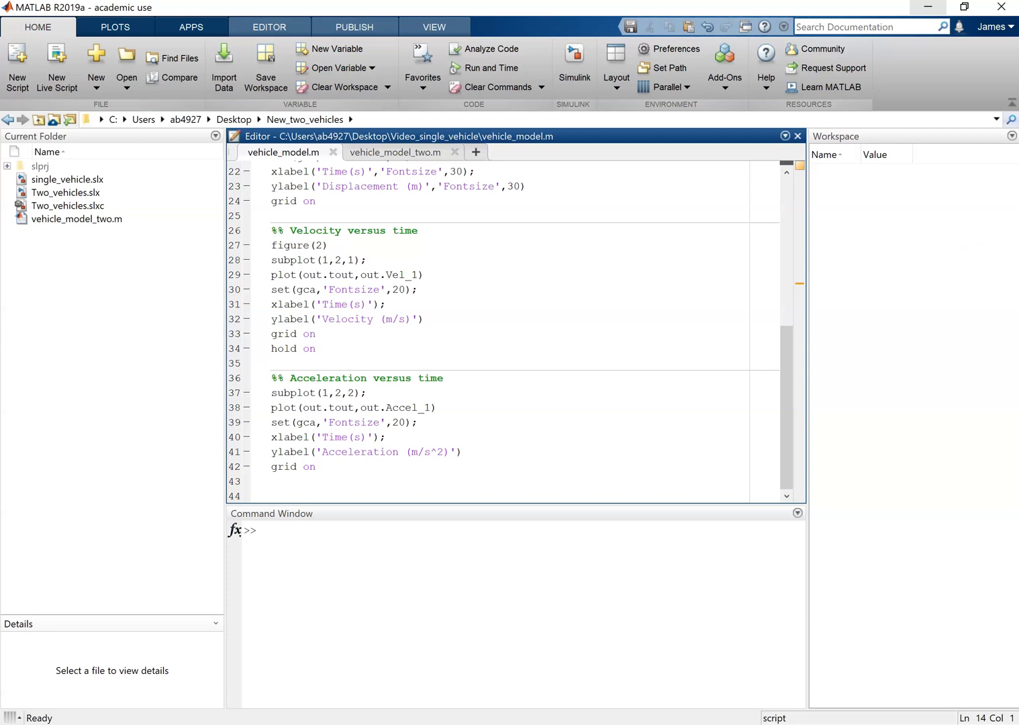
mouse_move(966, 456)
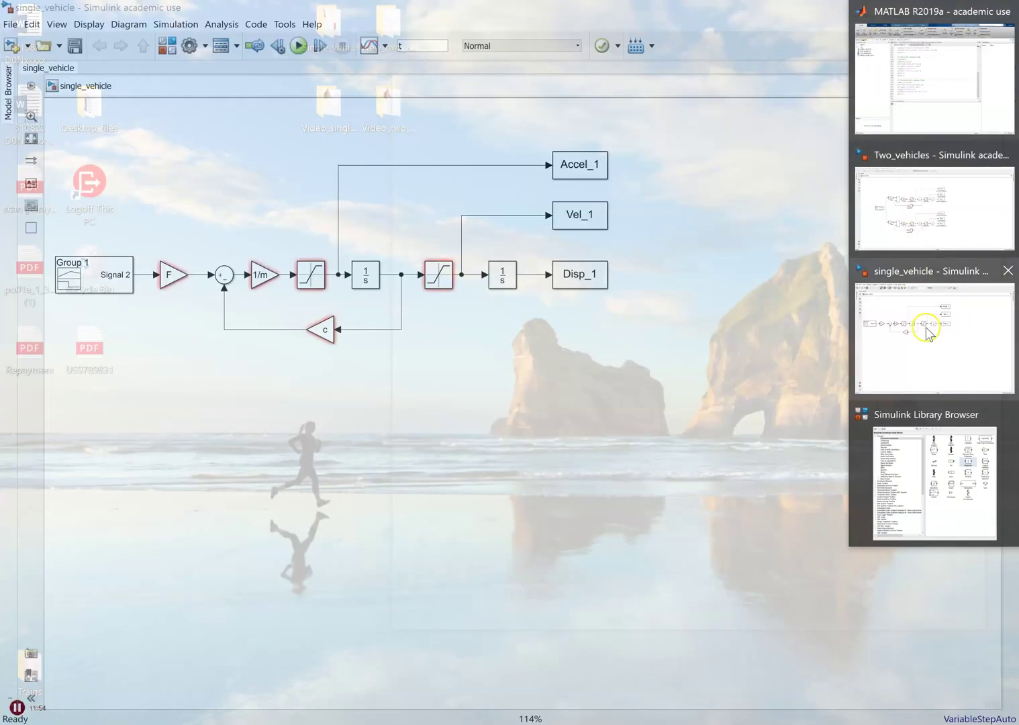
left_click(905, 331)
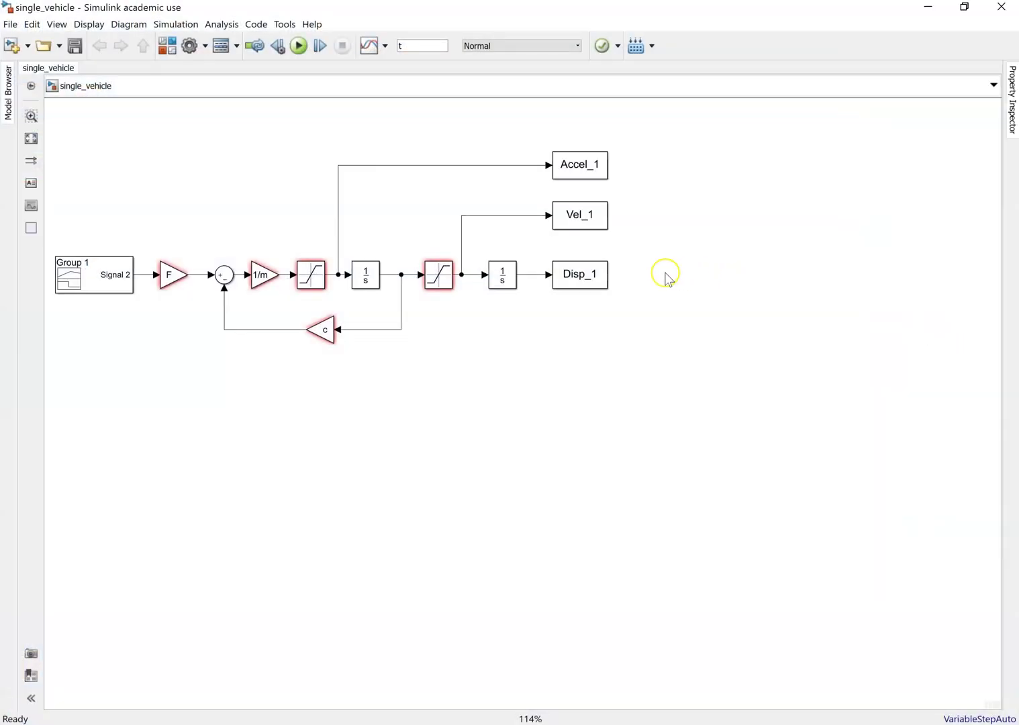
Set the Disp_1 and Vel_1 To Workspace blocks to save as Array, with 2-D signals as a 2-D array.
double_click(589, 281)
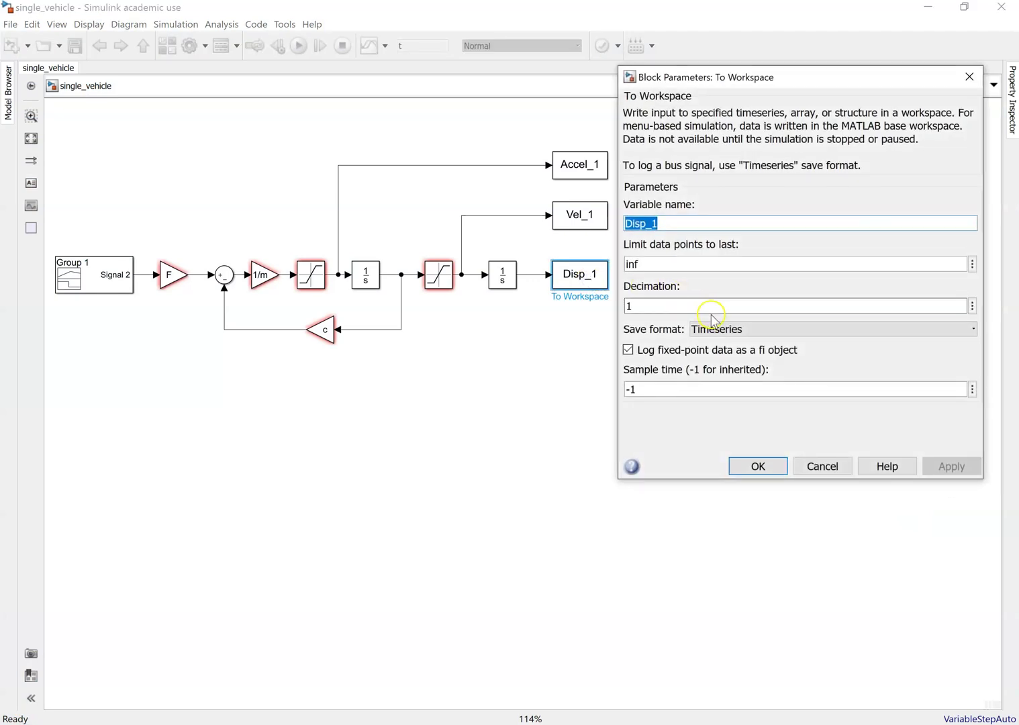
left_click(719, 329)
left_click(722, 369)
left_click(734, 351)
left_click(741, 365)
left_click(757, 461)
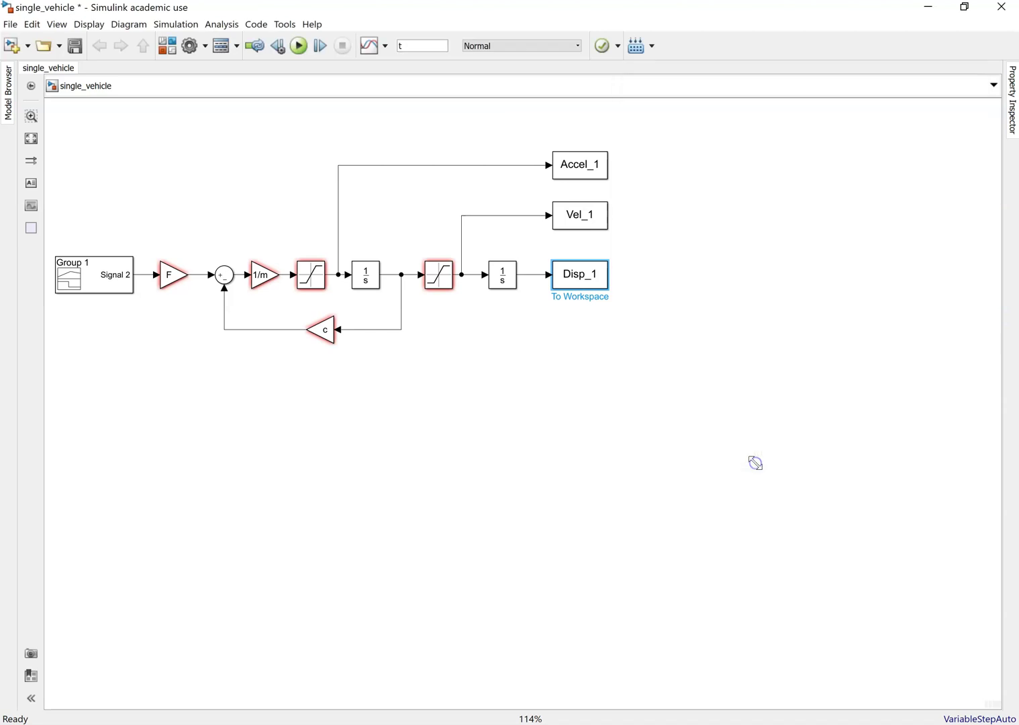
double_click(587, 223)
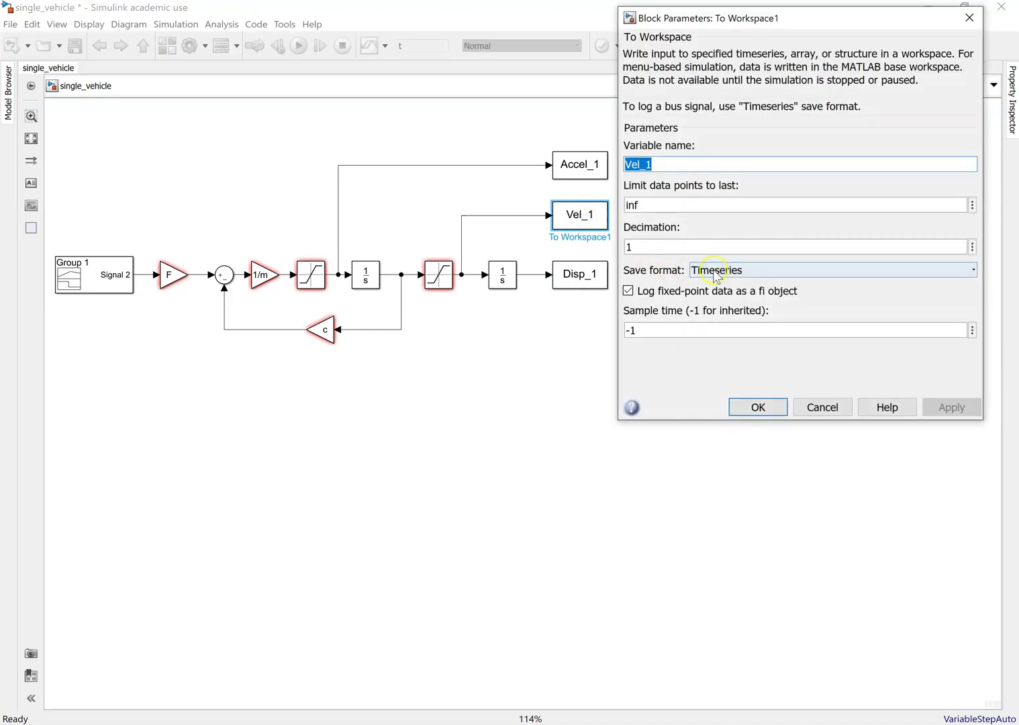
left_click(716, 271)
left_click(705, 311)
left_click(738, 293)
left_click(747, 307)
left_click(758, 402)
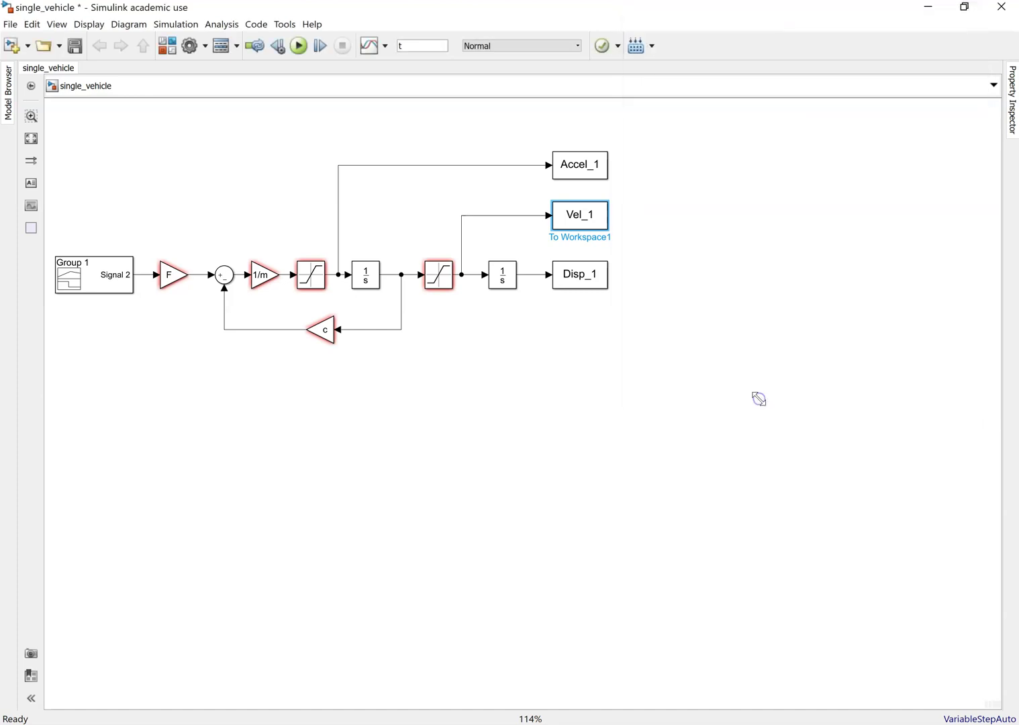
Give Accel_1 the same Array and 2-D array settings, then save the single_vehicle model.
double_click(577, 164)
left_click(712, 263)
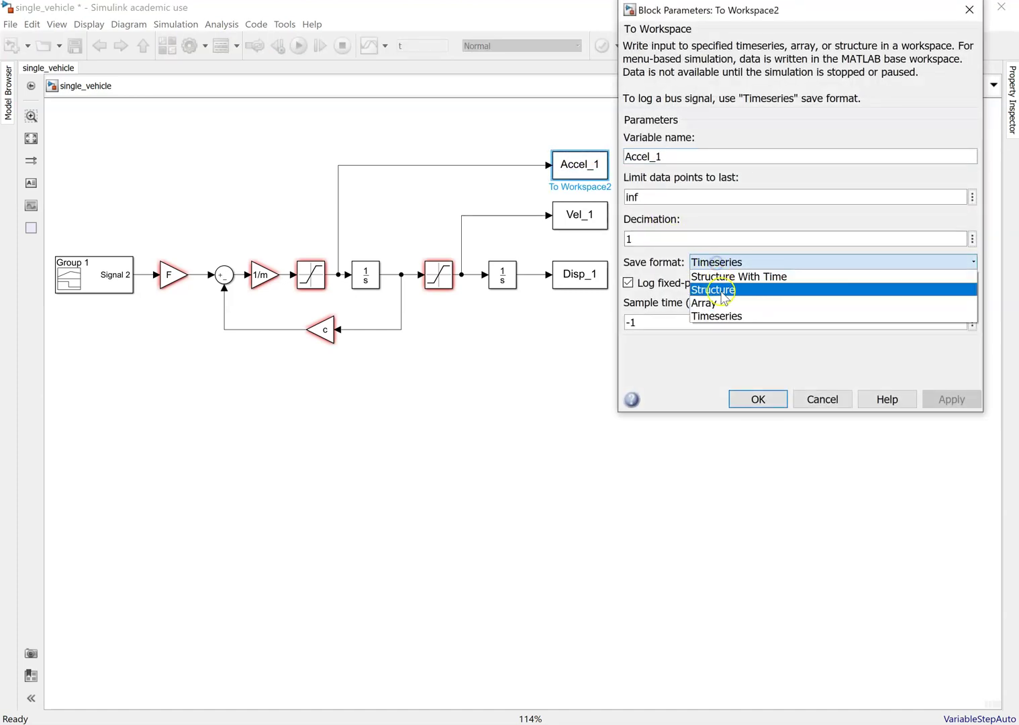
left_click(721, 302)
left_click(736, 289)
left_click(746, 307)
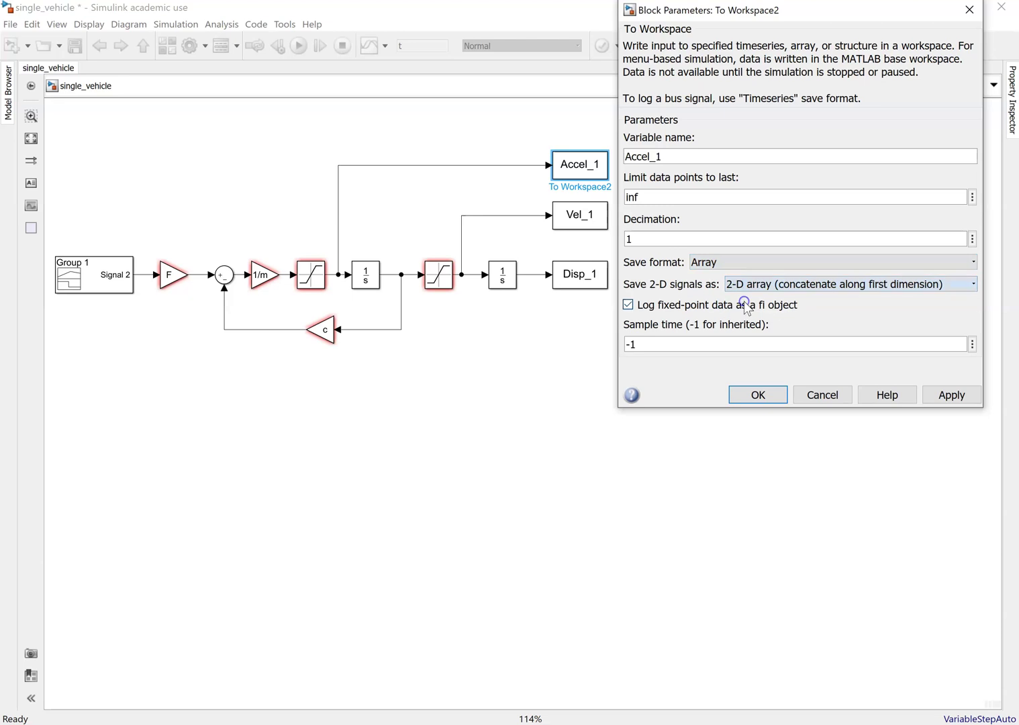
left_click(756, 393)
left_click(401, 305)
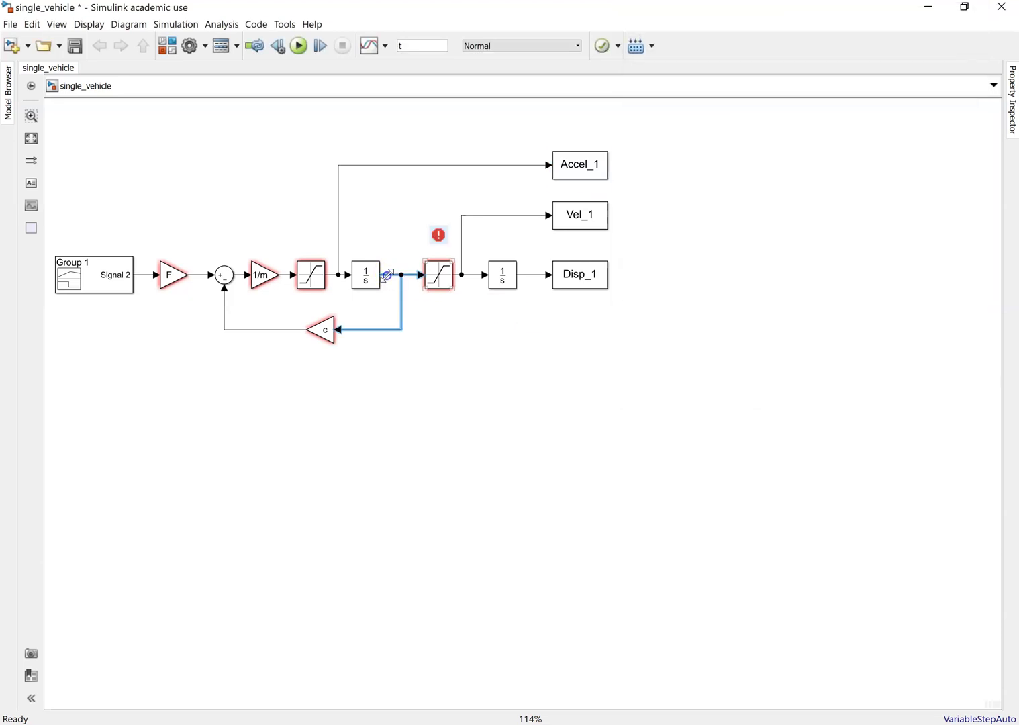
left_click(75, 46)
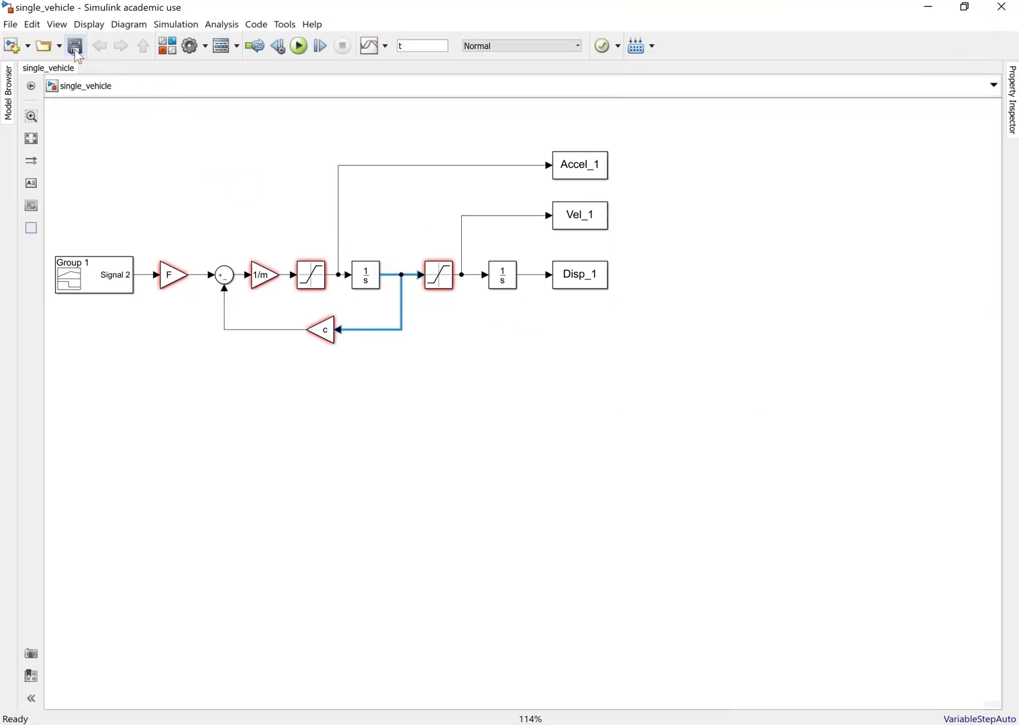
left_click(541, 426)
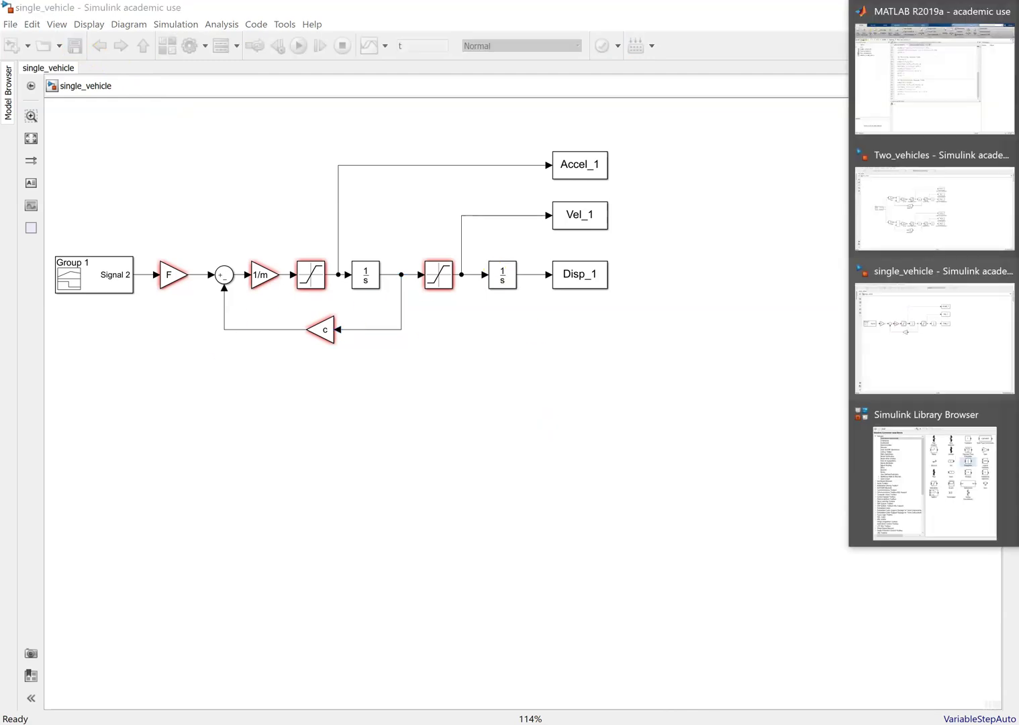
left_click(933, 102)
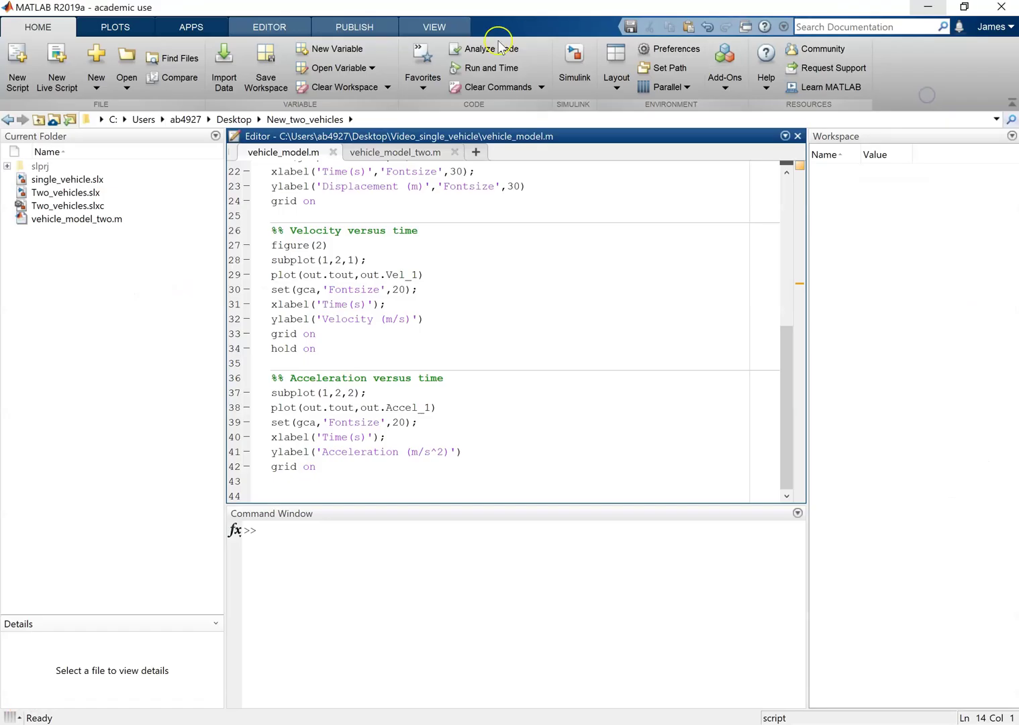
Run vehicle_model.m, changing the current folder to the script's folder when prompted.
left_click(269, 26)
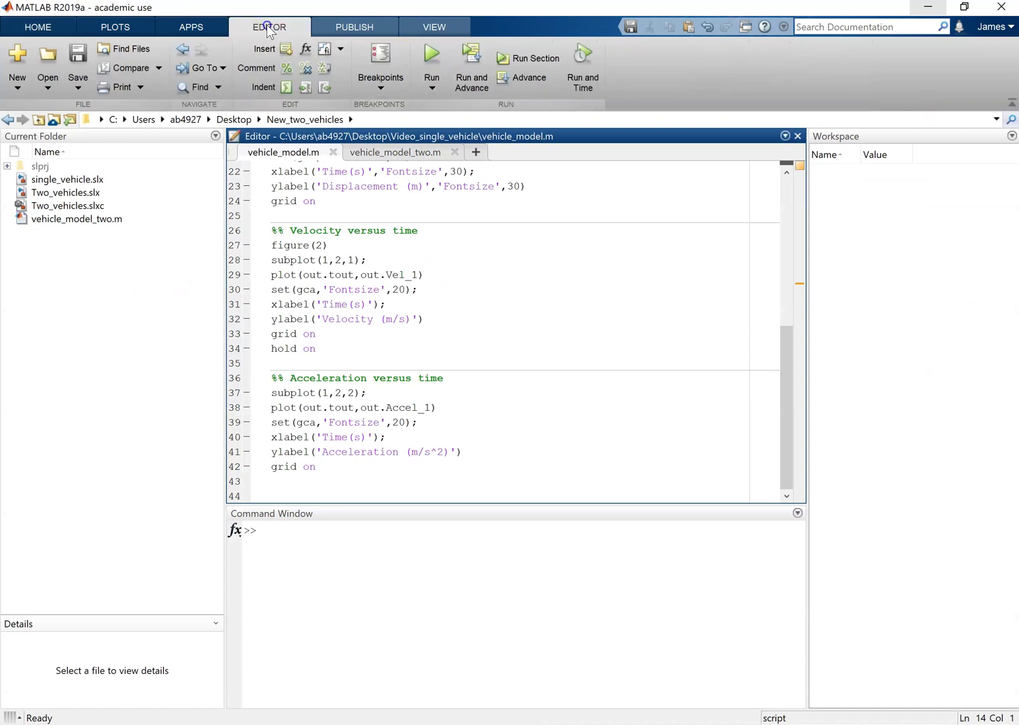
left_click(431, 56)
left_click(436, 403)
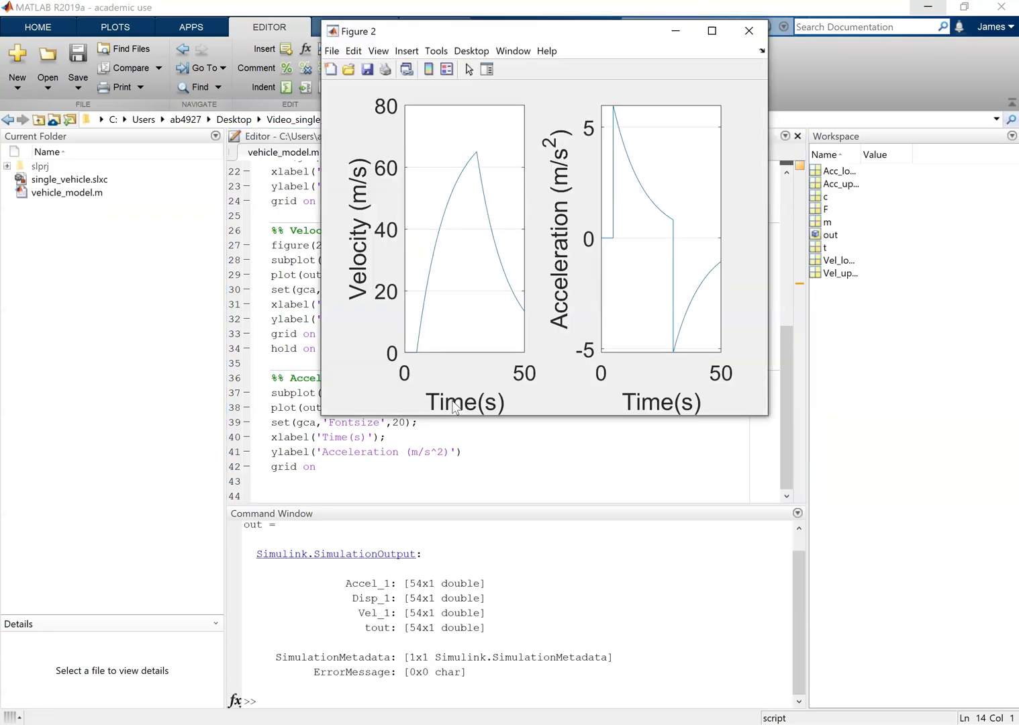
Separate the result figures and maximize the Figure 1 displacement plot.
left_click_drag(609, 40, 598, 209)
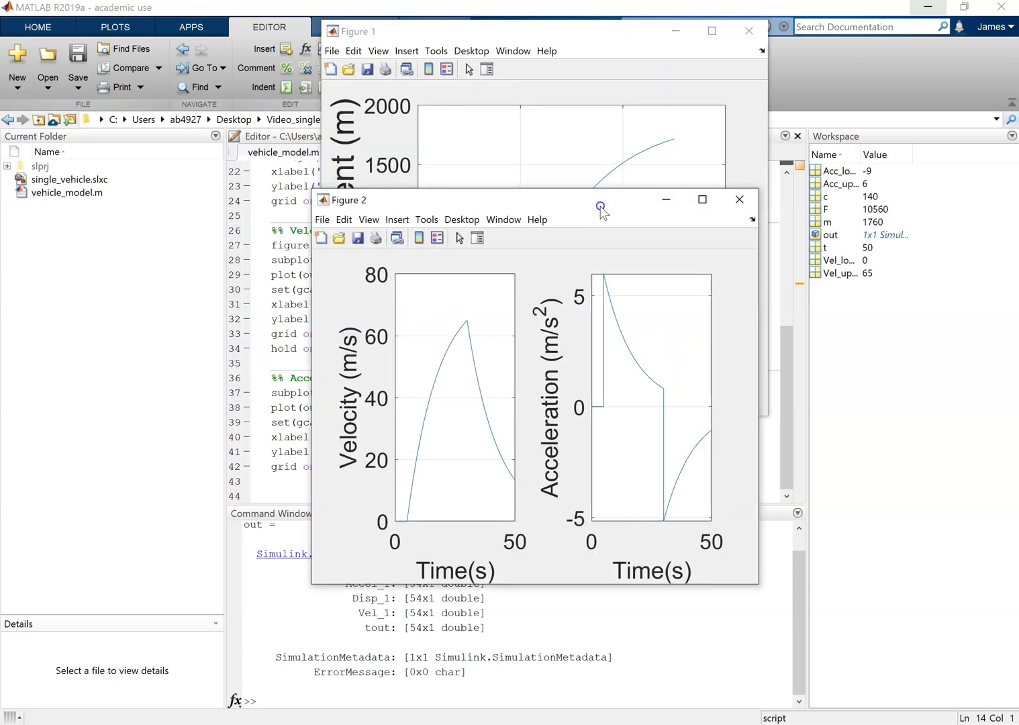
left_click_drag(633, 36, 544, 134)
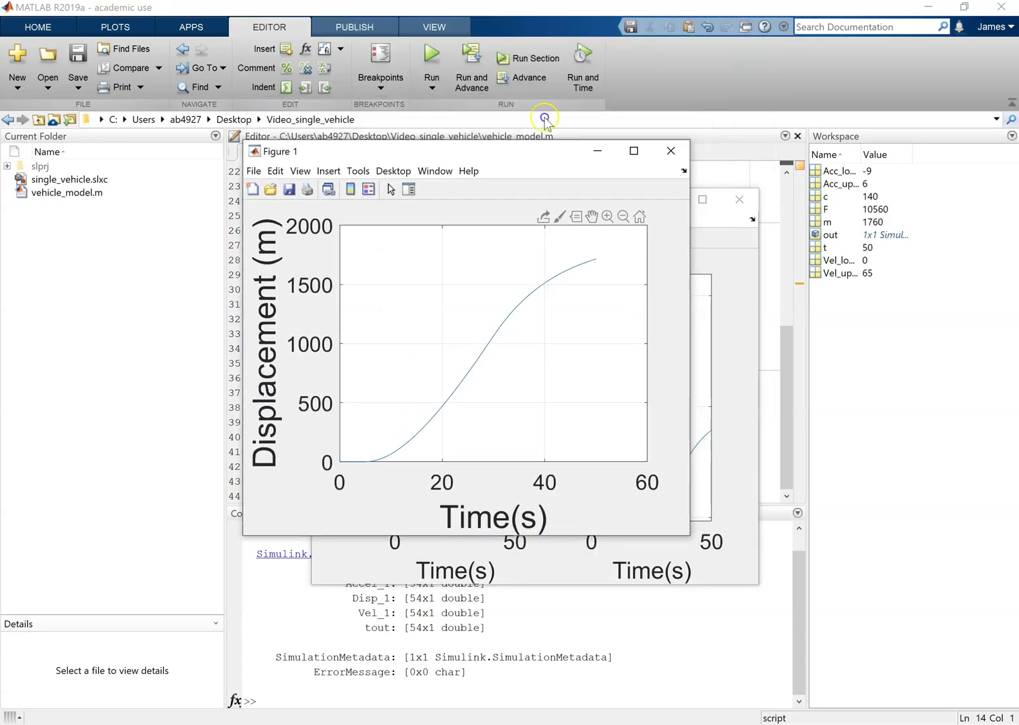
double_click(544, 145)
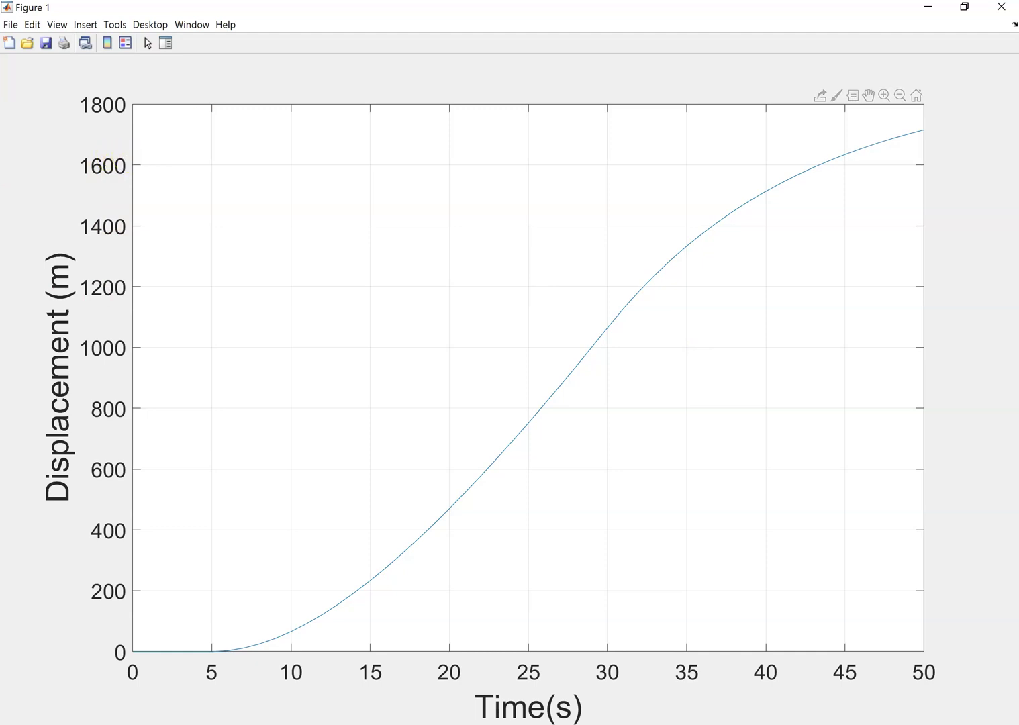
Close the displacement figure, then add data tips for the 64.9736 m/s velocity peak and the 30 s acceleration.
left_click(996, 16)
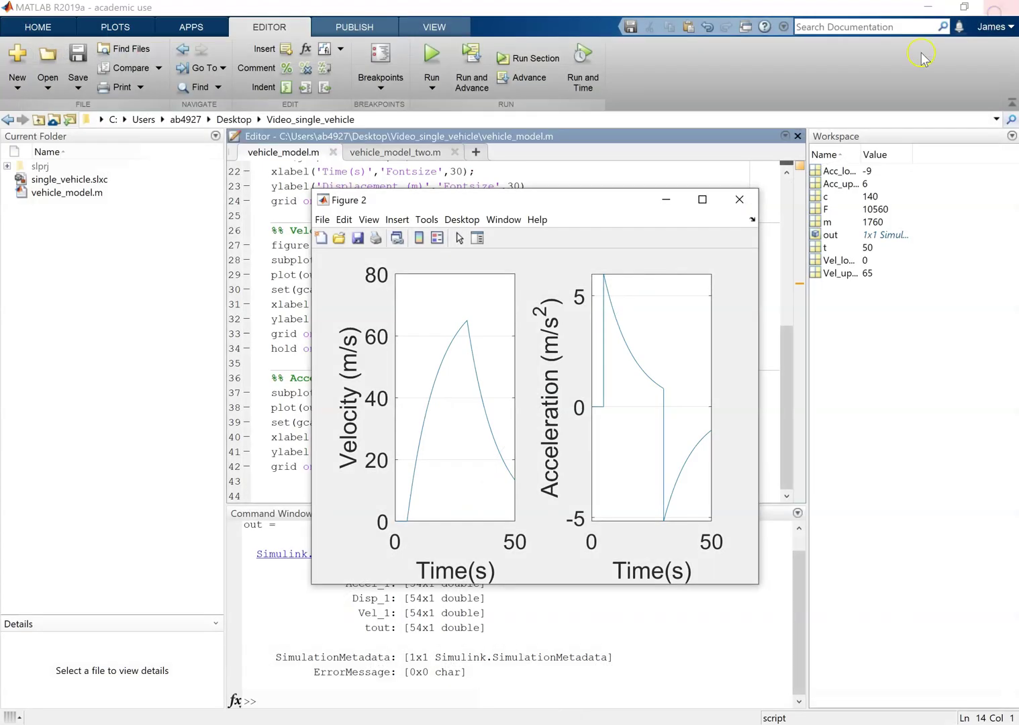
left_click(694, 204)
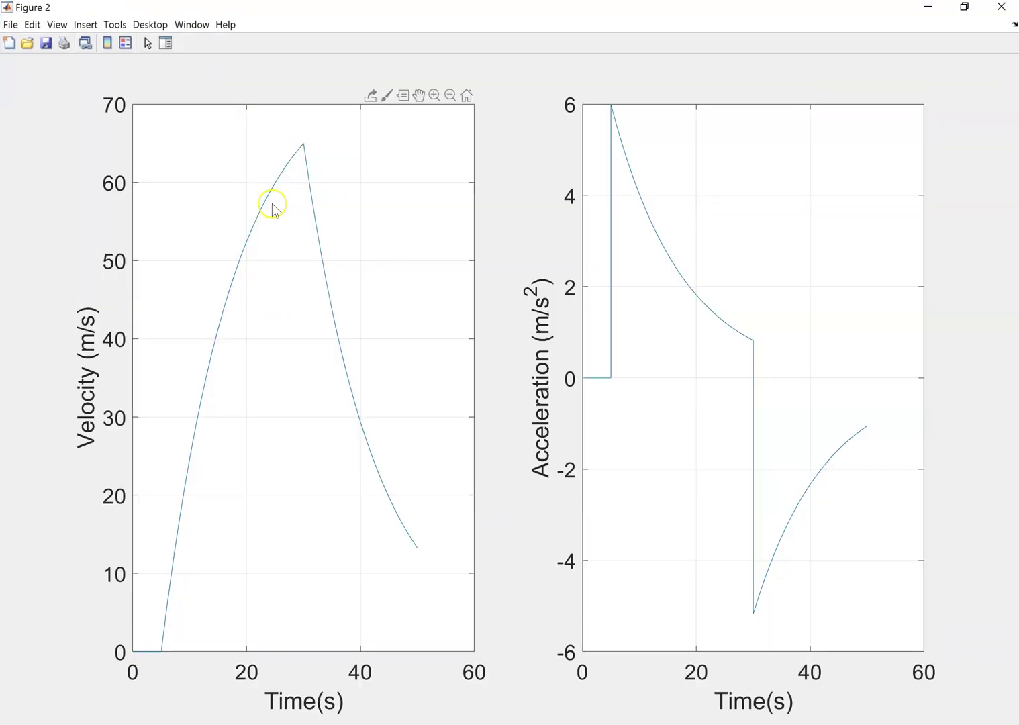
left_click(304, 146)
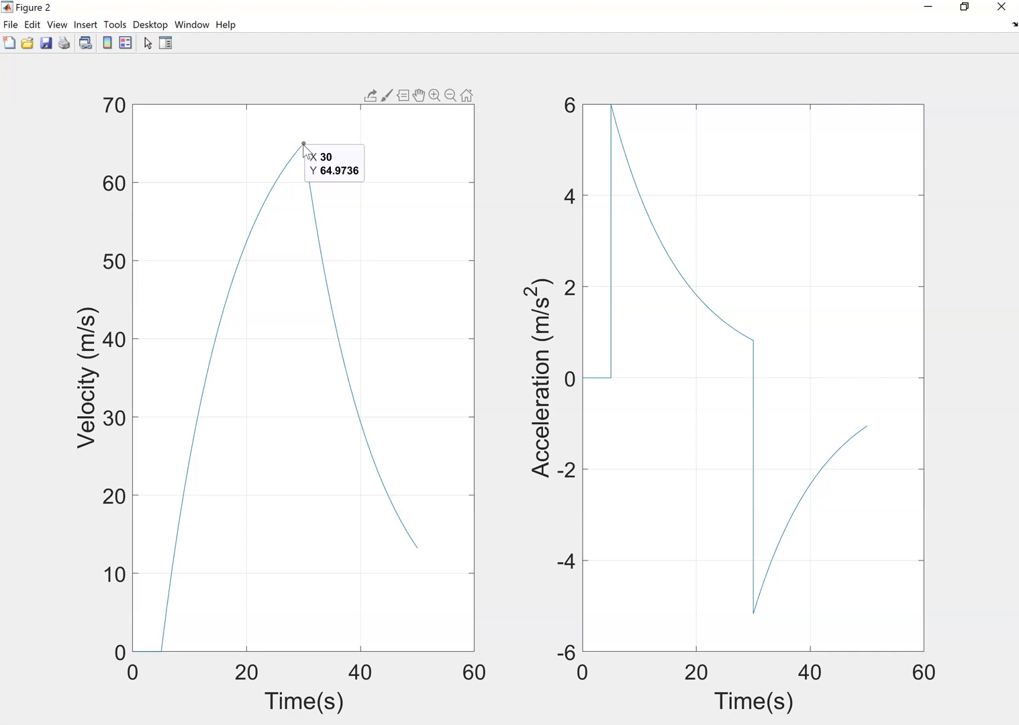
left_click(304, 149)
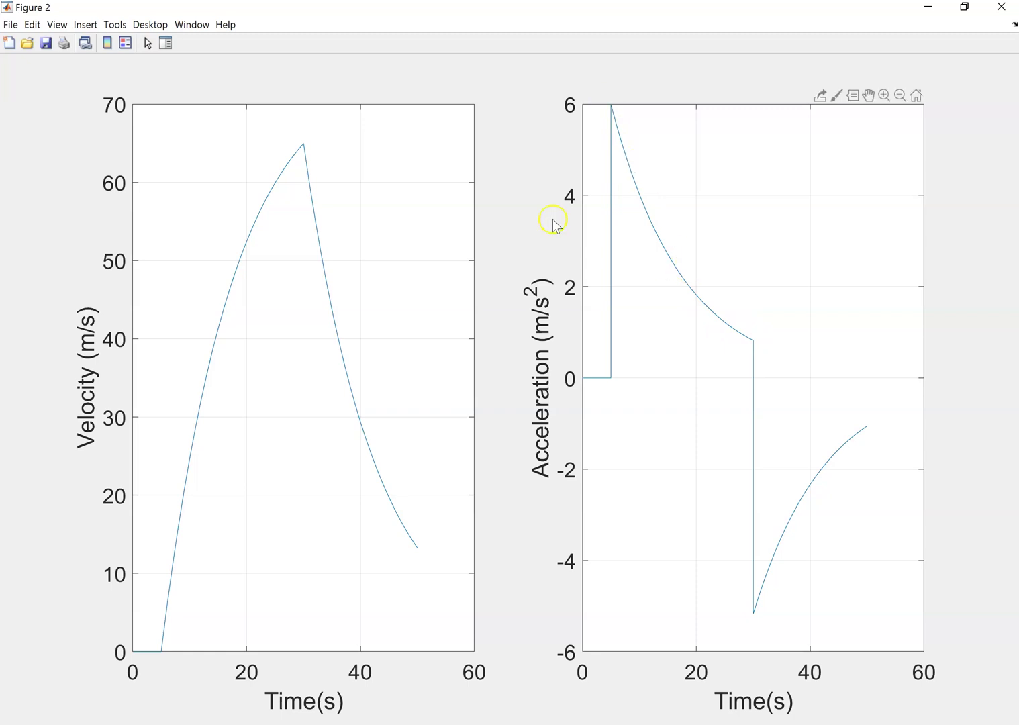
left_click(304, 145)
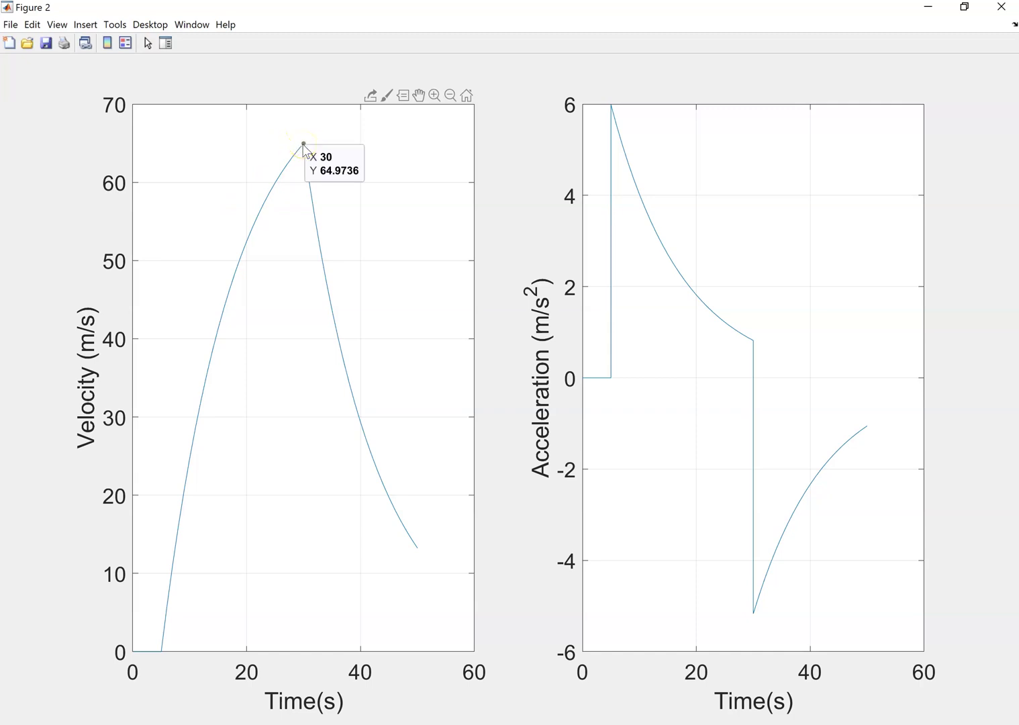
left_click(298, 147)
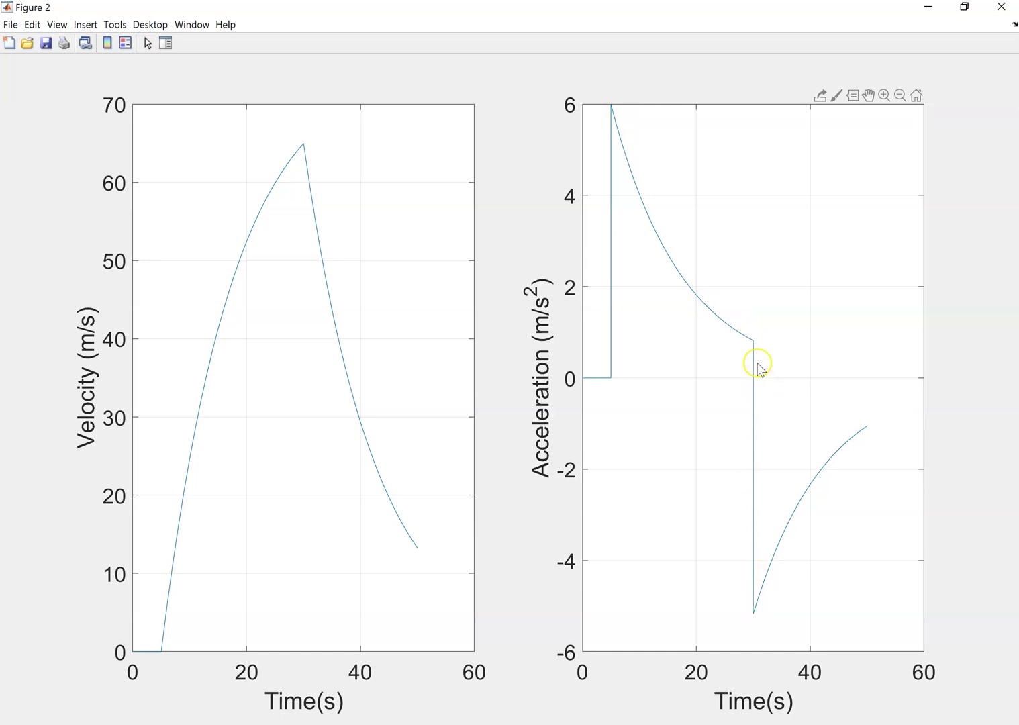
left_click(754, 343)
Close the velocity/acceleration figure and minimize MATLAB to reveal the single_vehicle model.
left_click(1002, 8)
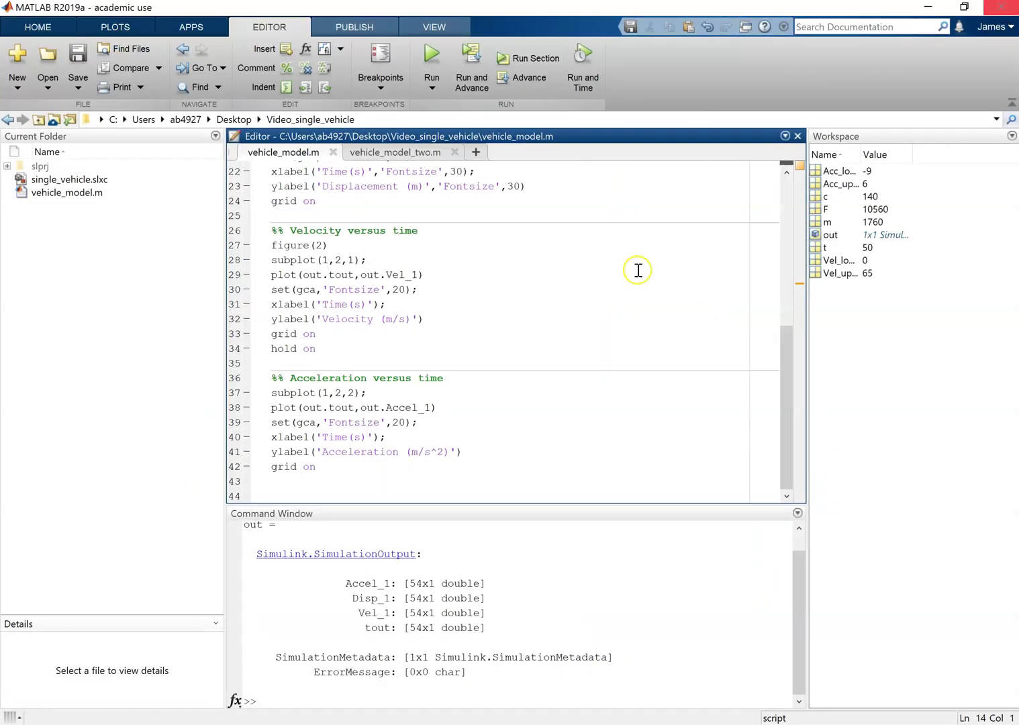
scroll(594, 329, "up", 7)
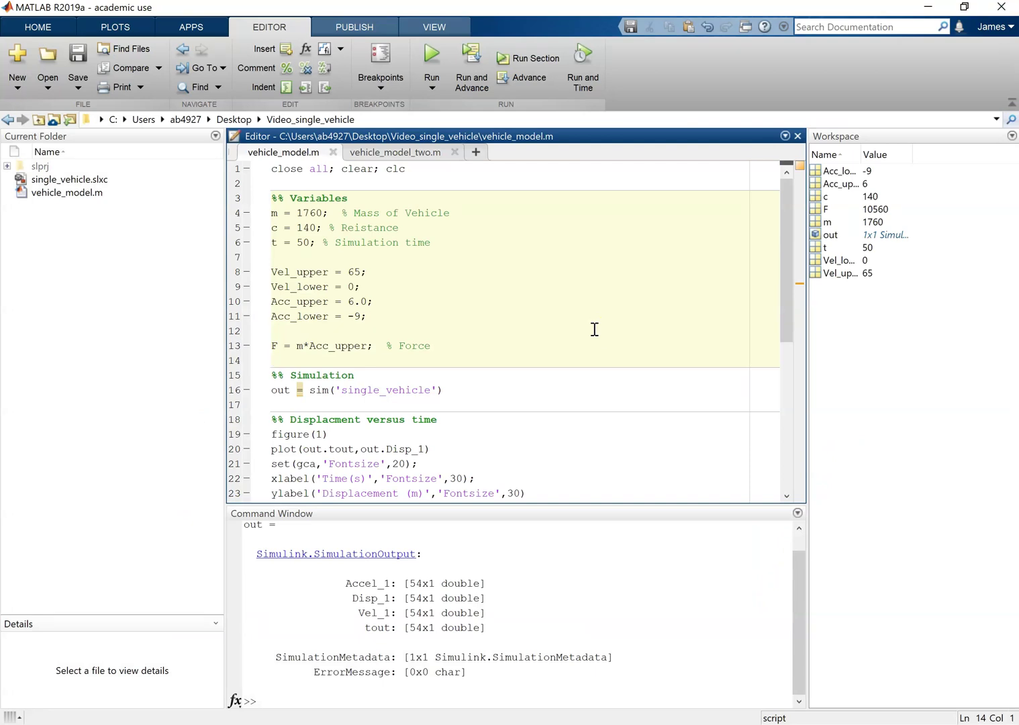
left_click(928, 6)
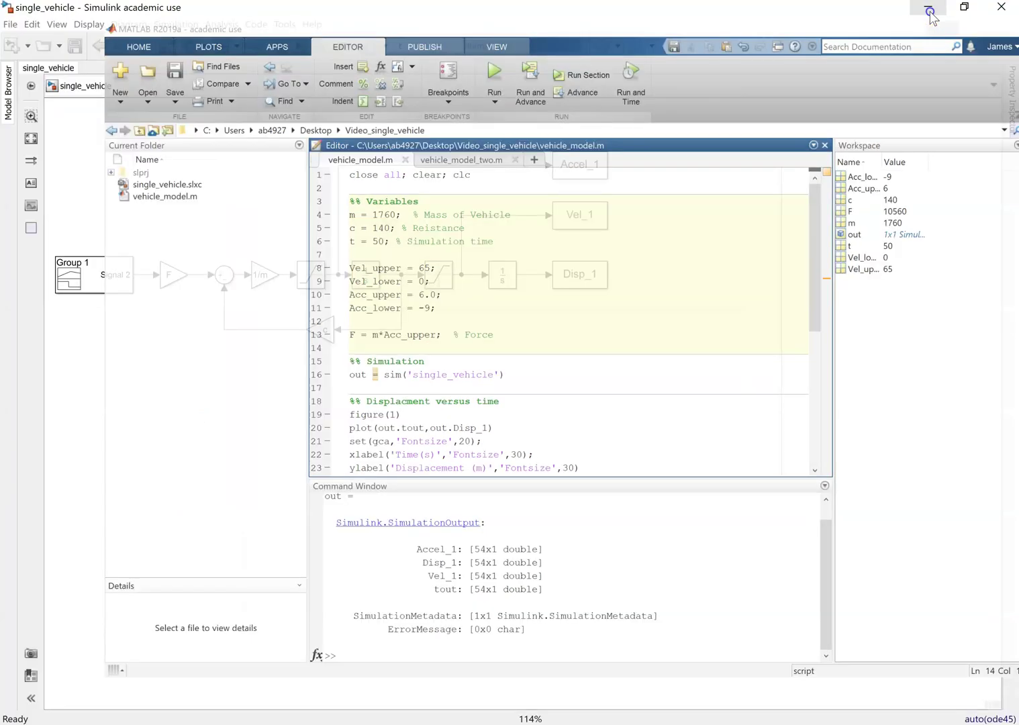
Copy the whole vehicle block chain and place the pasted copy below the original.
left_click_drag(743, 425, 88, 180)
left_click(530, 470)
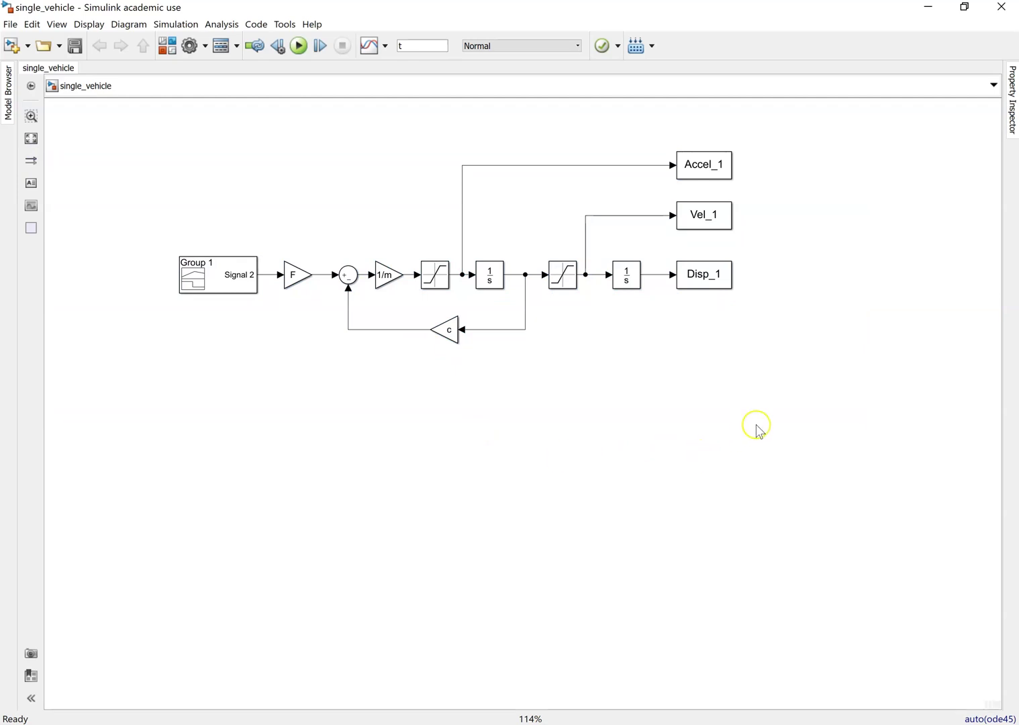
left_click_drag(804, 432, 273, 145)
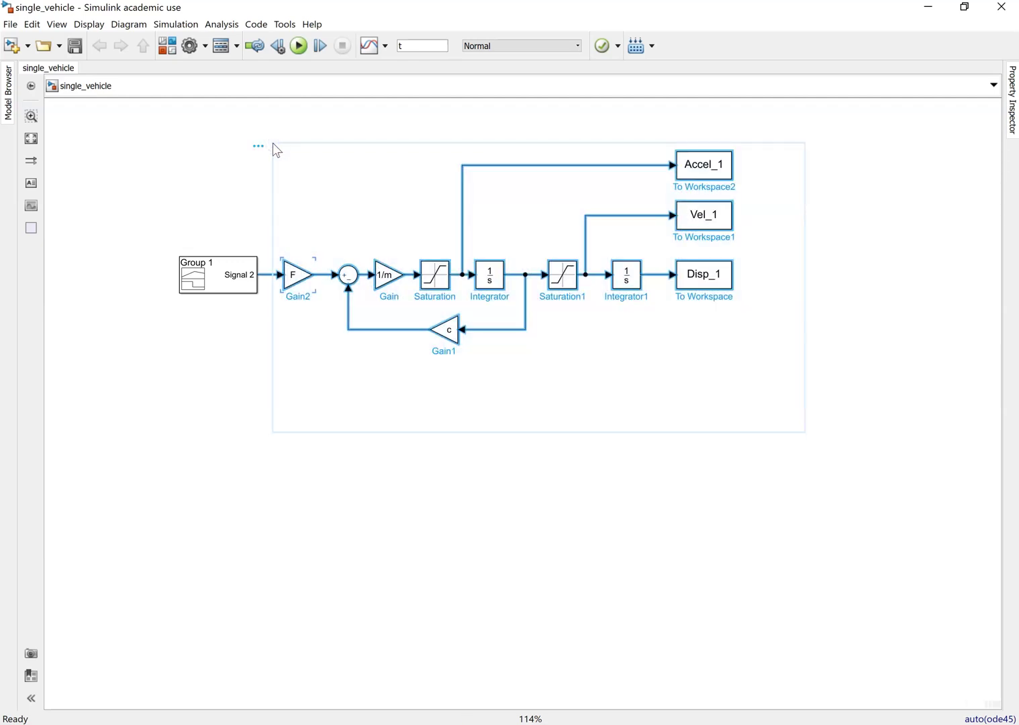
left_click(376, 463)
key("ctrl+v")
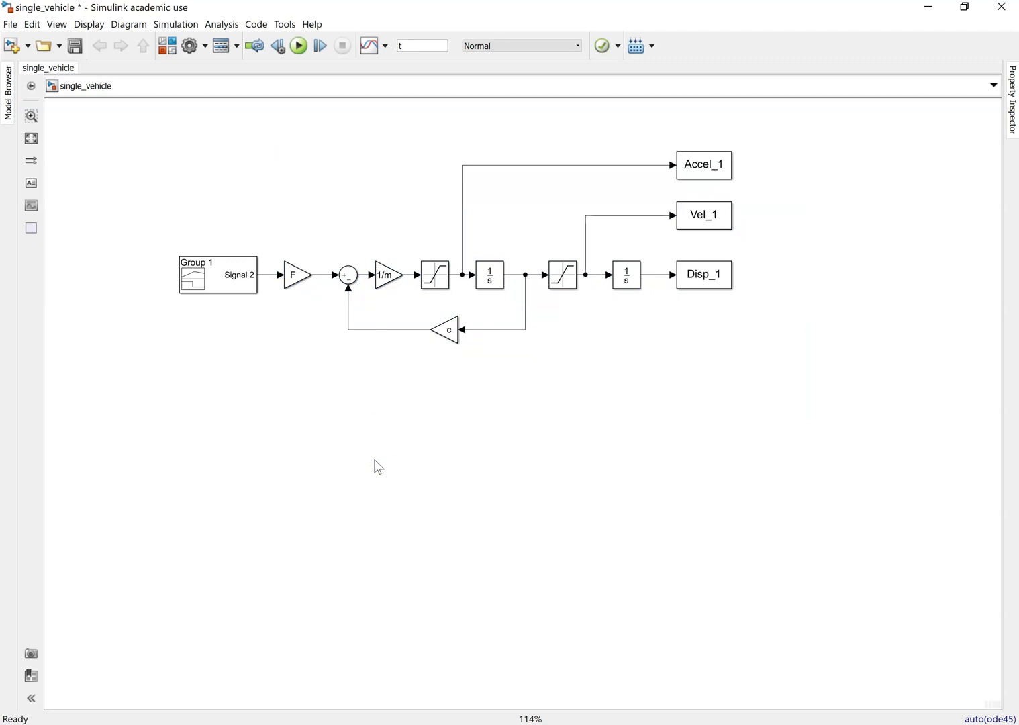
left_click_drag(812, 471, 703, 383)
left_click(802, 389)
Open the lower Accel_ block's parameters and cancel without changes.
left_click(723, 385)
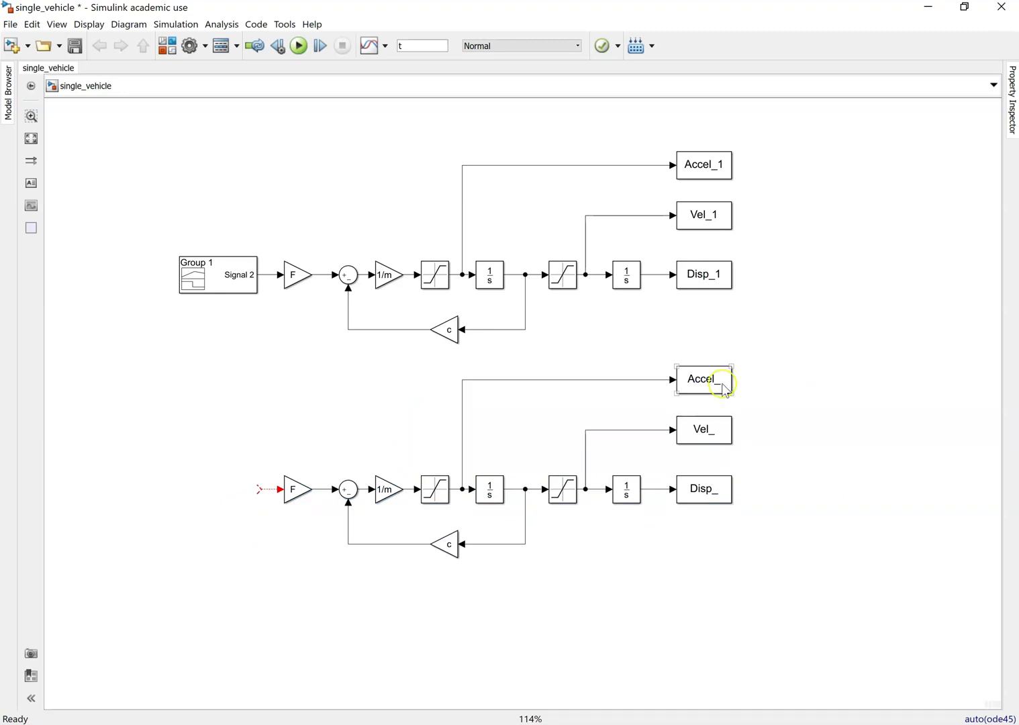
double_click(714, 388)
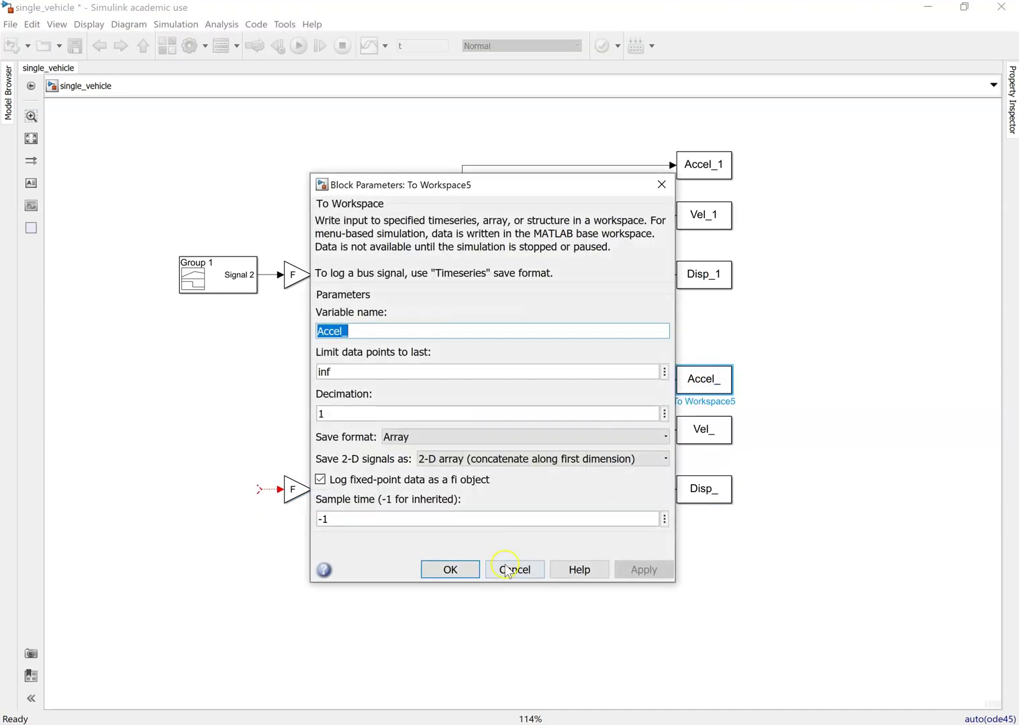
left_click(508, 570)
left_click(10, 24)
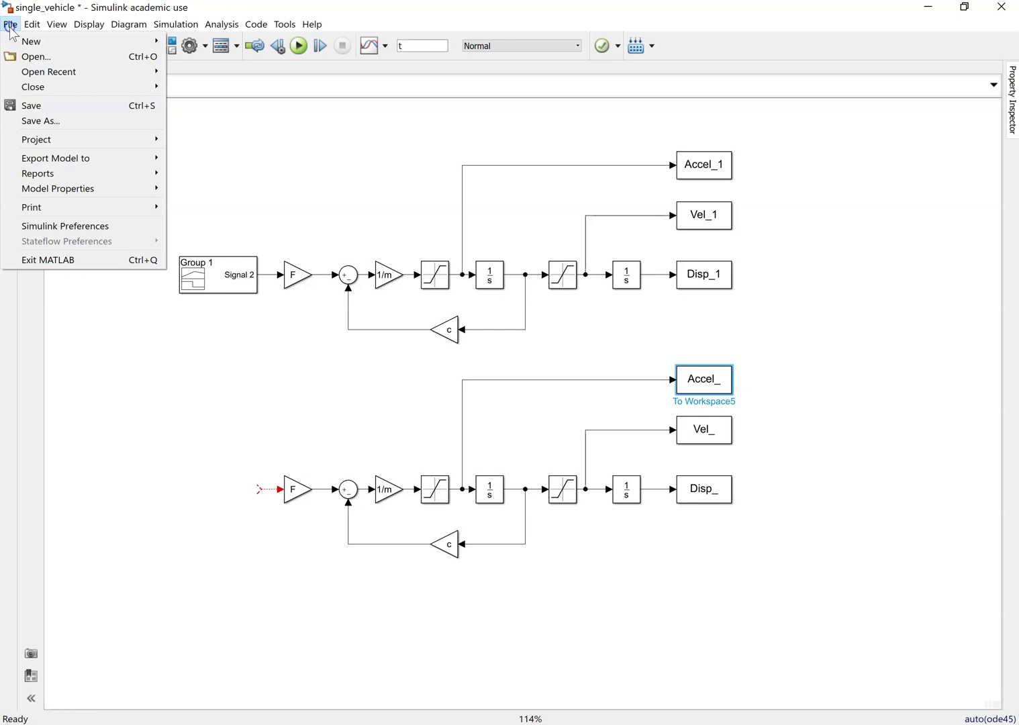
Point Save As at the Desktop's Video_two_vehicles folder, then switch back to the MATLAB editor.
left_click(53, 103)
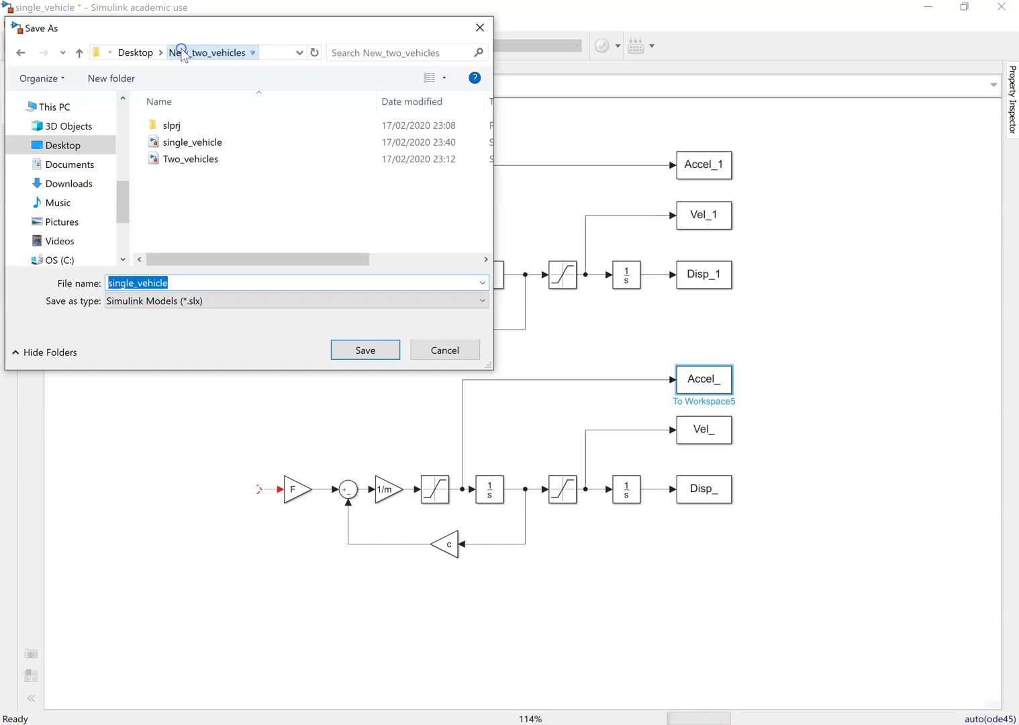
left_click(61, 146)
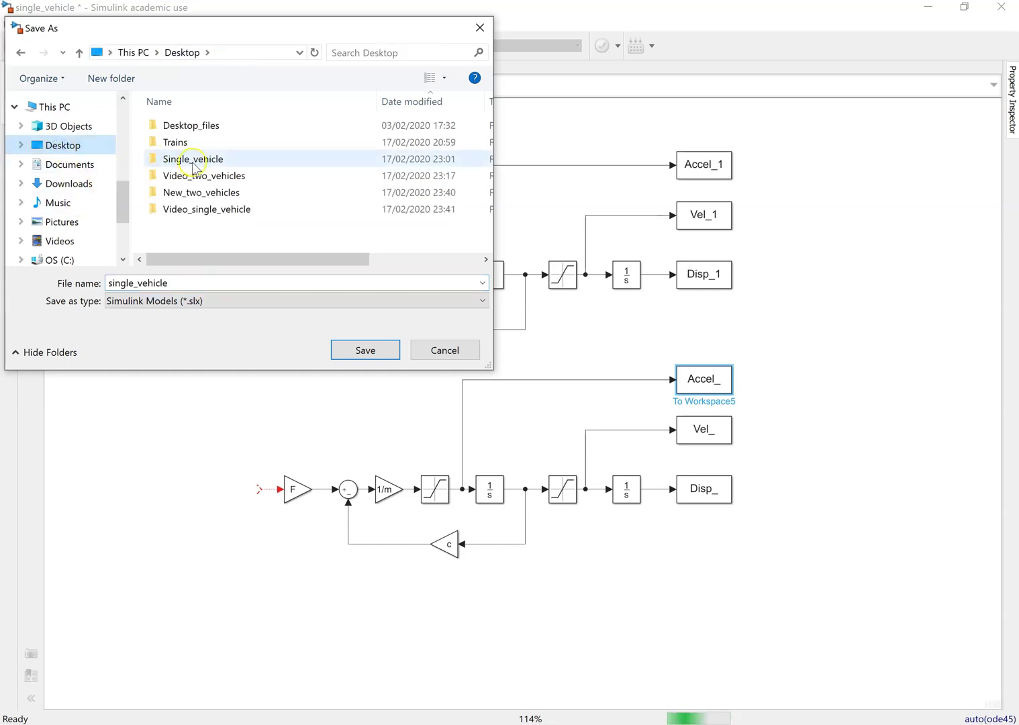
double_click(220, 178)
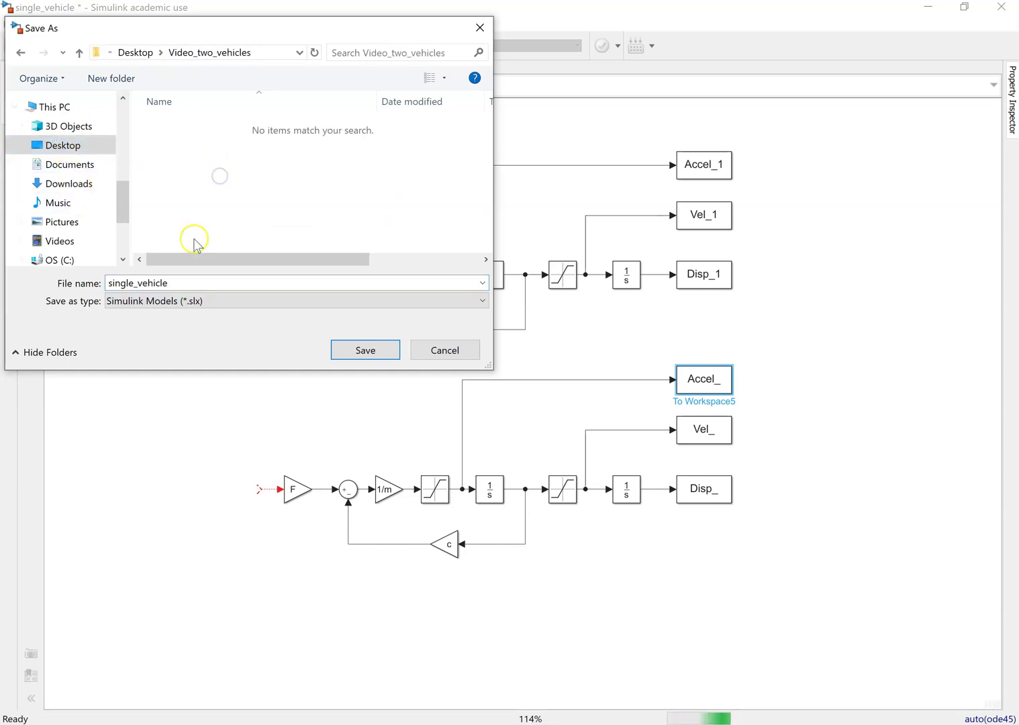
double_click(135, 285)
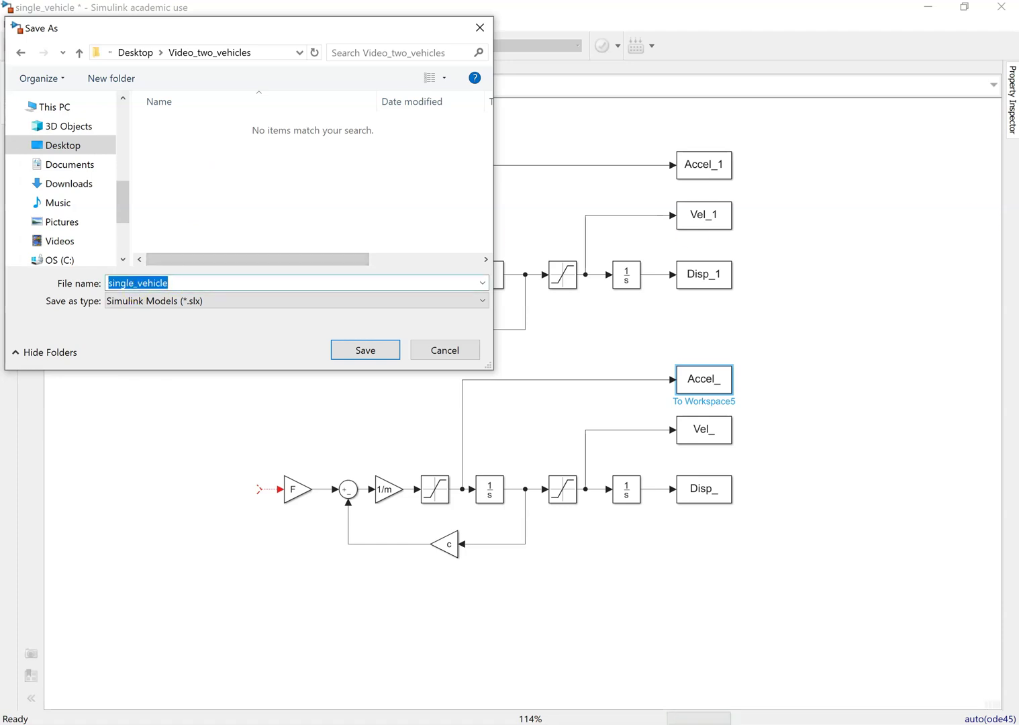
left_click(1017, 216)
left_click(930, 100)
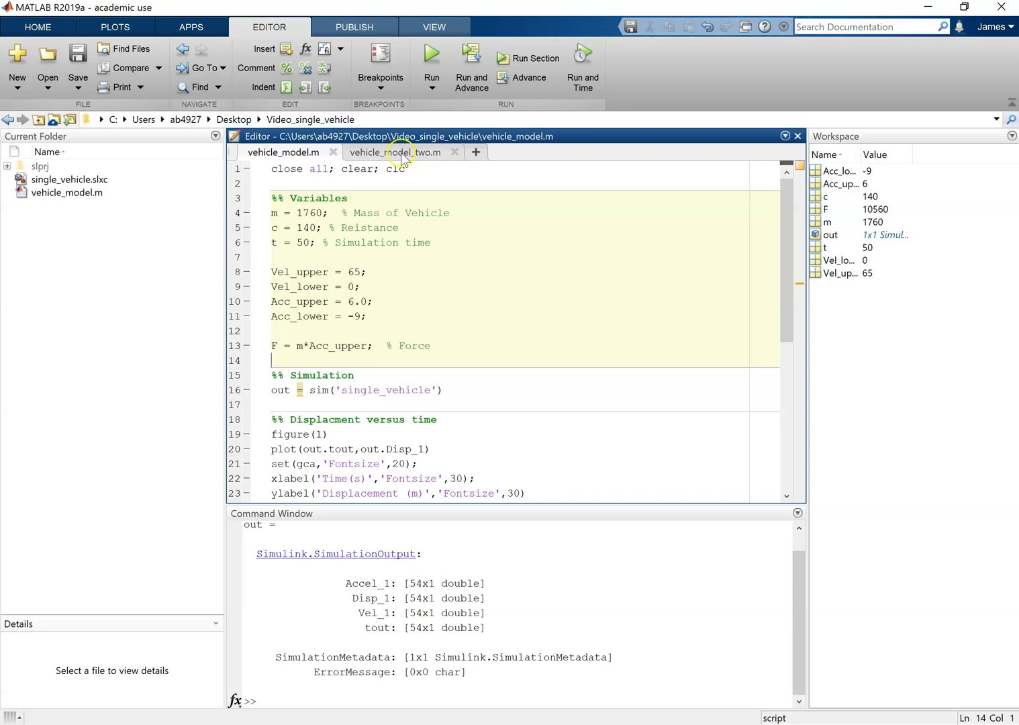
Cancel the pending Save As dialog and open vehicle_model_two.m in the MATLAB editor.
mouse_move(1017, 216)
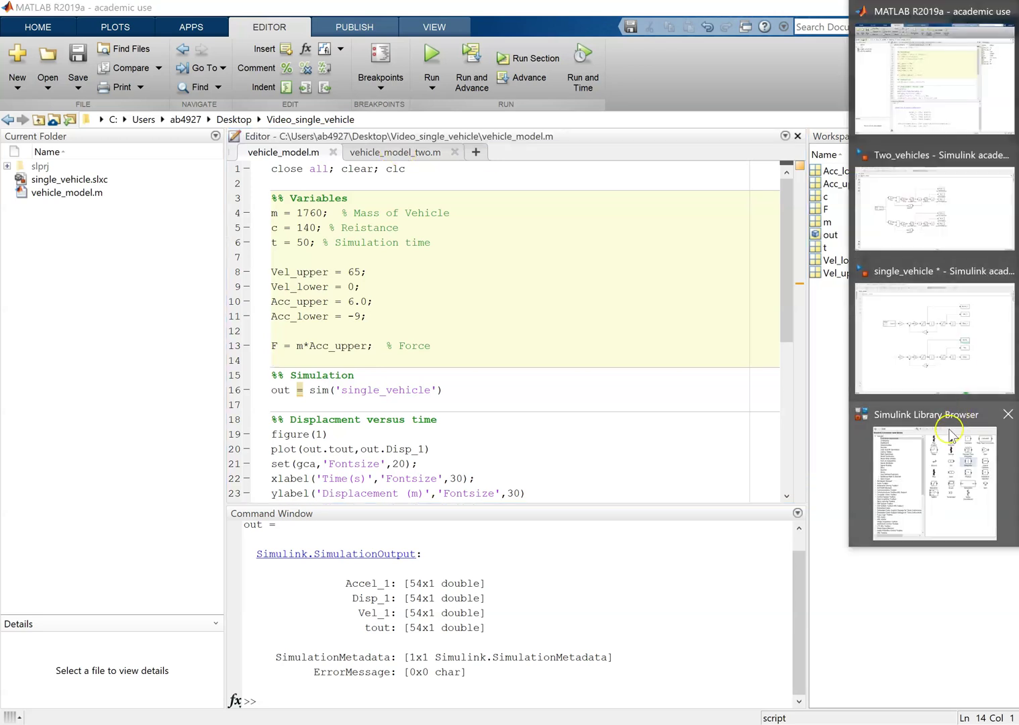
left_click(941, 334)
left_click(440, 339)
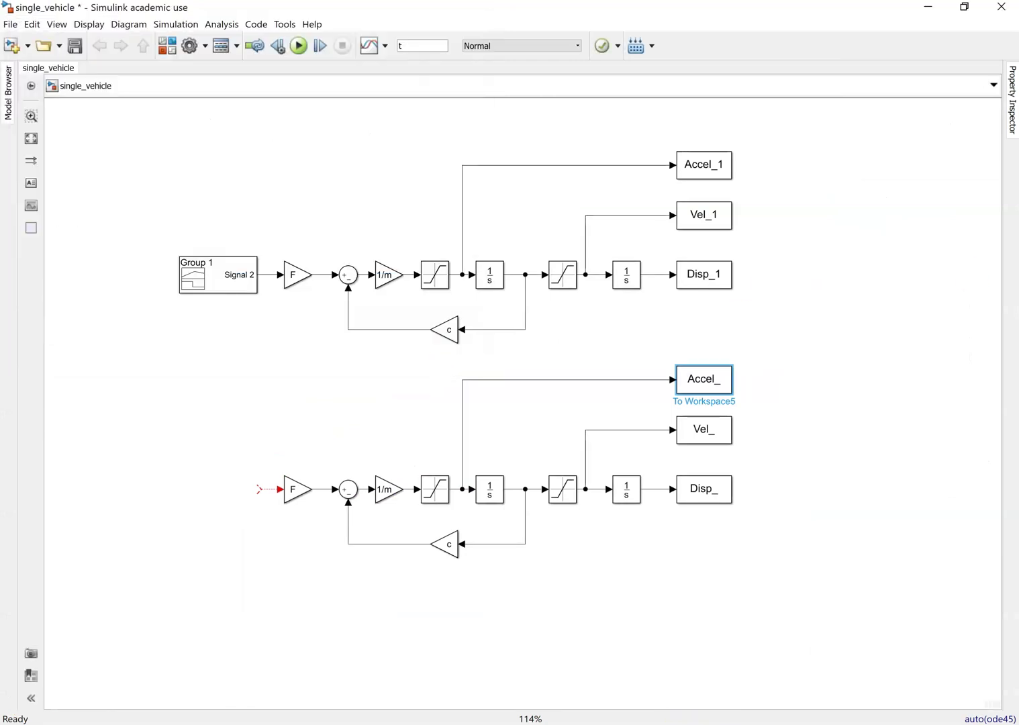
mouse_move(965, 396)
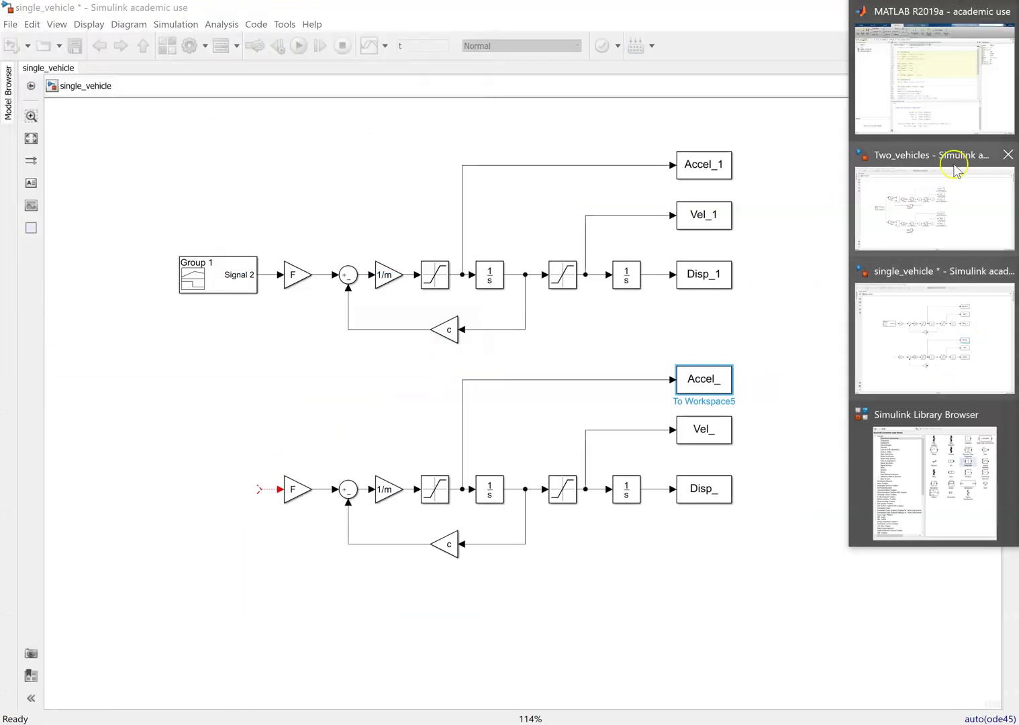
left_click(935, 98)
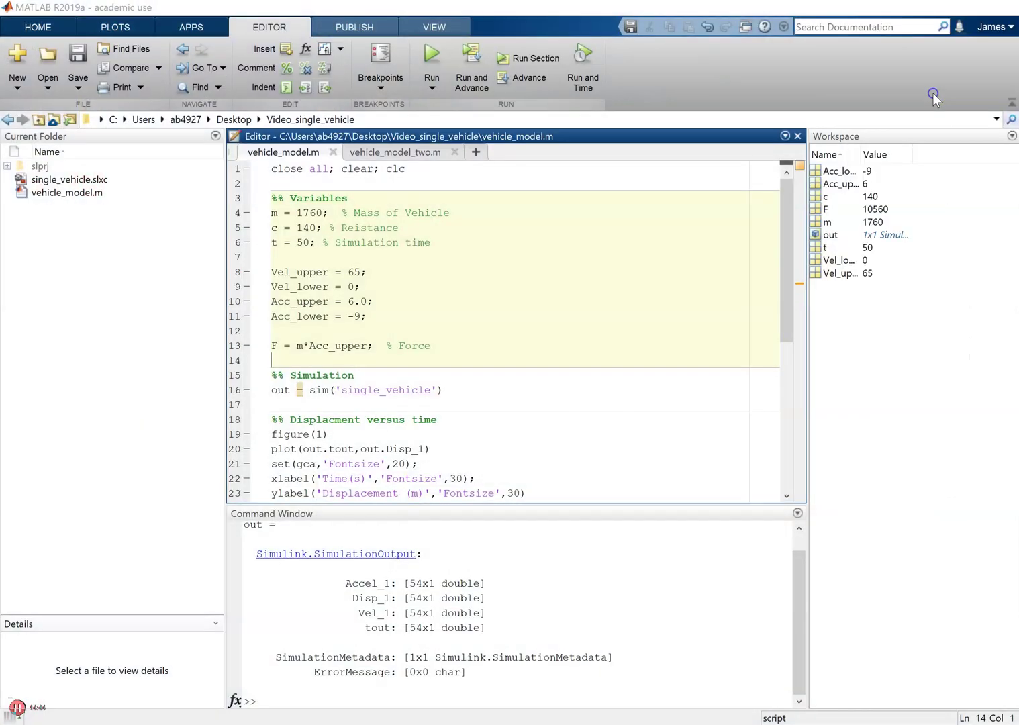
left_click(386, 153)
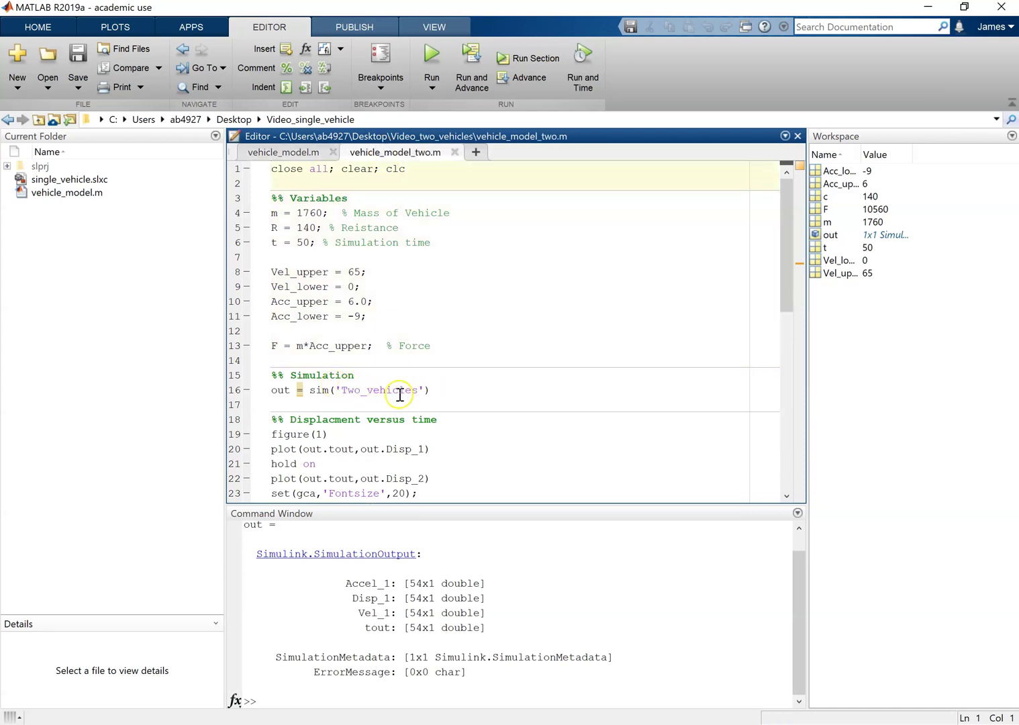
Rename variable R to c on line 5, save the script, and minimize MATLAB.
left_click_drag(418, 392, 343, 391)
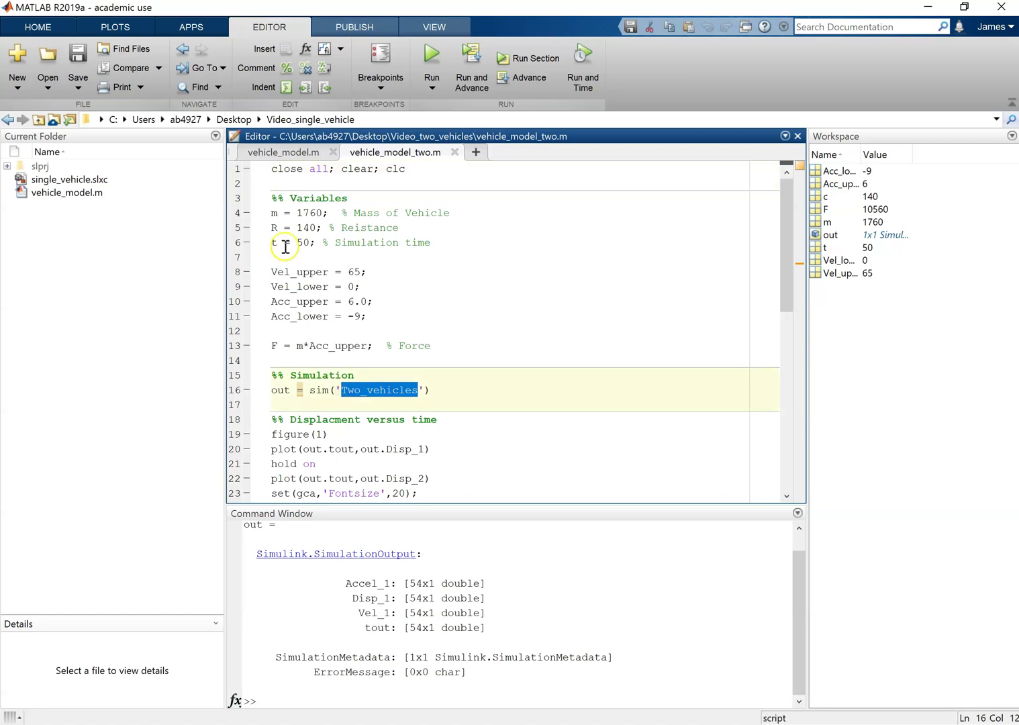
double_click(274, 228)
type("c")
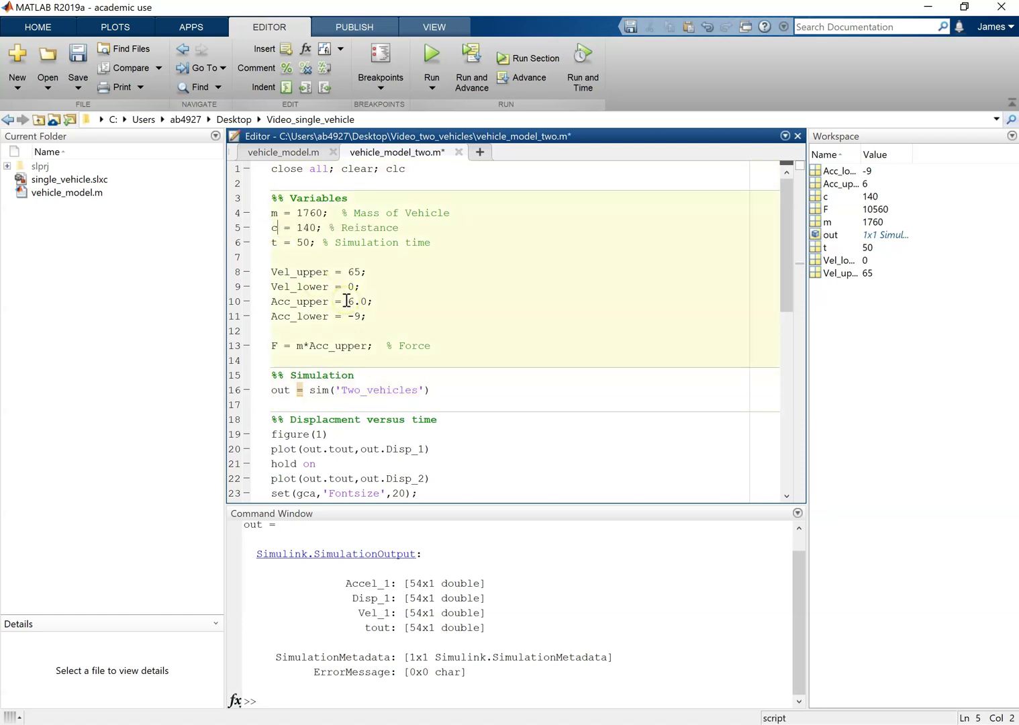
left_click(84, 58)
left_click(920, 13)
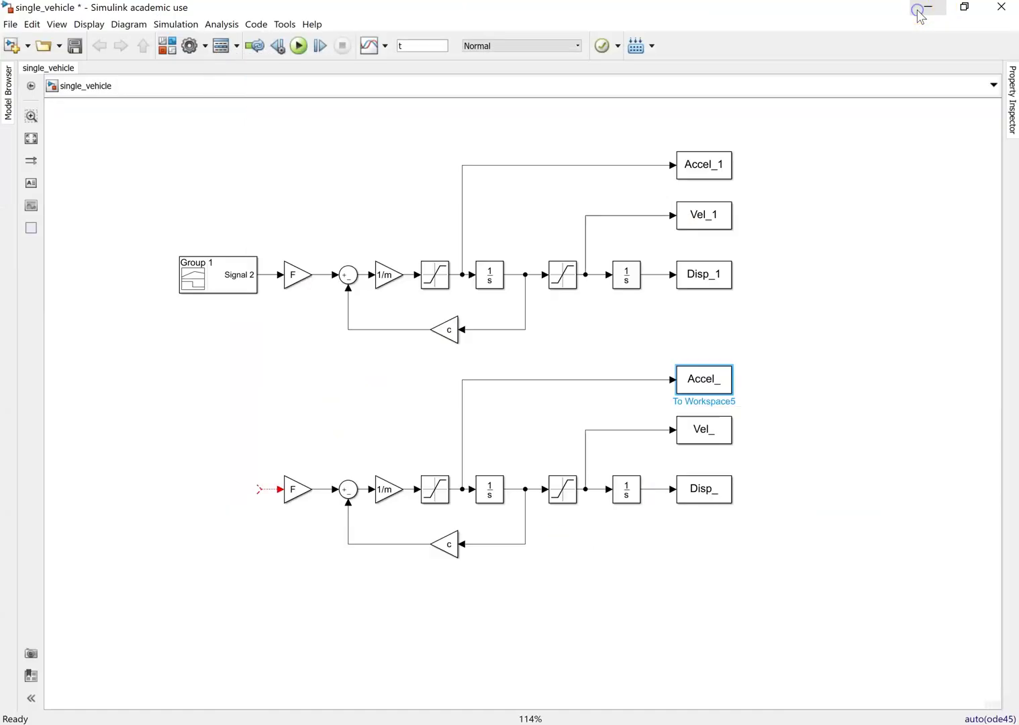
Try saving the model as Two_vehicles in Video_two_vehicles, then dismiss the error and cancel.
left_click(10, 25)
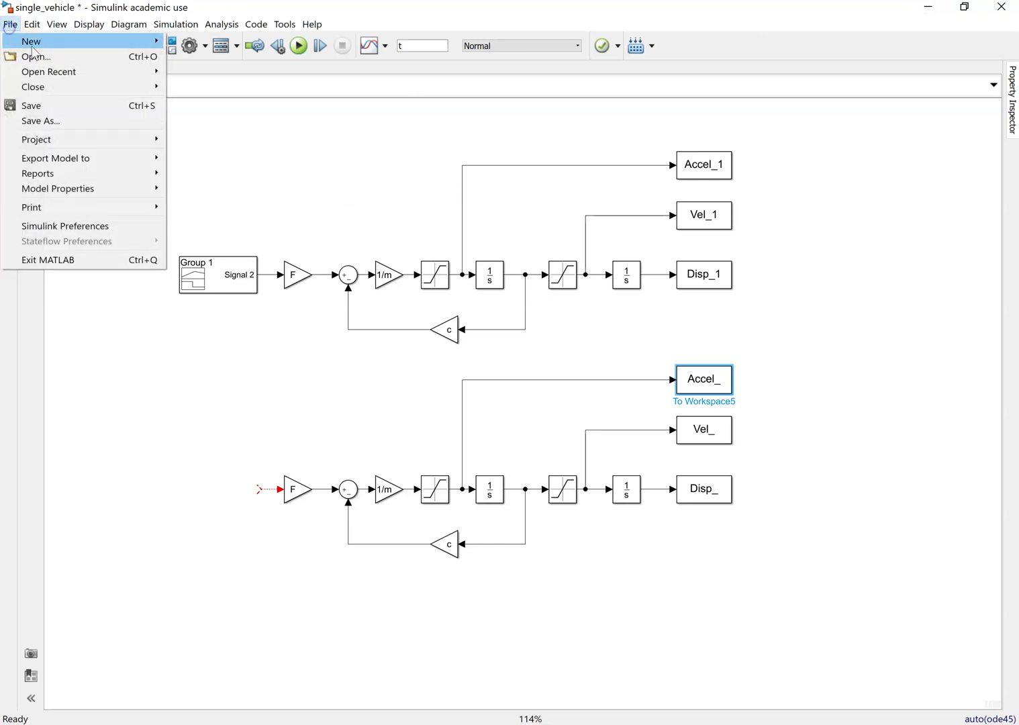
left_click(108, 127)
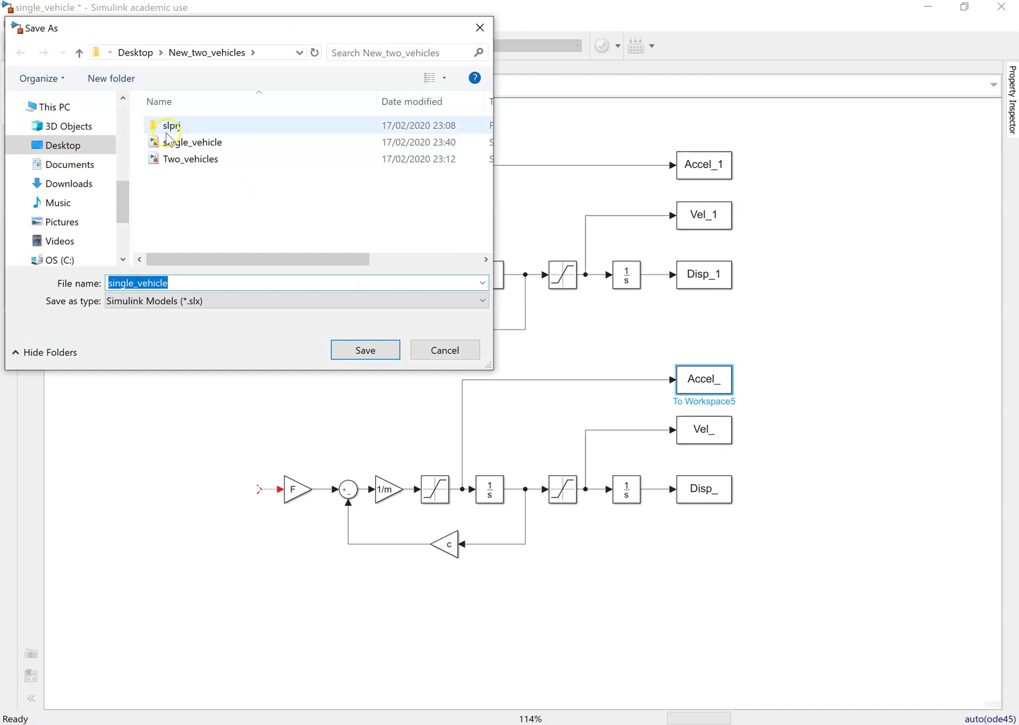
left_click(62, 145)
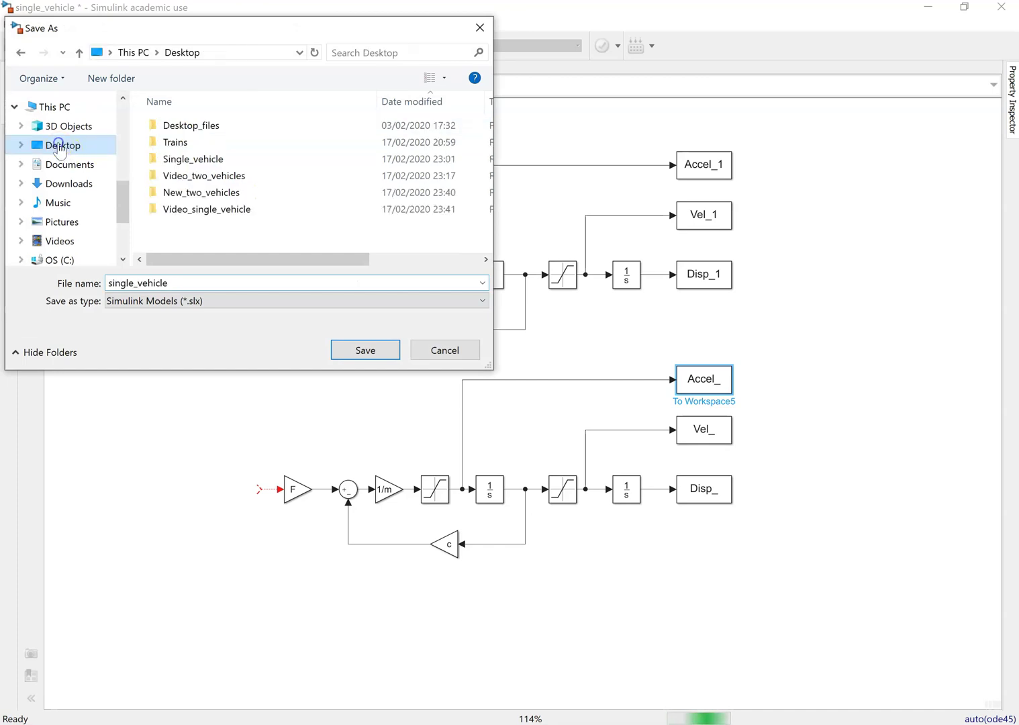
left_click(220, 176)
double_click(220, 176)
double_click(185, 283)
type("Two_vehicles")
left_click(347, 354)
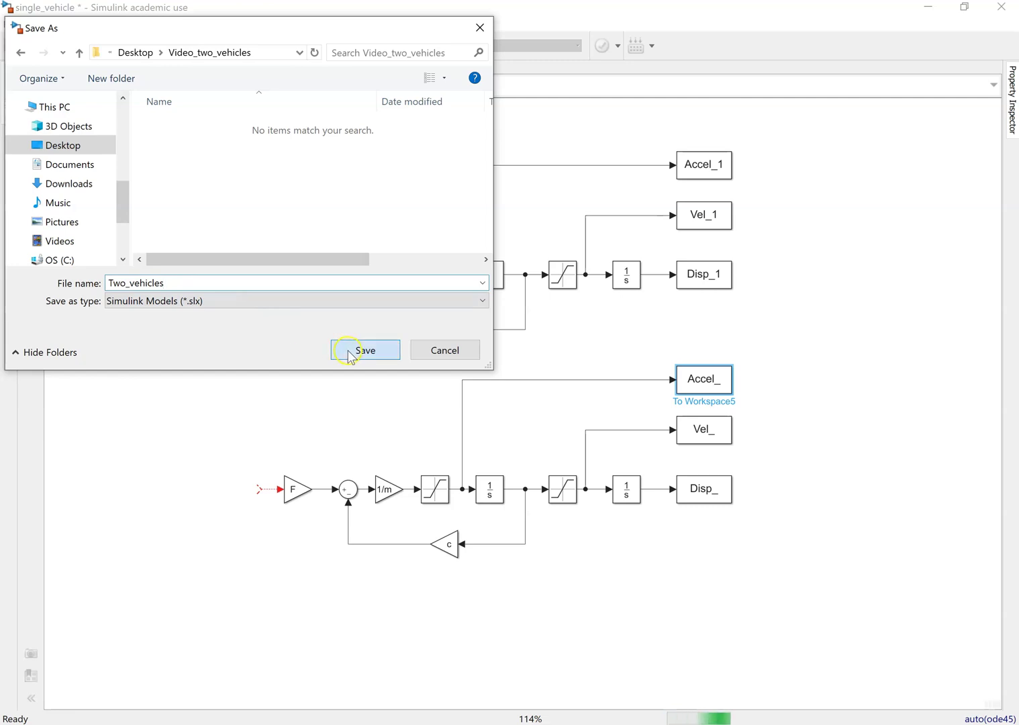
left_click(583, 396)
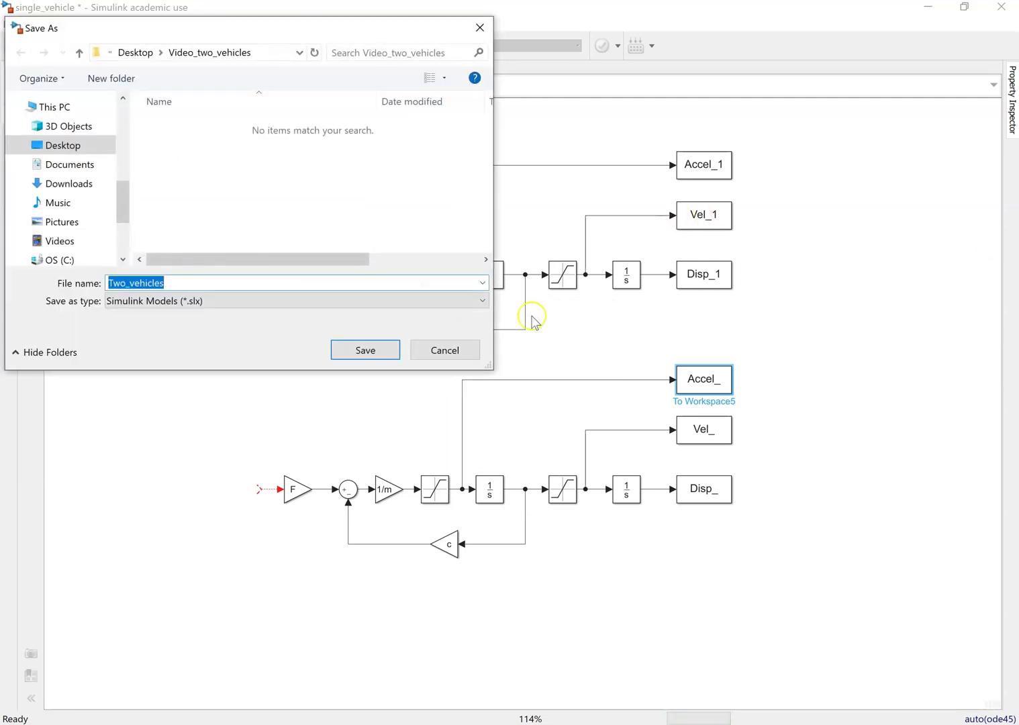
left_click(447, 349)
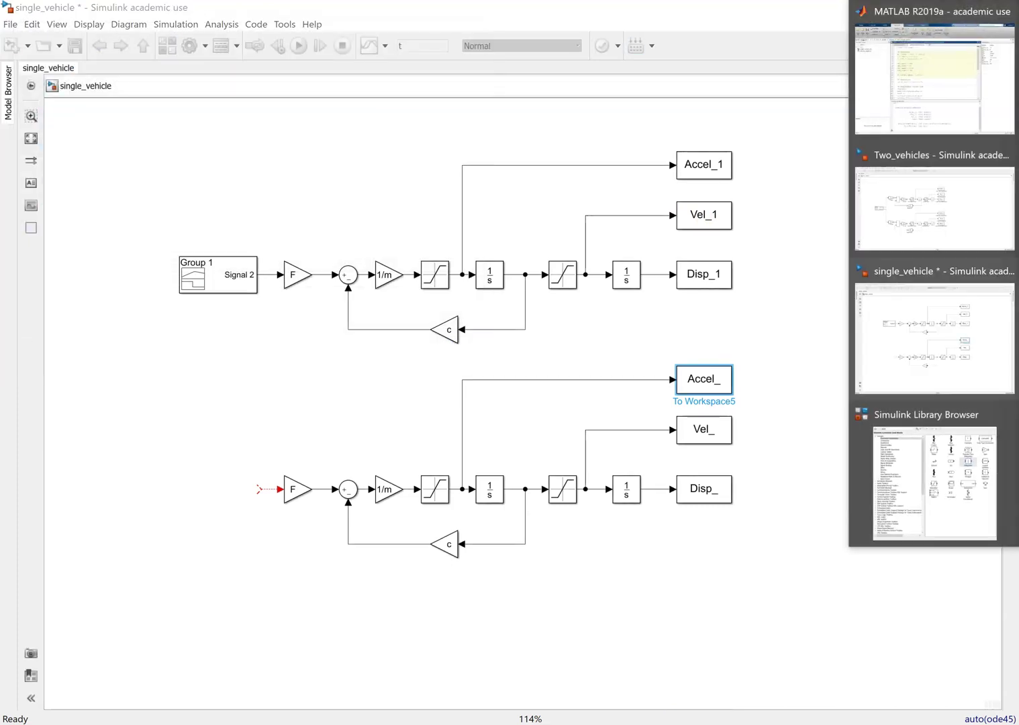
key("Escape")
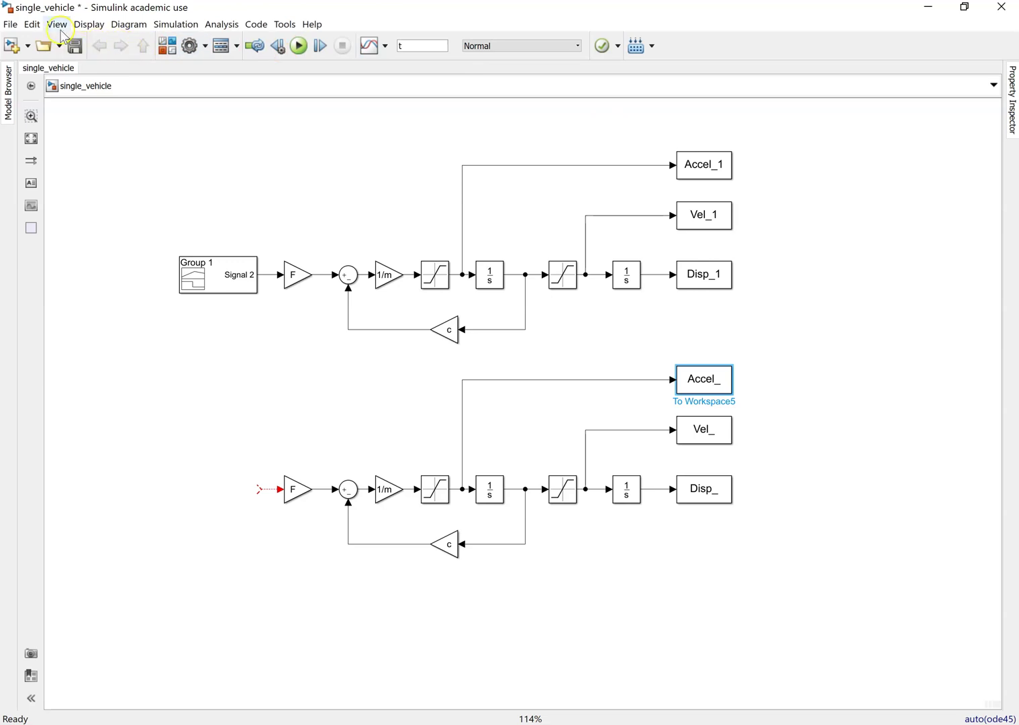
Save the model as Two_vehicles in Desktop > Video_two_vehicles, not overwriting the New_two_vehicles copy.
left_click(15, 28)
left_click(42, 121)
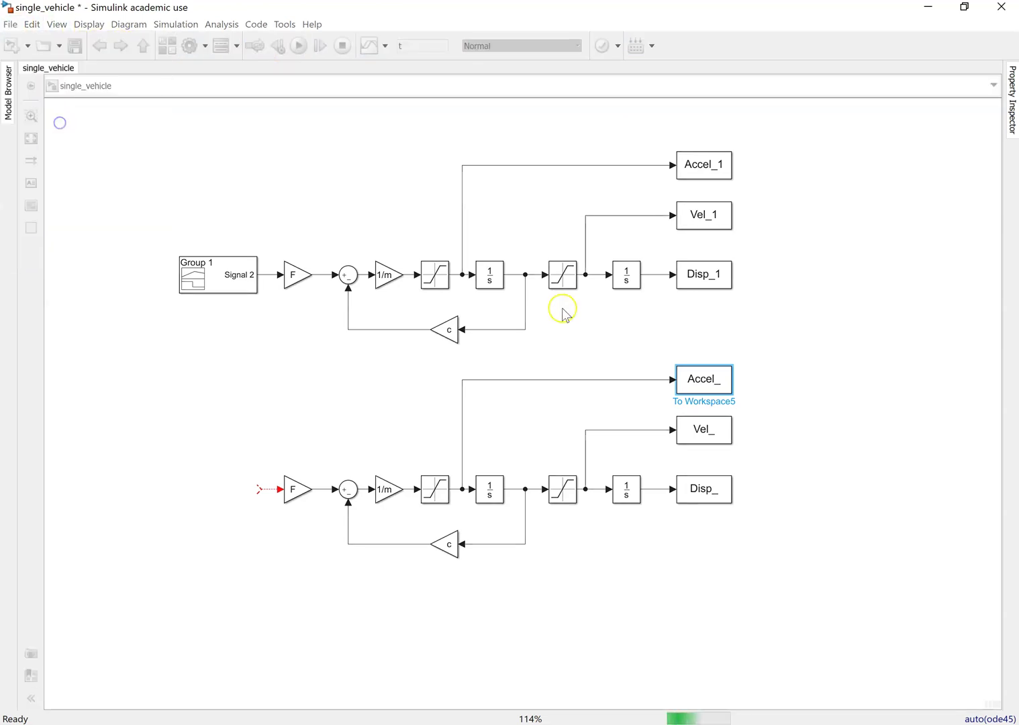
type("Two_vehicles")
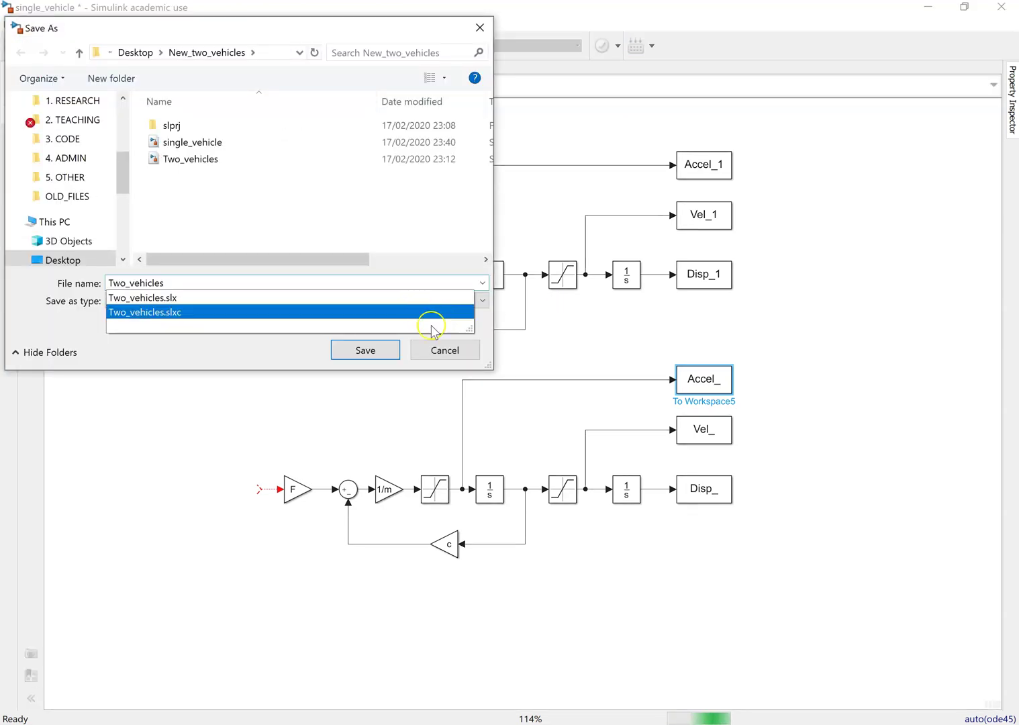
left_click(366, 349)
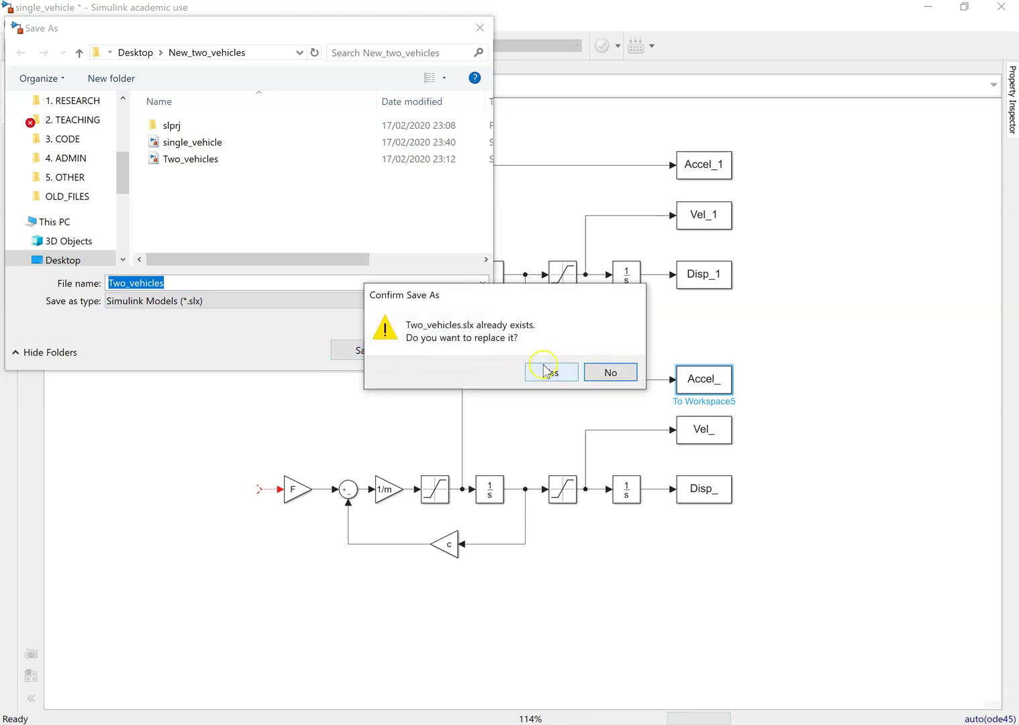
left_click(615, 374)
left_click(60, 259)
double_click(210, 174)
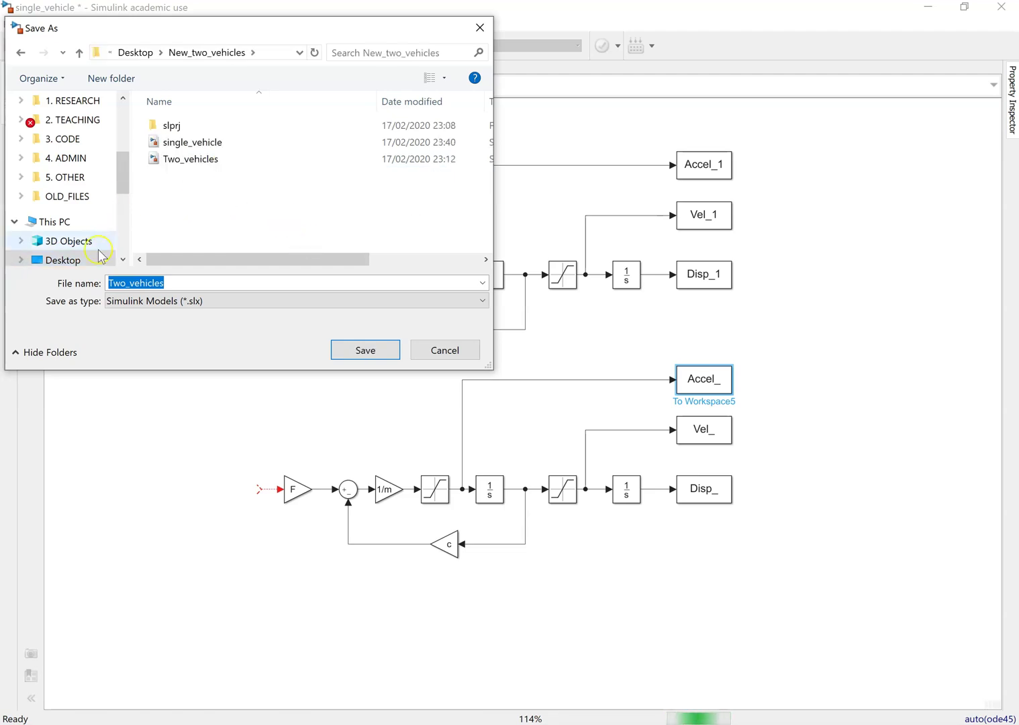
left_click(61, 260)
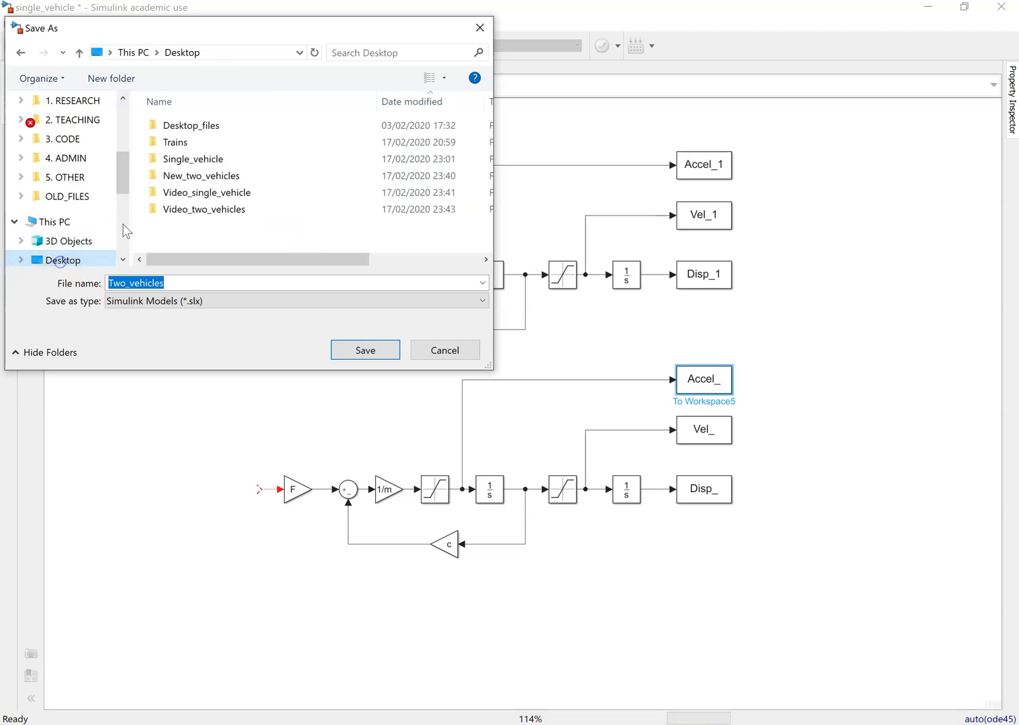
double_click(220, 209)
left_click(361, 350)
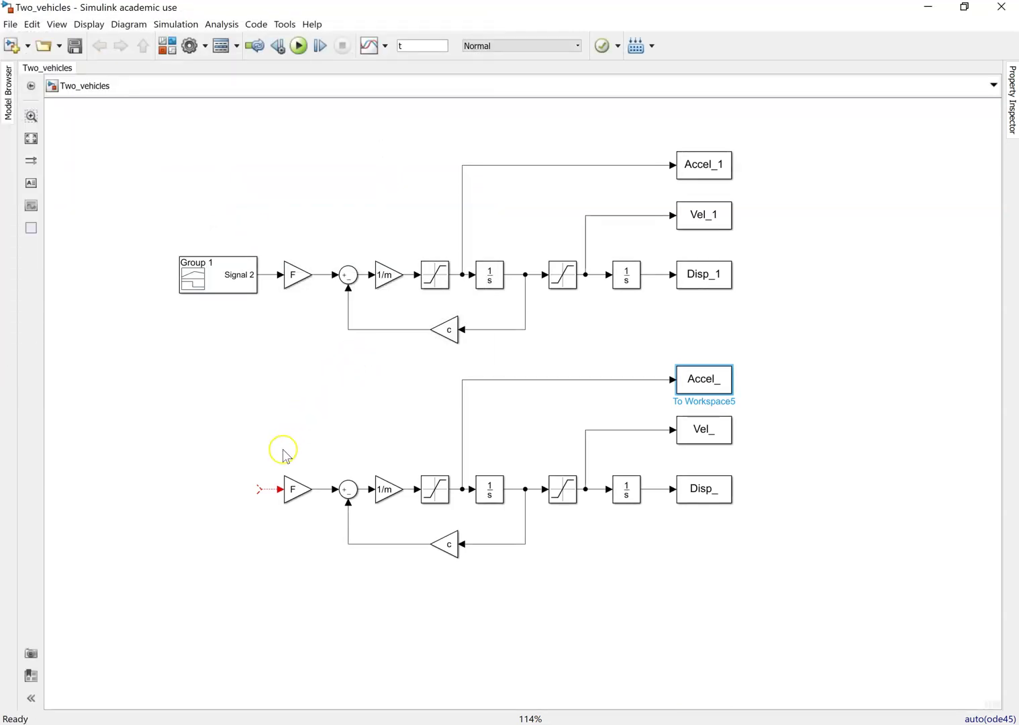
Move the Signal Builder block down between the chains and rename the lower Accel_ variable to Accel_2.
left_click(210, 284)
left_click_drag(210, 284, 192, 372)
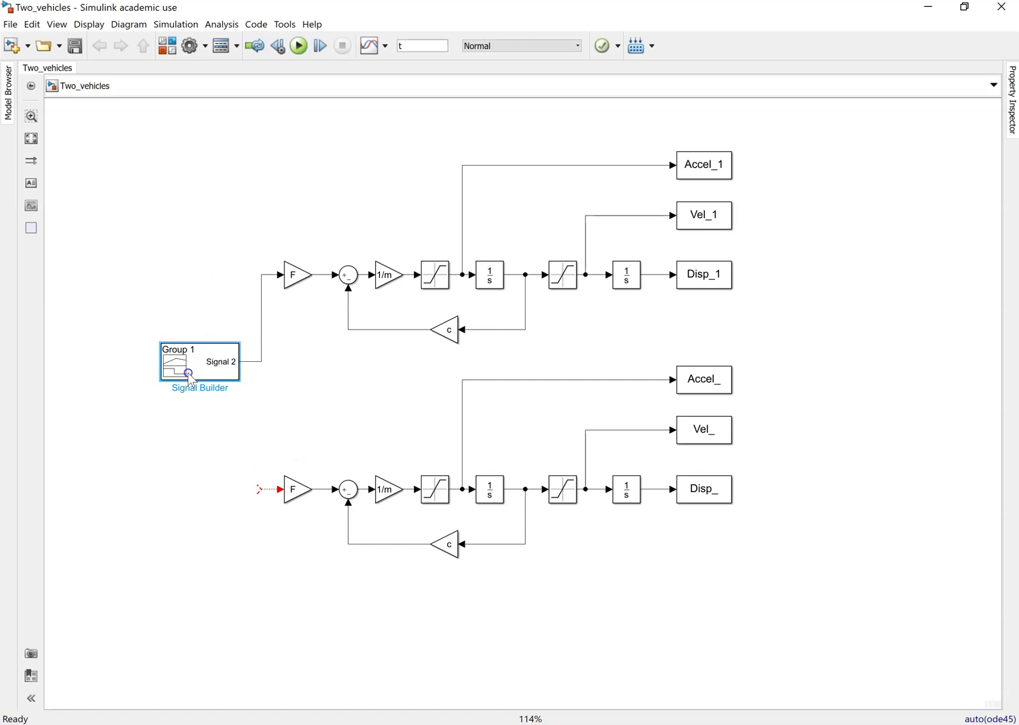
left_click(714, 380)
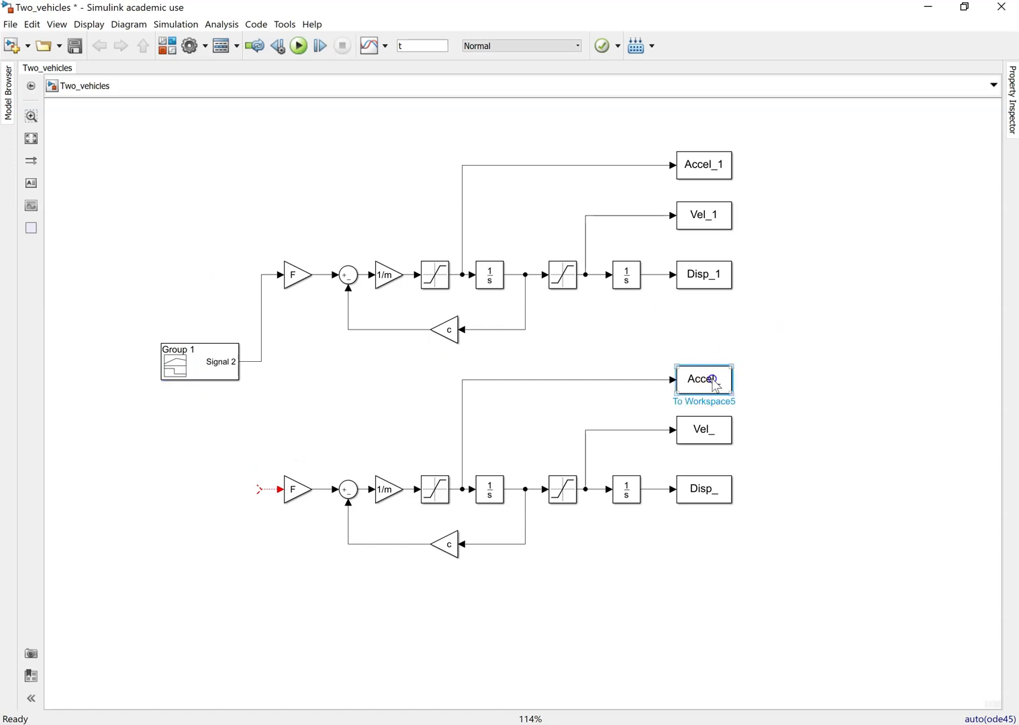
double_click(724, 382)
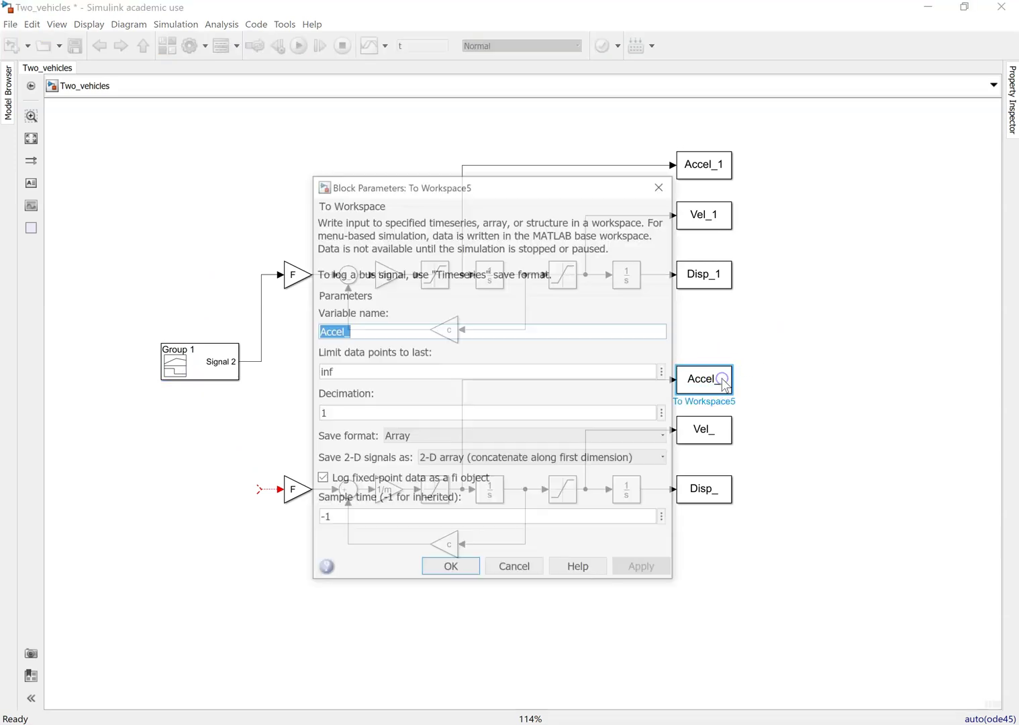
left_click(365, 329)
type("2")
left_click(451, 569)
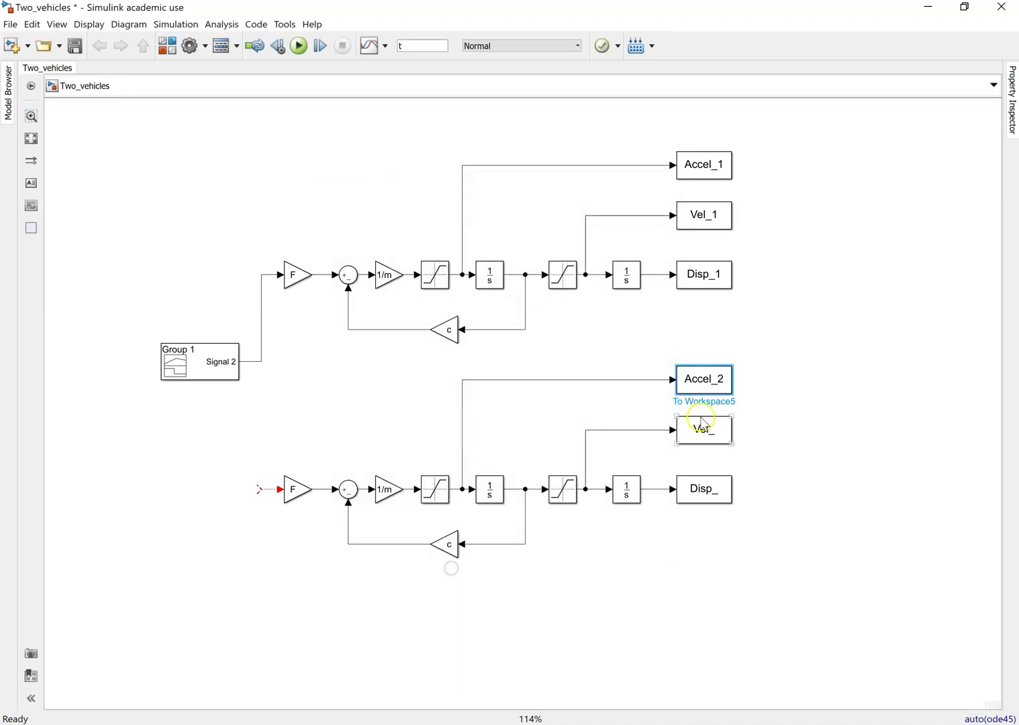
Rename the lower Vel_ and Disp_ variables to Vel_2 and Disp_2.
double_click(702, 423)
left_click(354, 386)
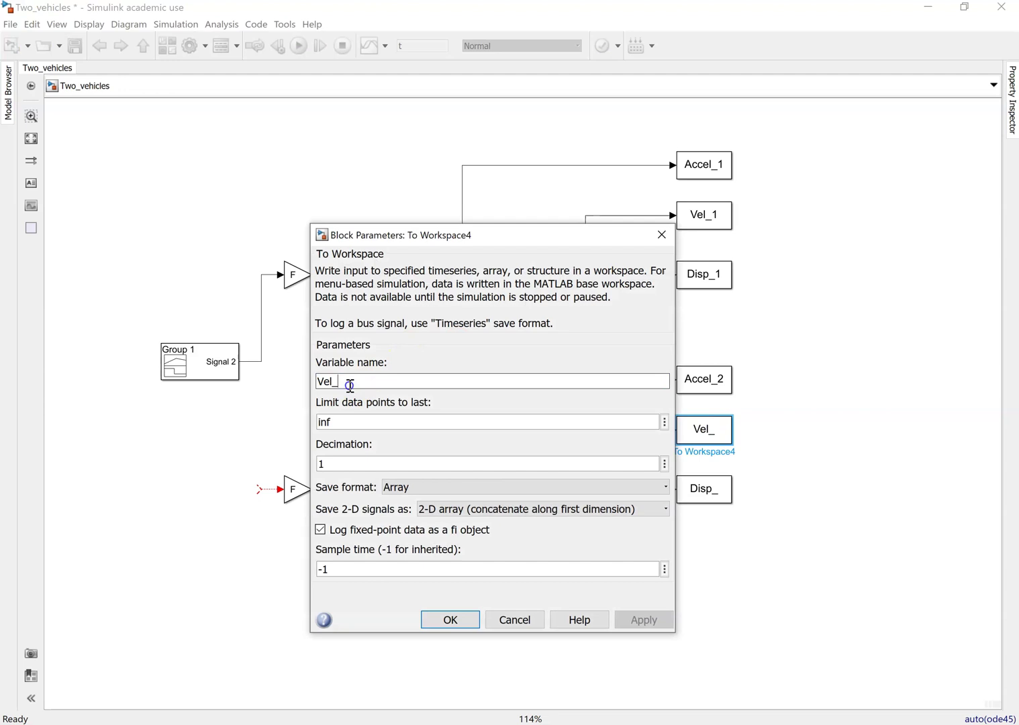
type("2")
left_click(451, 619)
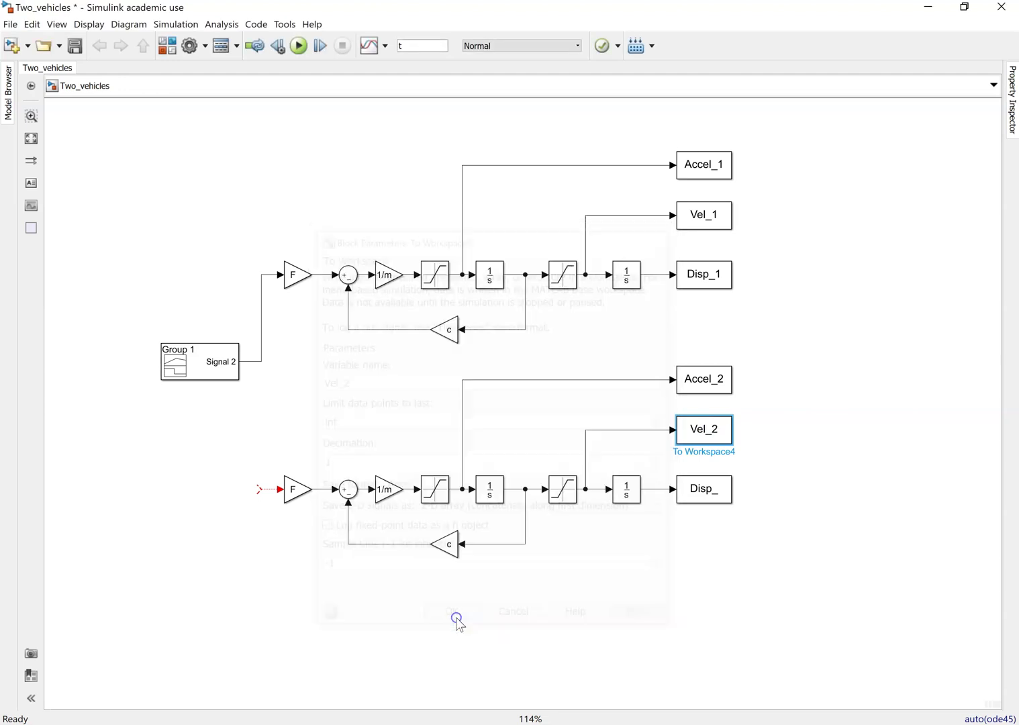
double_click(704, 487)
left_click(348, 440)
type("2")
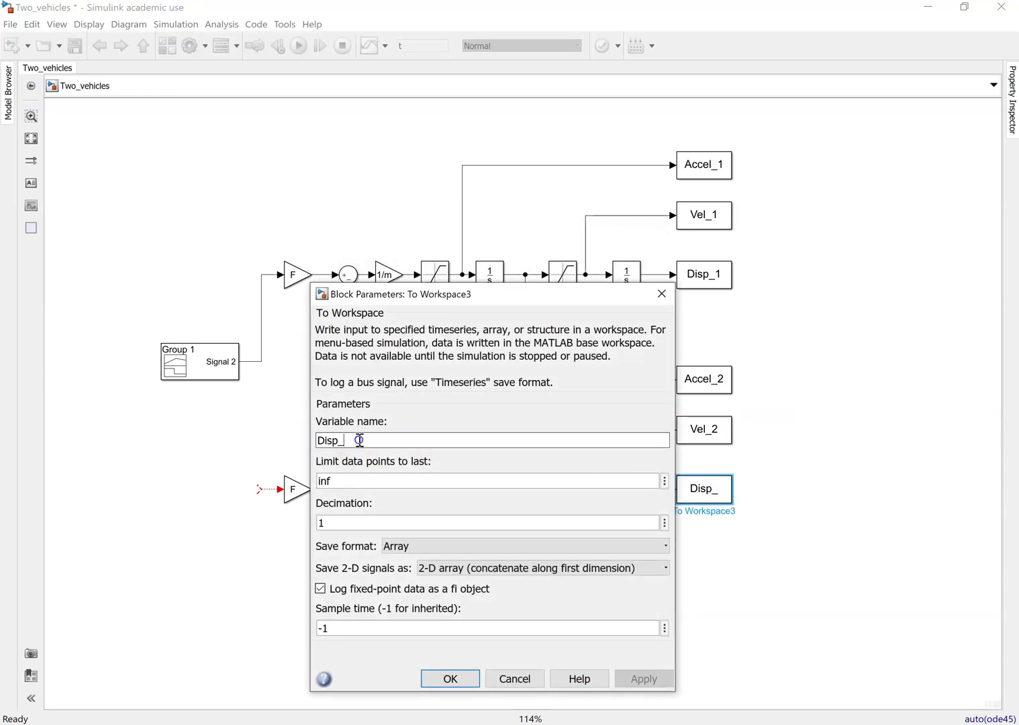
left_click(451, 678)
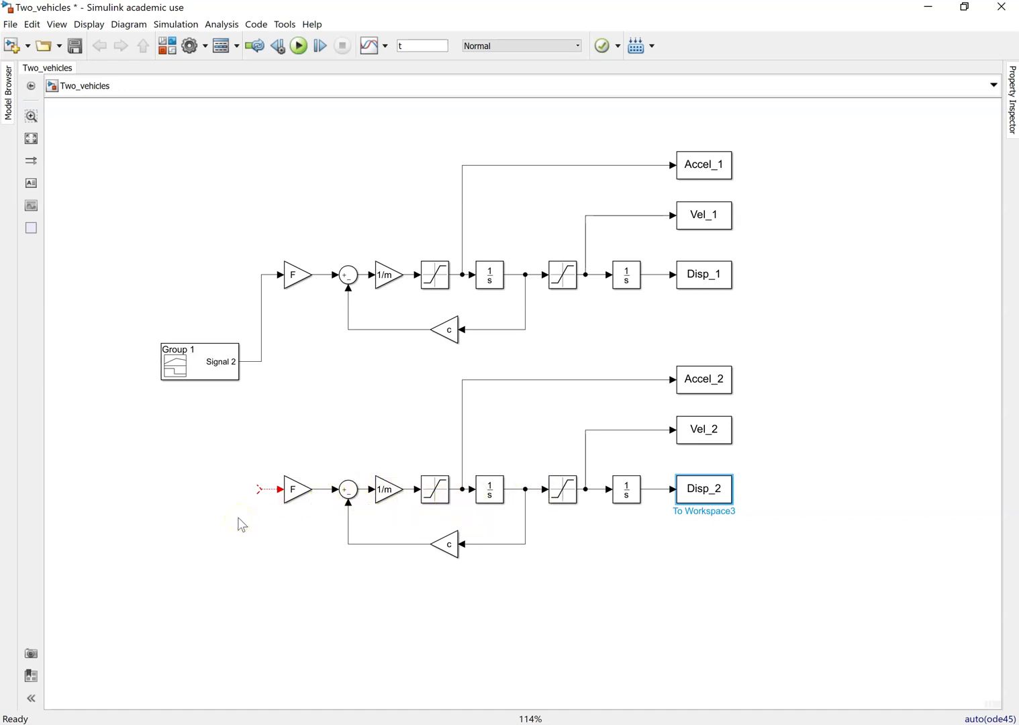
left_click(196, 370)
left_click(205, 374)
left_click(204, 375)
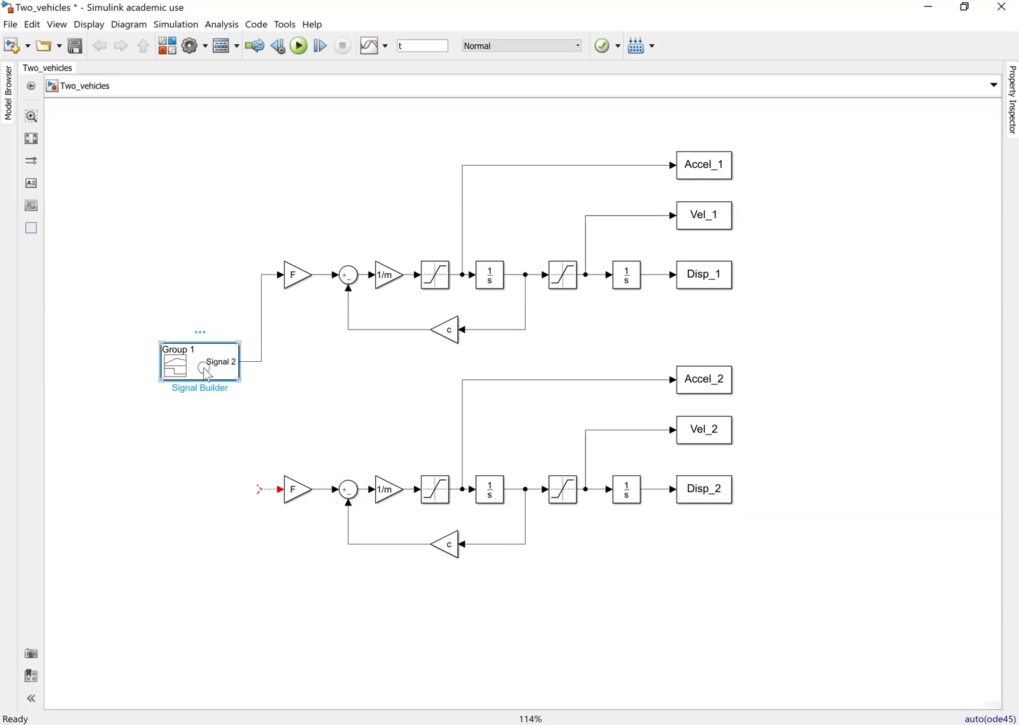
In the Signal Builder editor, add a new square-wave signal with 0.05 Hz frequency.
double_click(207, 375)
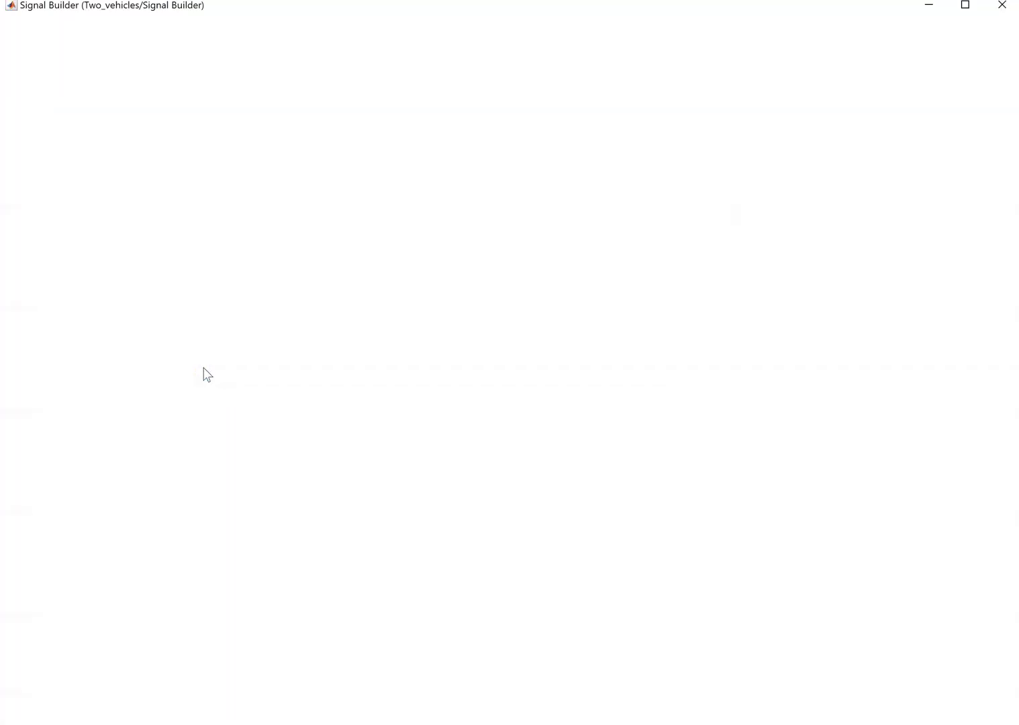
left_click(233, 294)
left_click(223, 174)
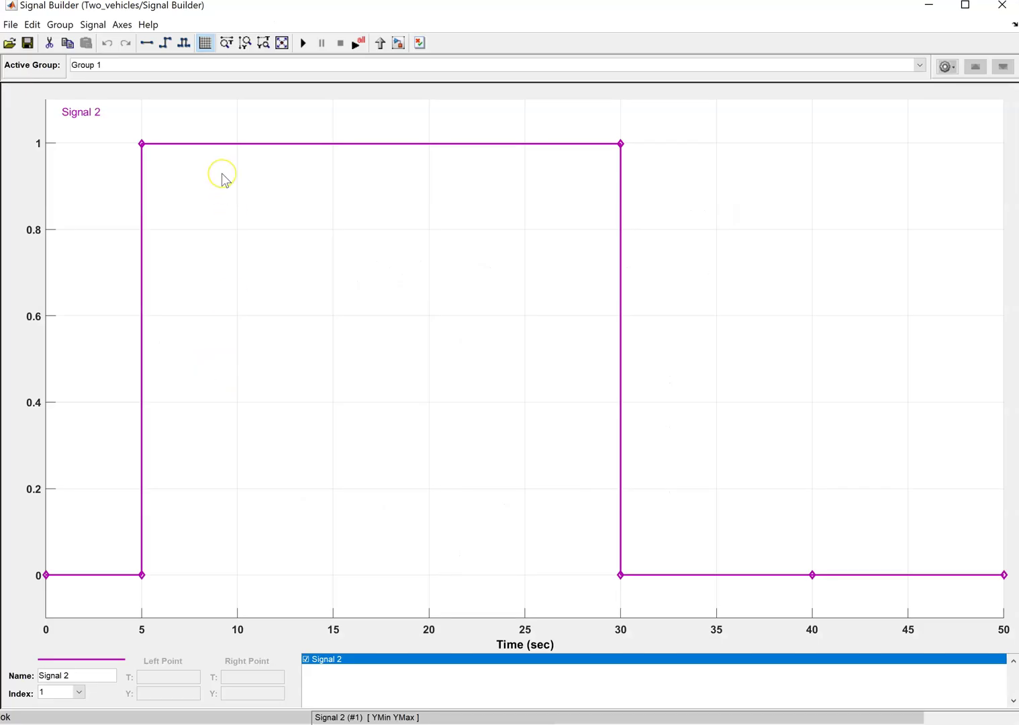
left_click(92, 26)
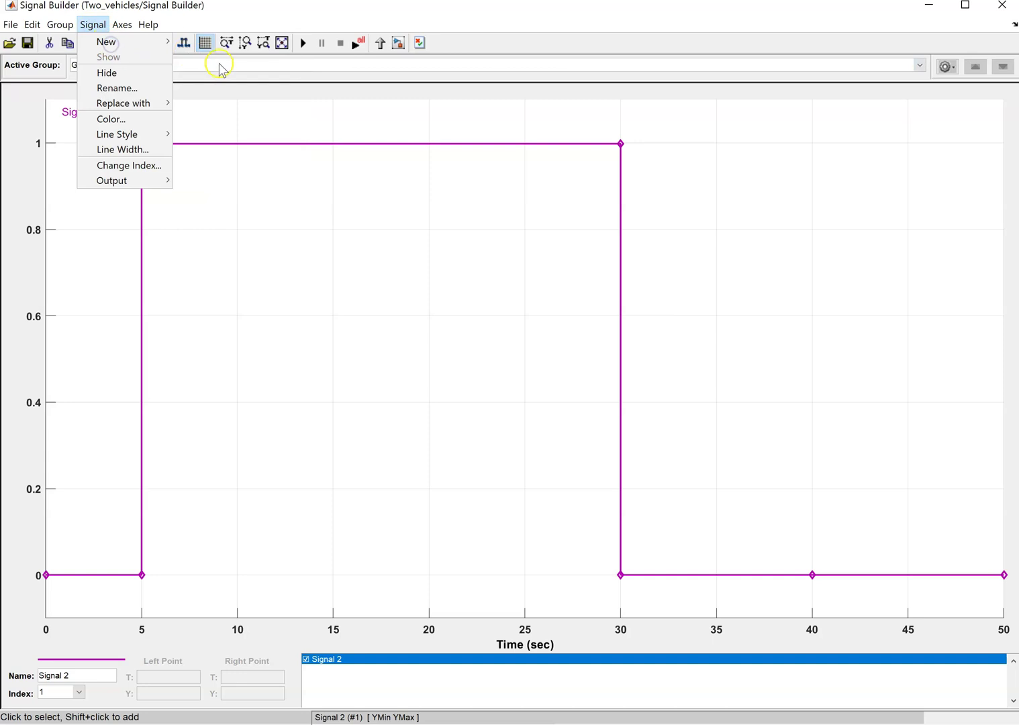
left_click(193, 67)
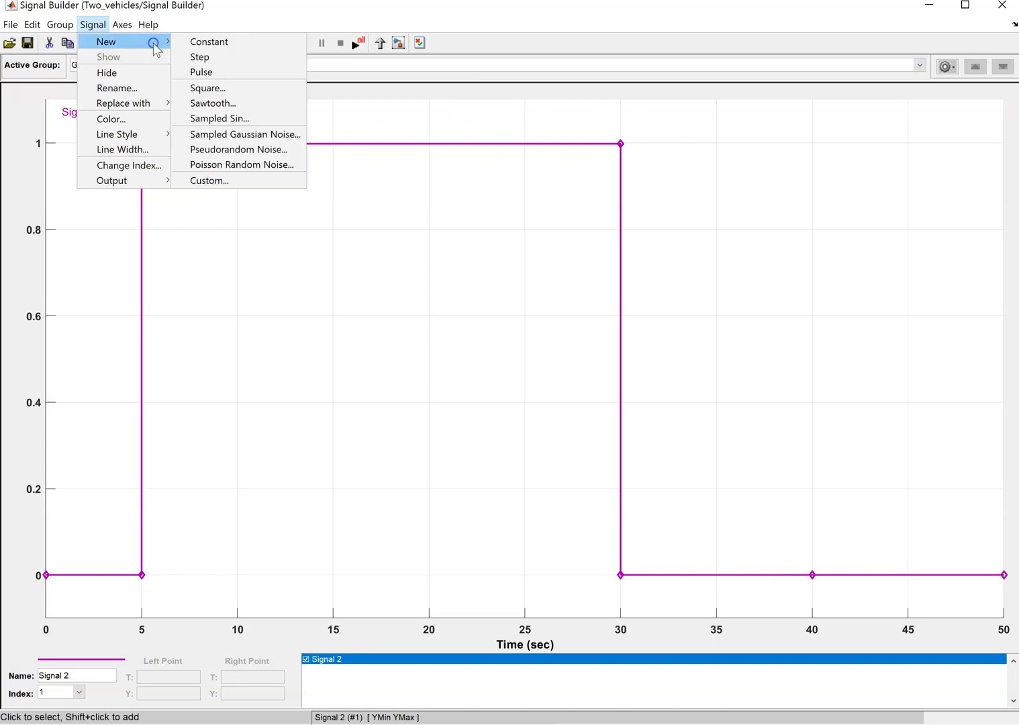
mouse_move(147, 46)
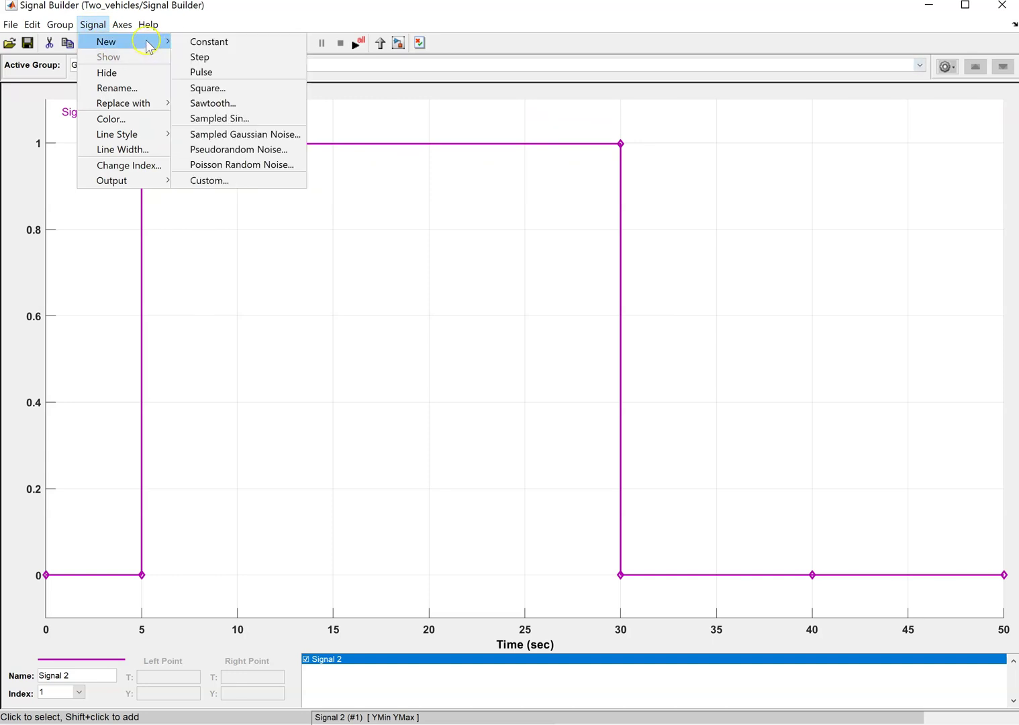
left_click(230, 88)
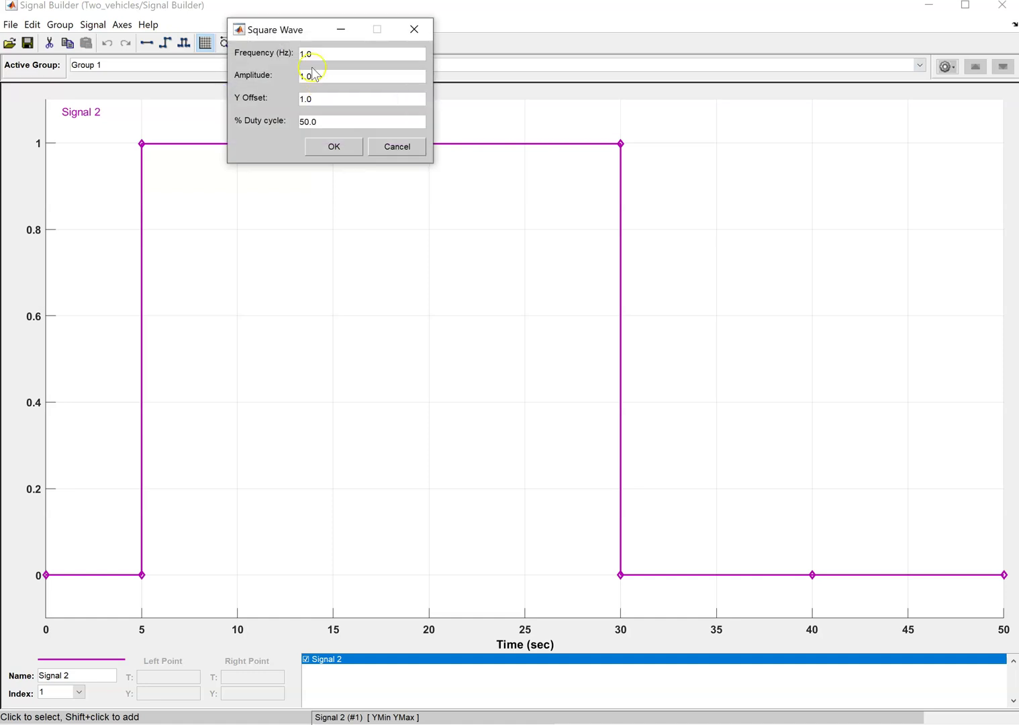
type("0.05")
left_click(346, 145)
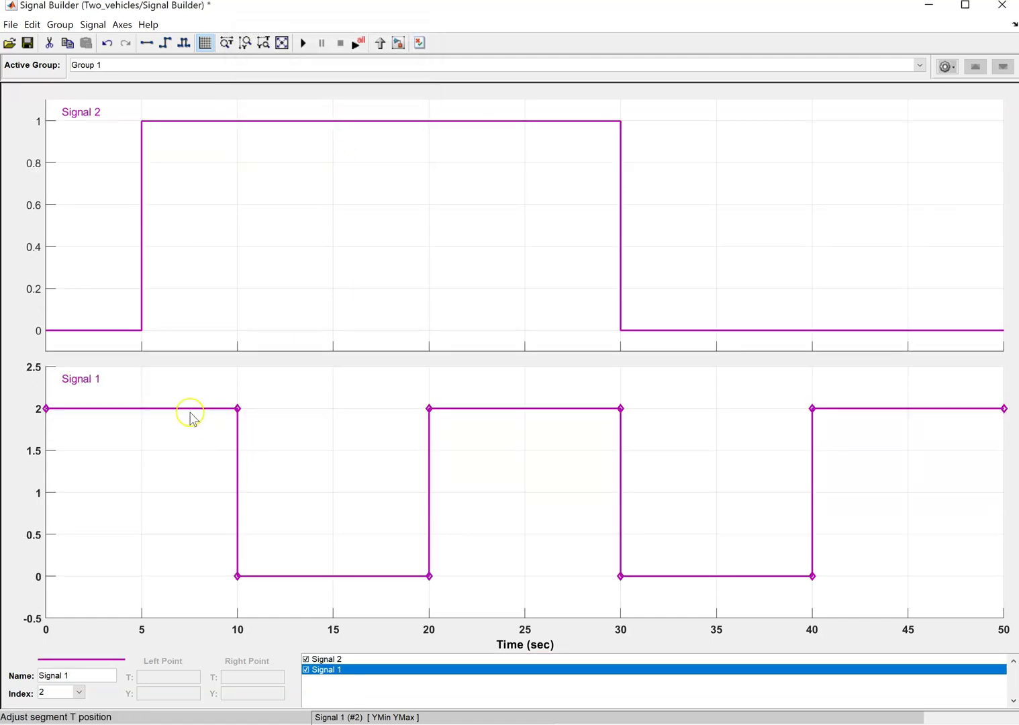
Lower Signal 1's first segment to 0 and move its rising edge to 6 s.
left_click_drag(185, 409, 201, 576)
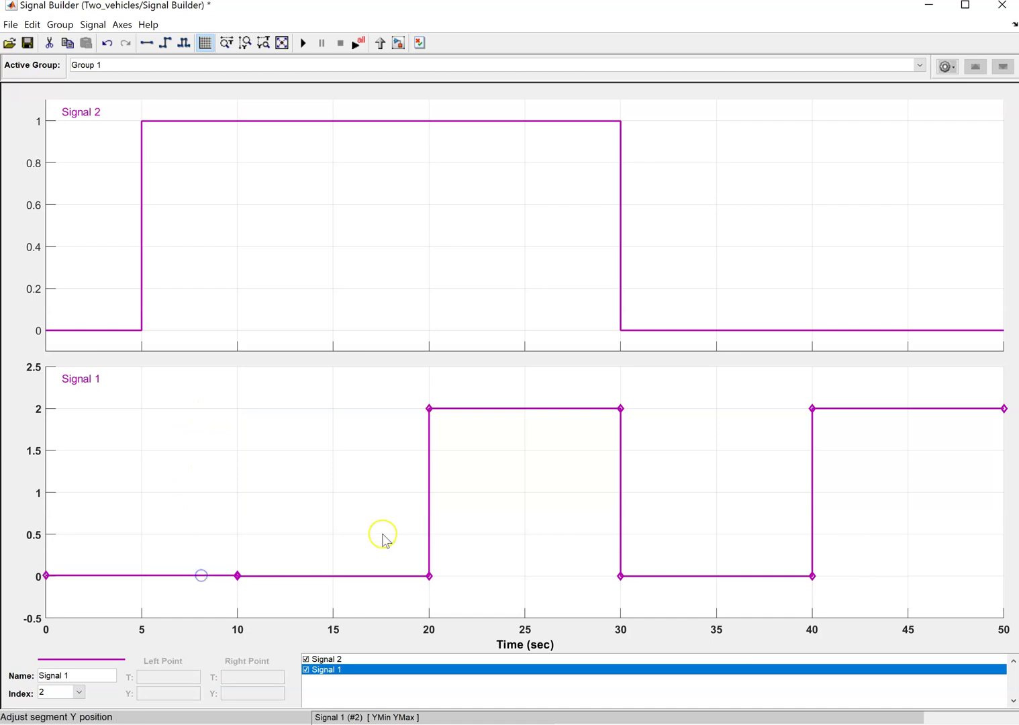
left_click_drag(428, 495, 204, 500)
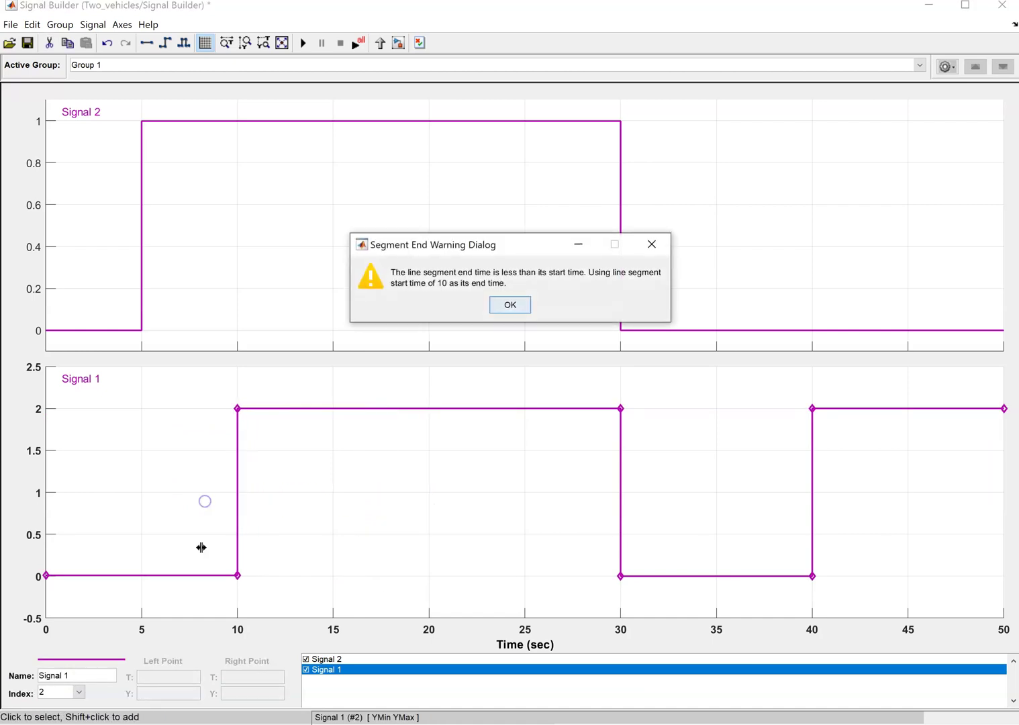
left_click(509, 304)
left_click(240, 574)
left_click_drag(237, 551, 161, 552)
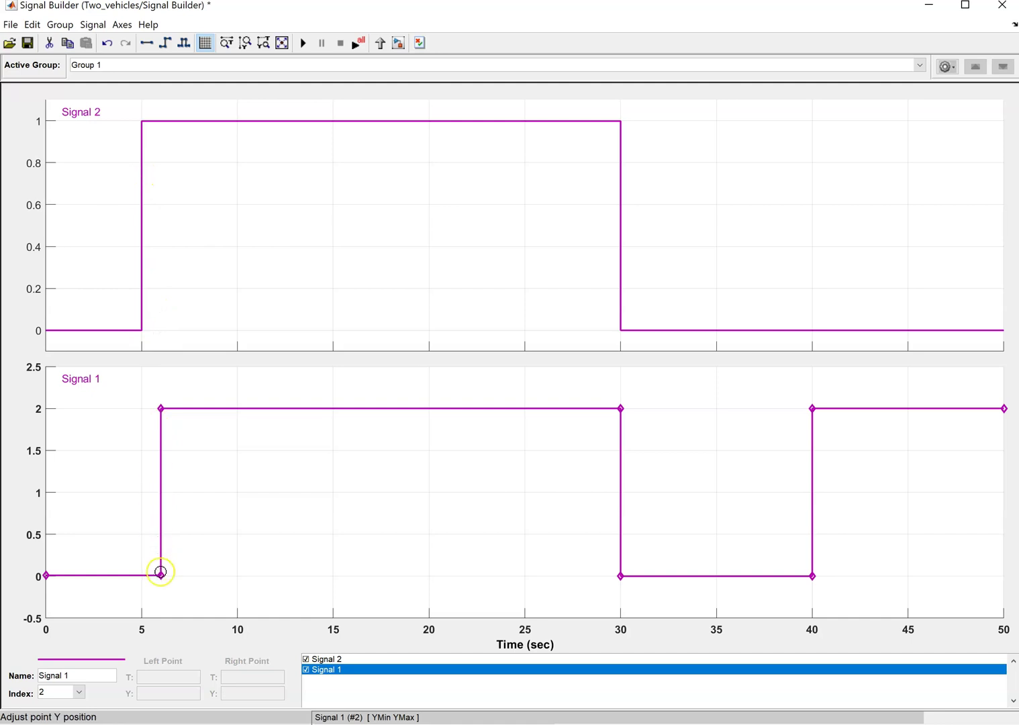
left_click(141, 576)
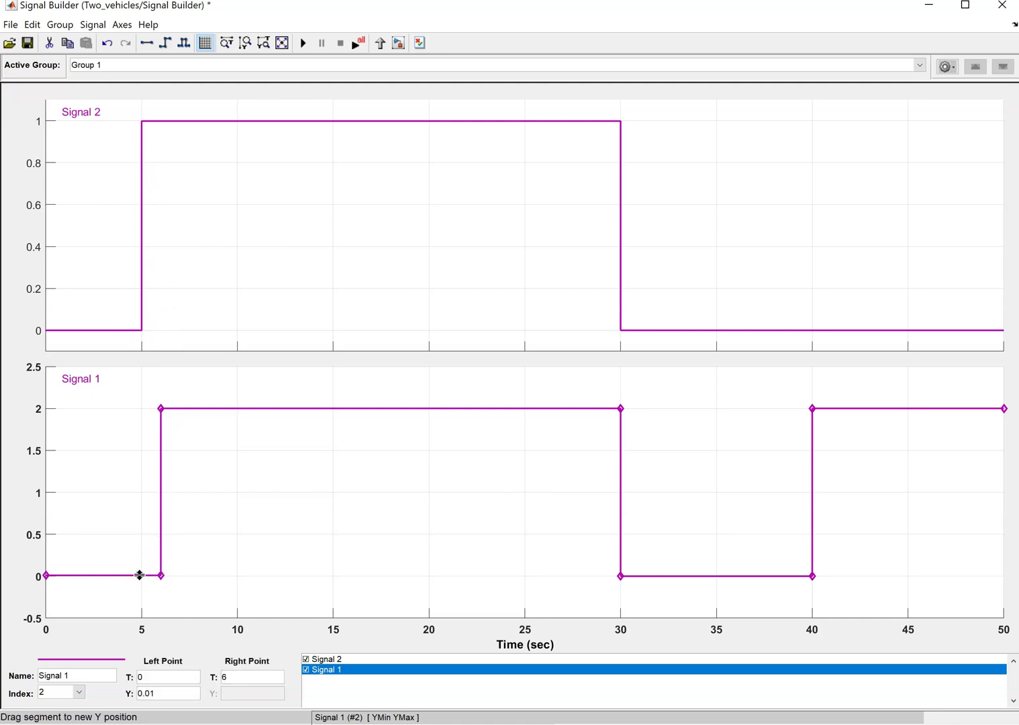
Lower Signal 1's last segment to 0 and shift its falling edge to about 31 s.
left_click(710, 513)
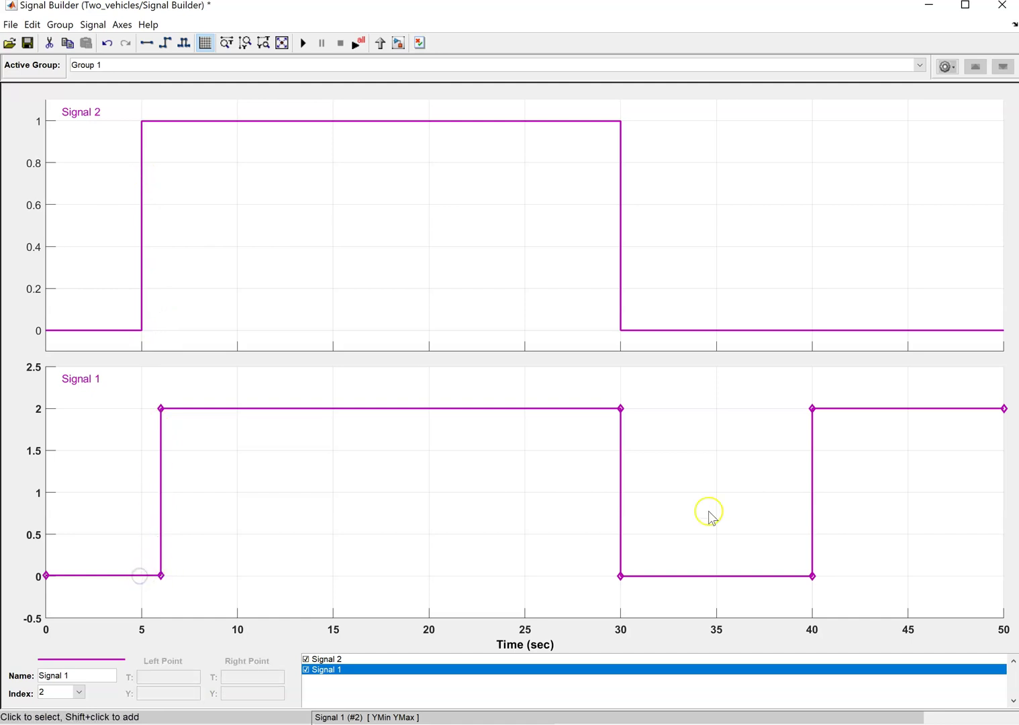
left_click_drag(847, 410, 845, 576)
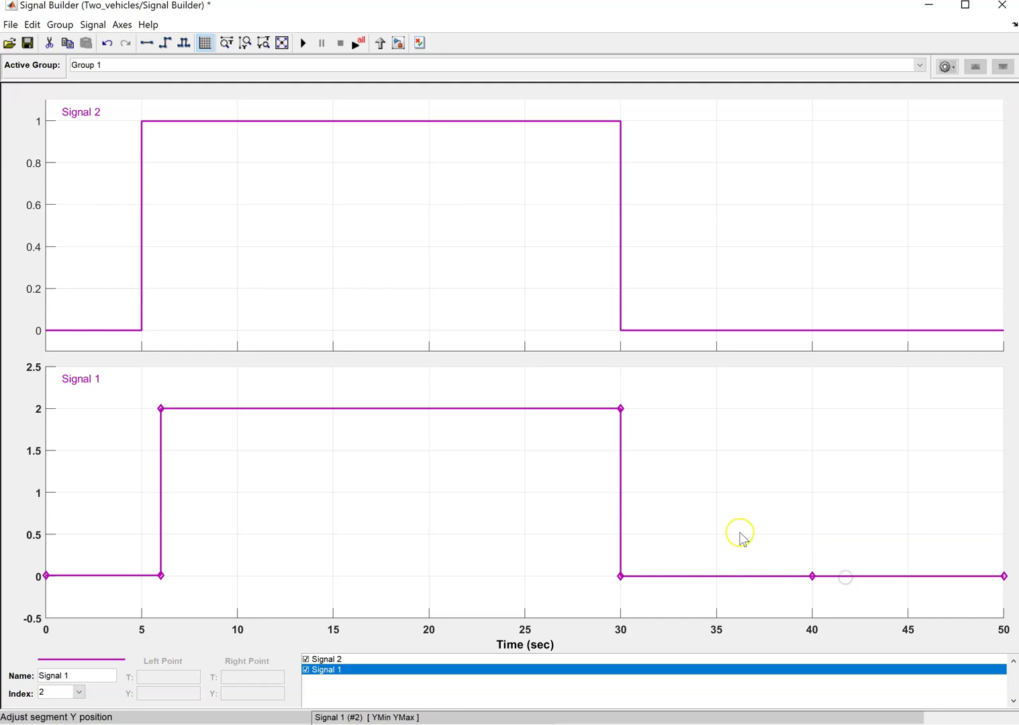
left_click(621, 491)
left_click(621, 491)
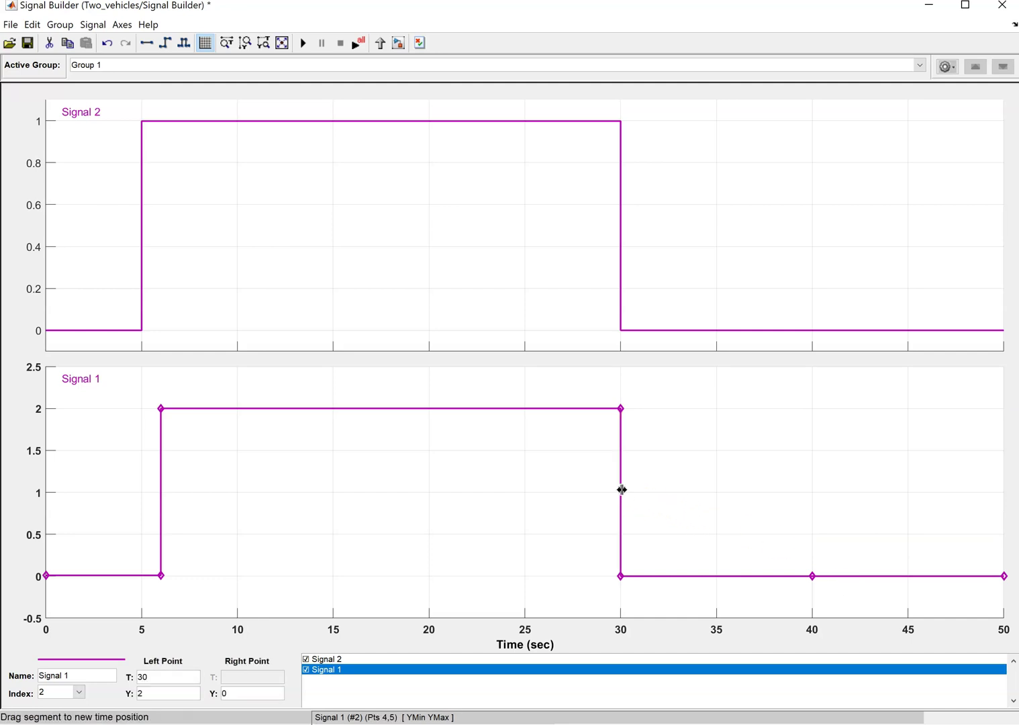
left_click_drag(622, 492, 641, 491)
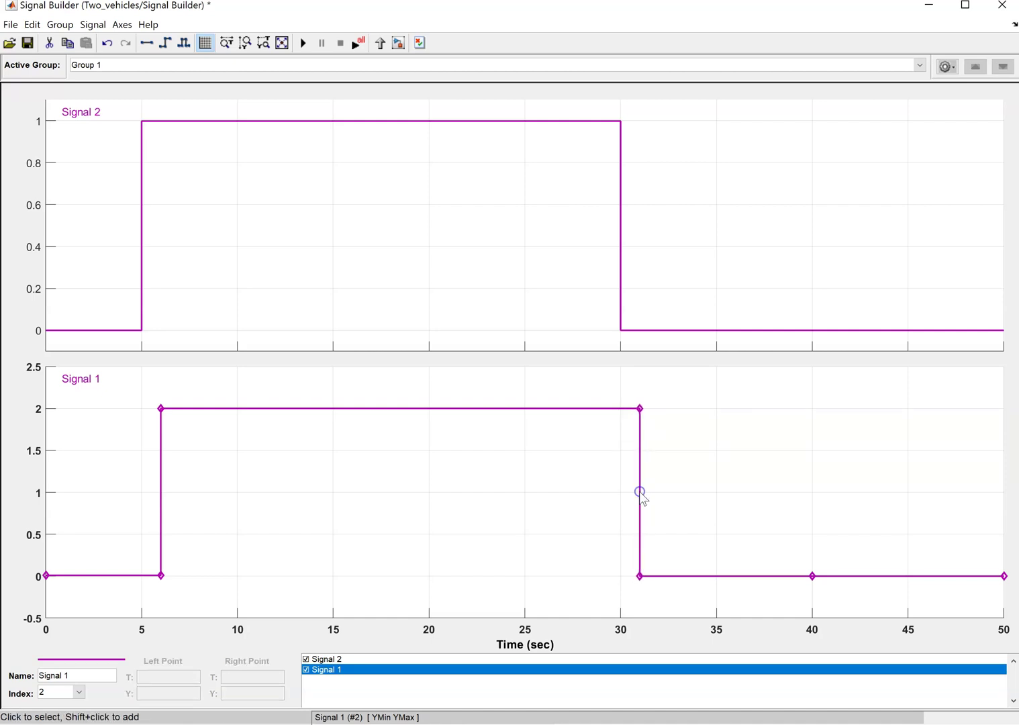
left_click(719, 483)
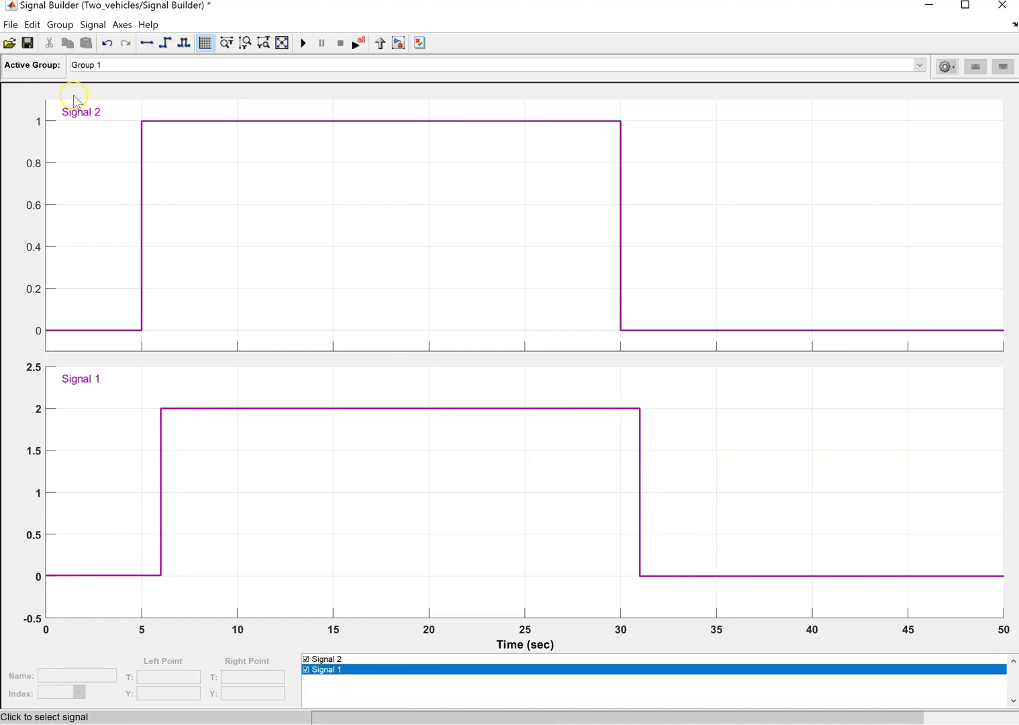
Close the Signal Builder and wire its Signal 1 output into the lower vehicle's F gain.
left_click(1002, 5)
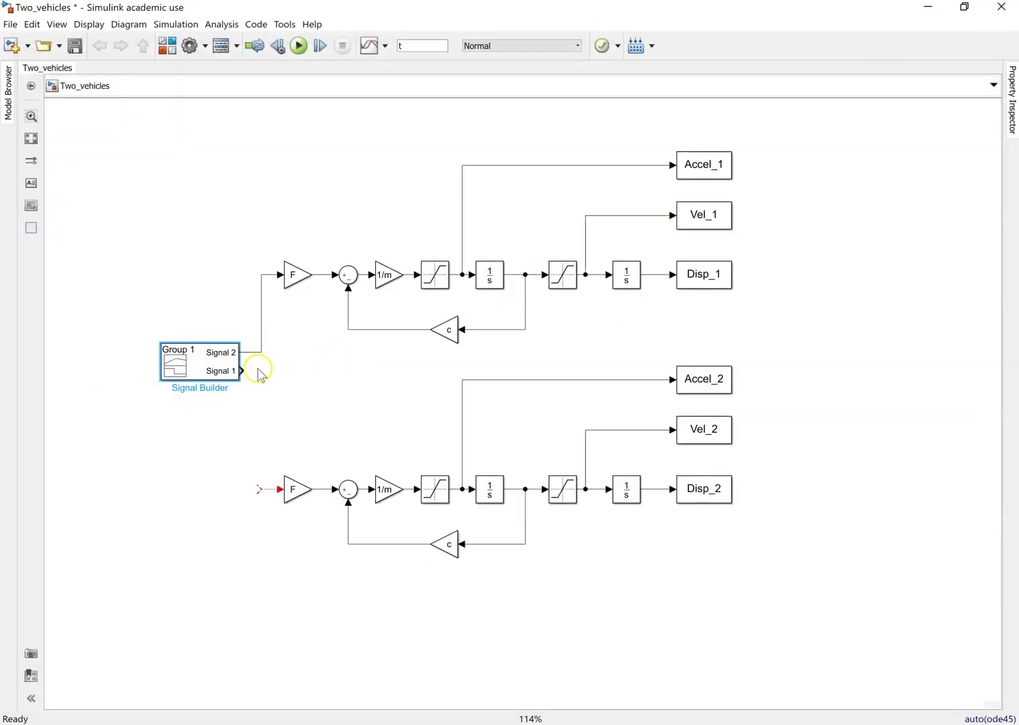
mouse_move(242, 368)
left_mouse_down()
mouse_move(257, 384)
mouse_move(254, 398)
left_mouse_up()
left_click_drag(253, 442, 257, 487)
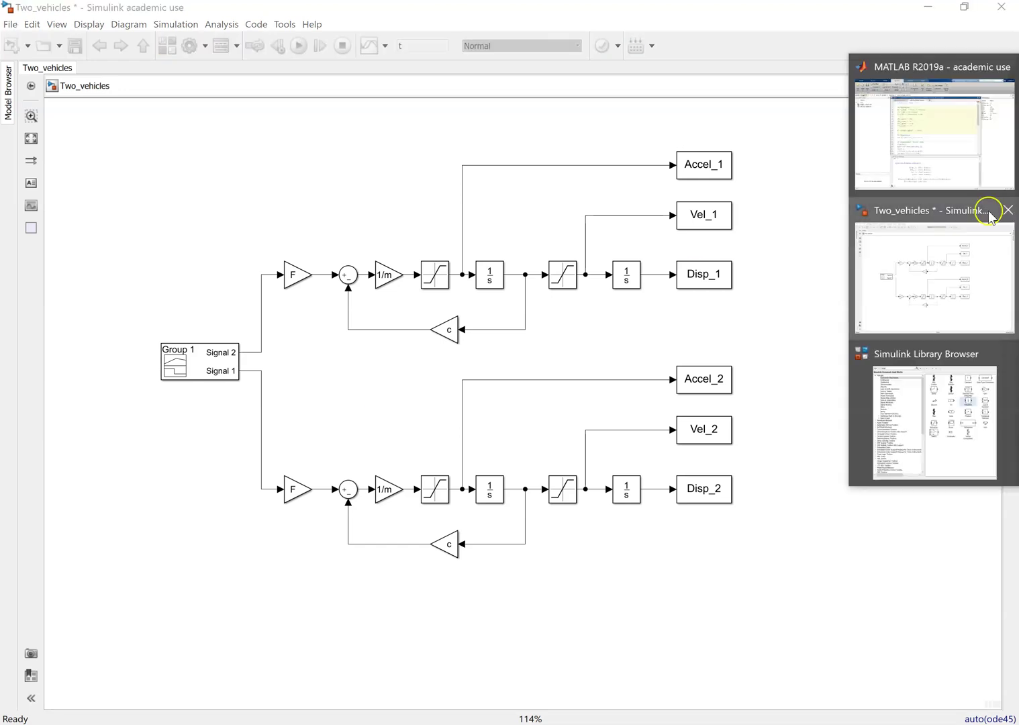
Review vehicle_model_two.m's sim('Two_vehicles') call and its two-vehicle plotting code with the Vehicle 1/Vehicle 2 legend.
left_click(930, 165)
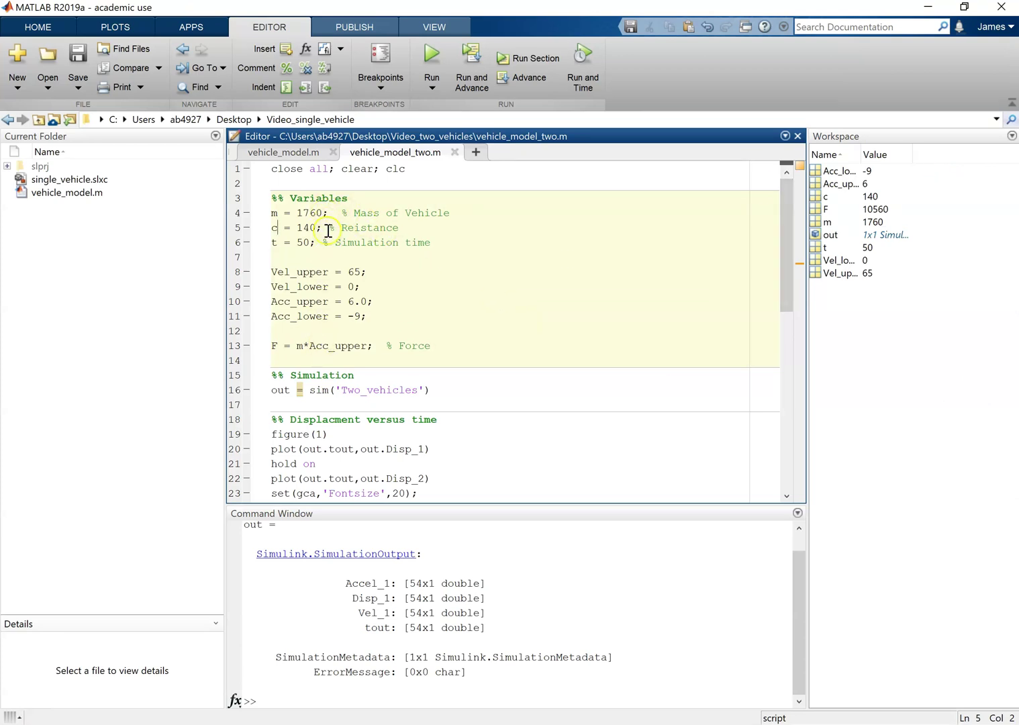
scroll(326, 331, "down", 1)
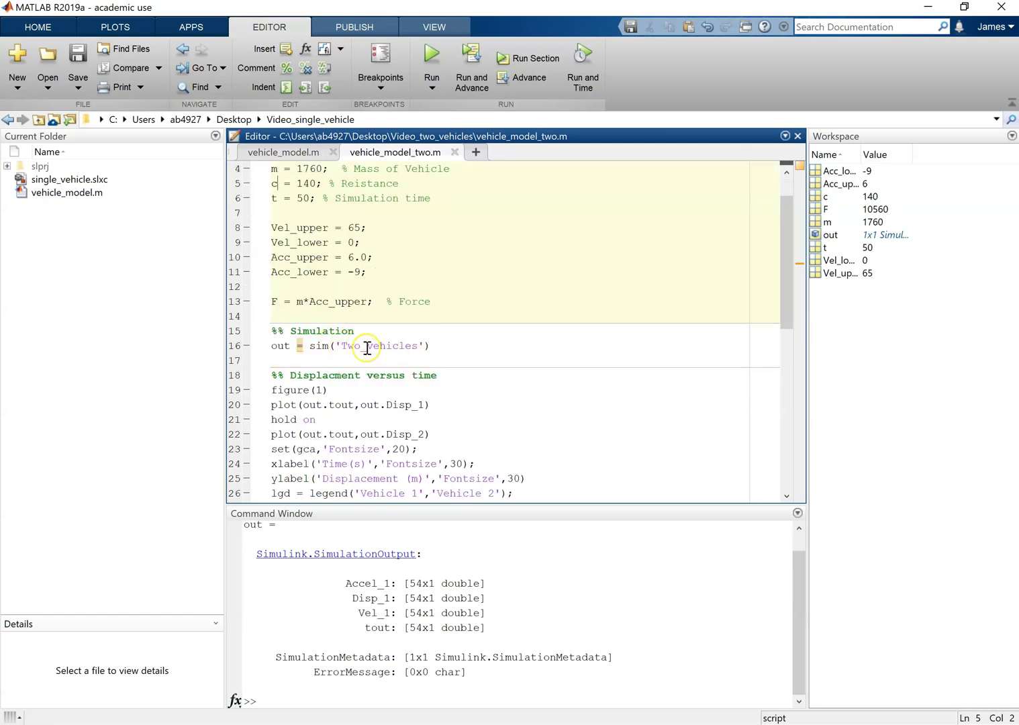
scroll(476, 339, "down", 2)
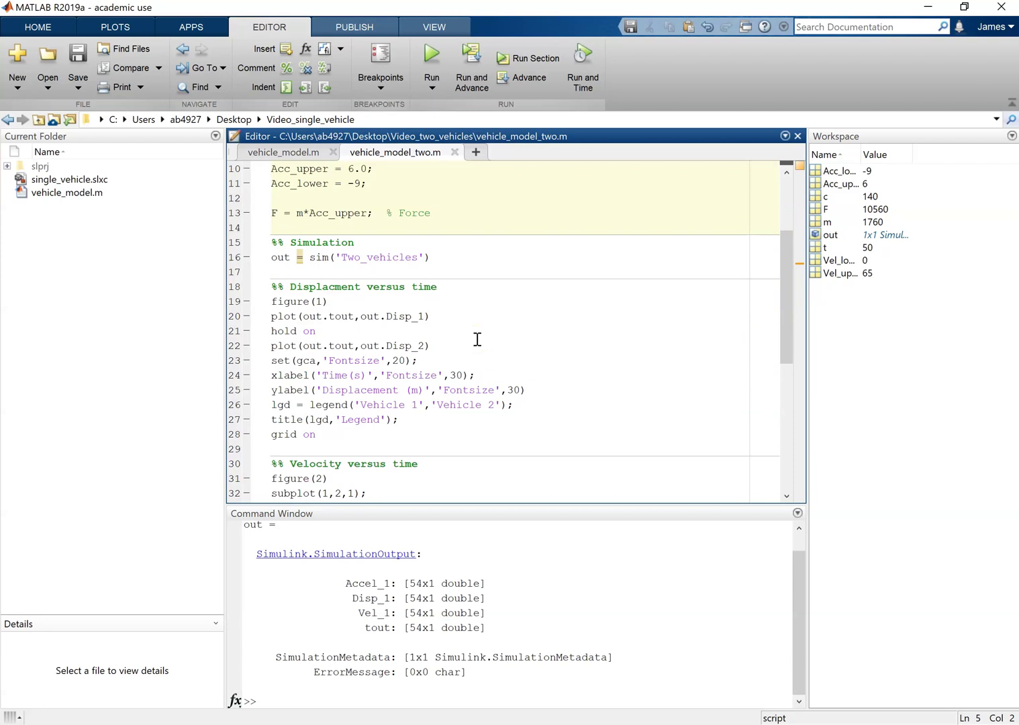
scroll(477, 340, "down", 1)
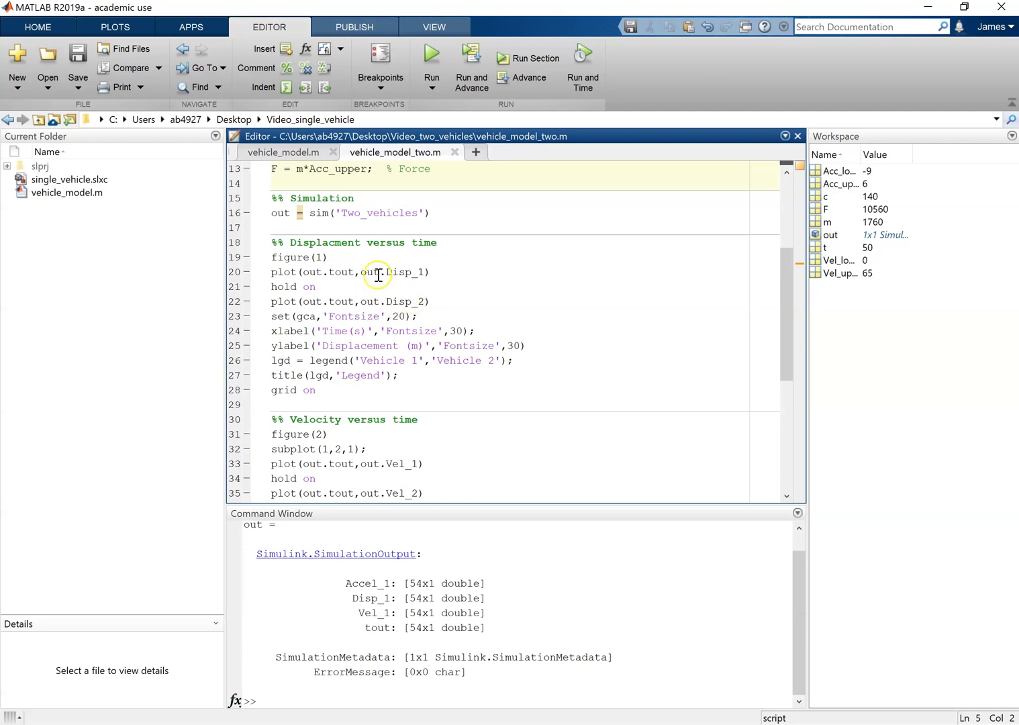
scroll(482, 409, "down", 1)
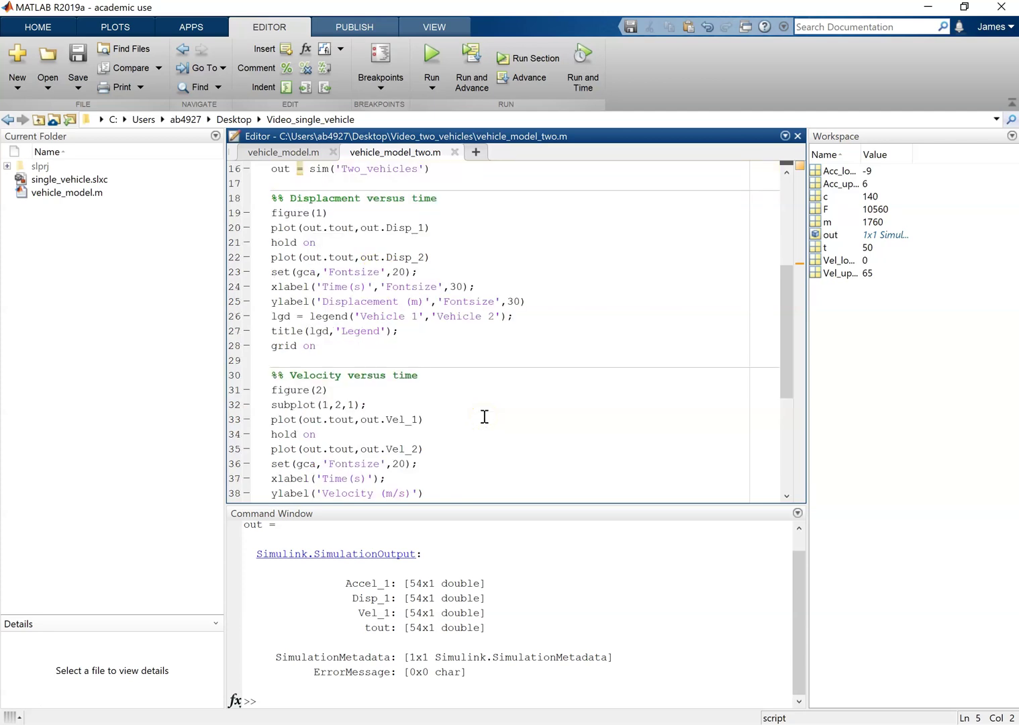
left_click_drag(402, 388, 380, 364)
left_click(372, 330)
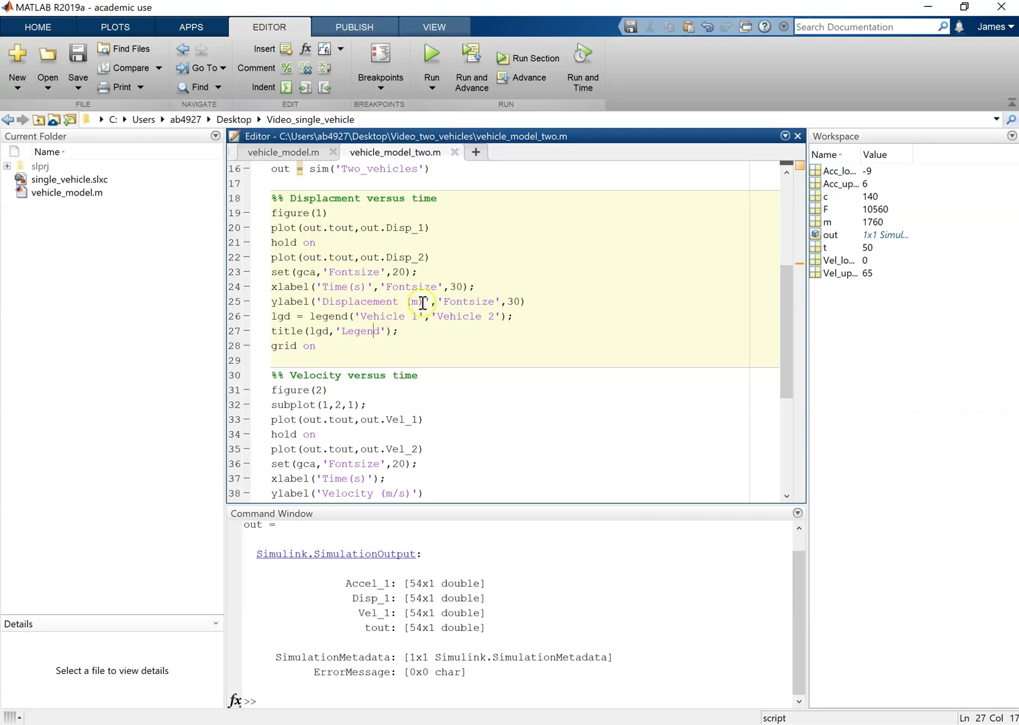
scroll(385, 341, "down", 2)
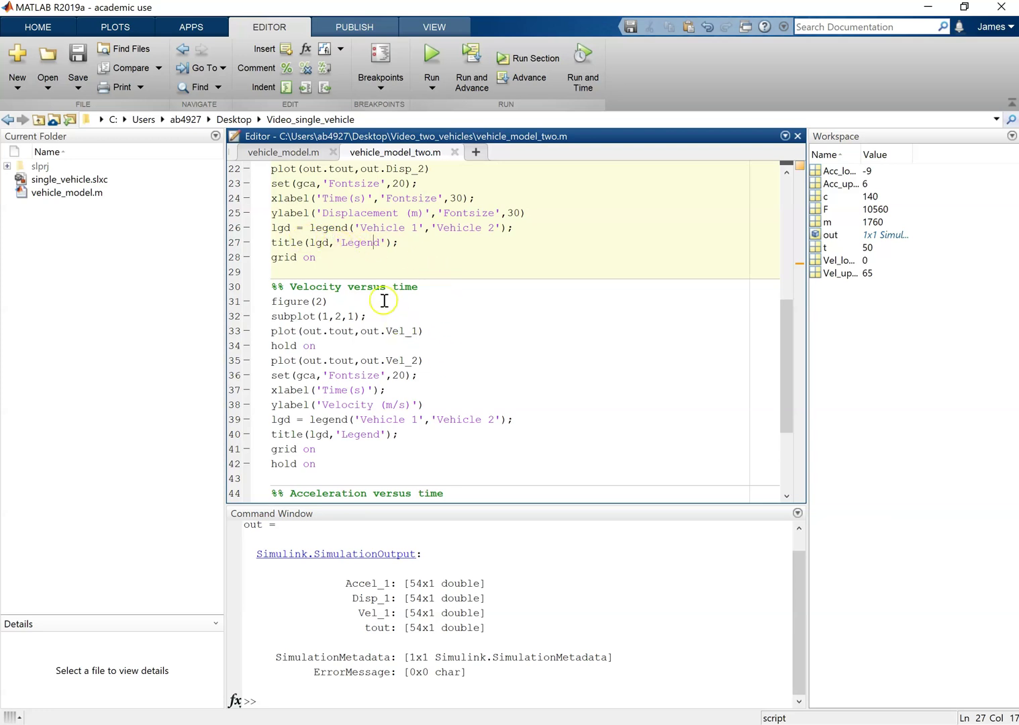
scroll(354, 435, "down", 3)
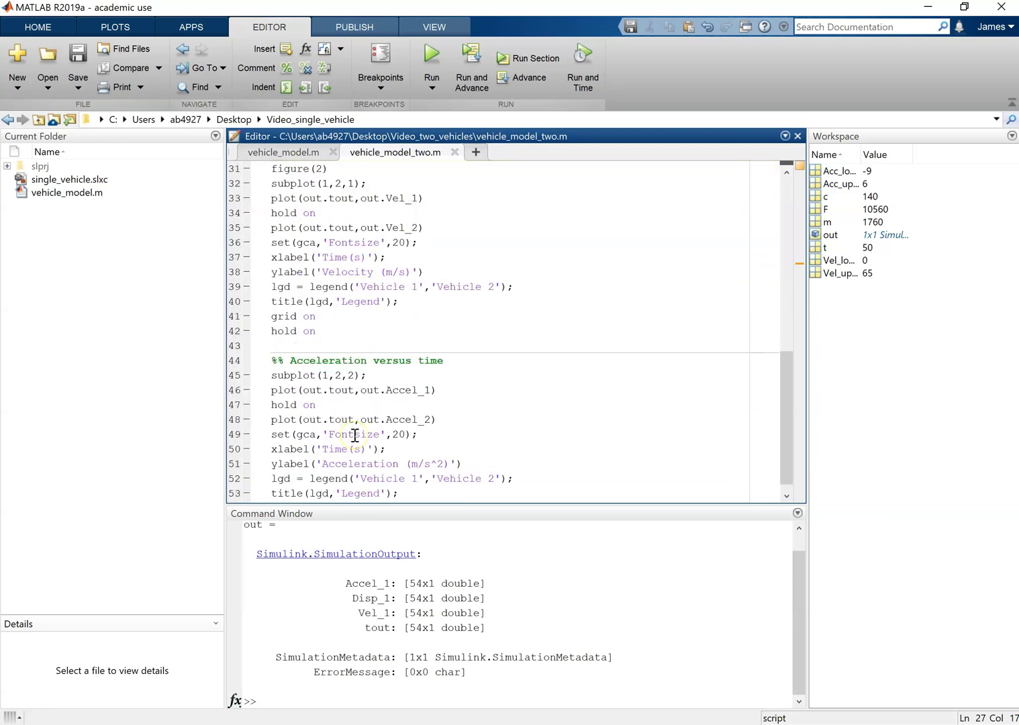
scroll(355, 435, "up", 4)
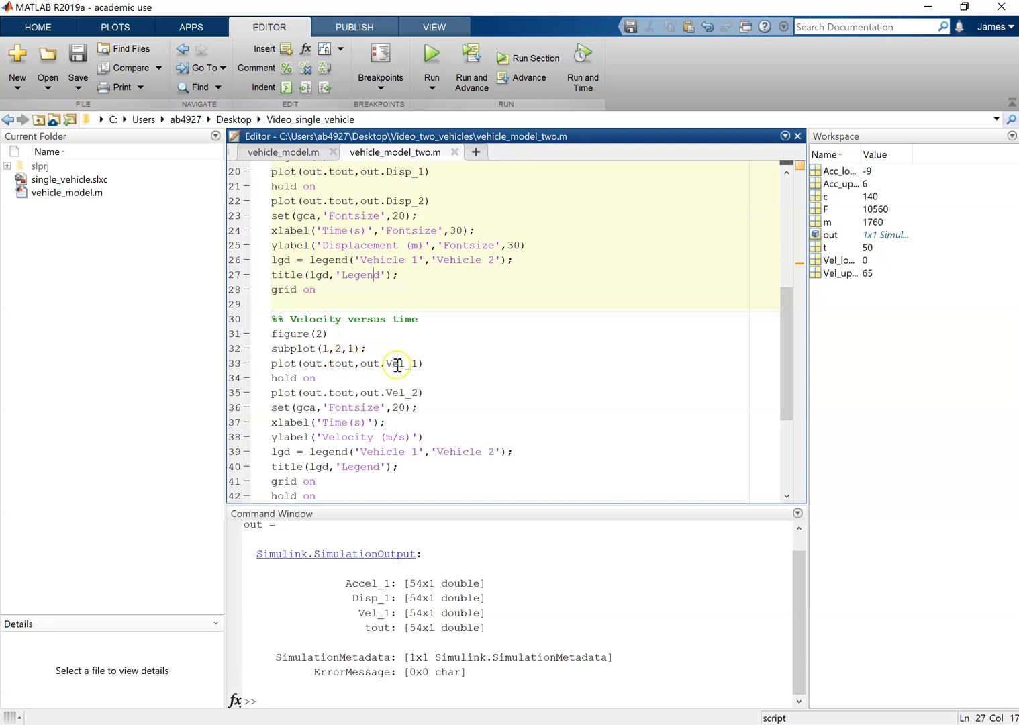
scroll(397, 364, "up", 3)
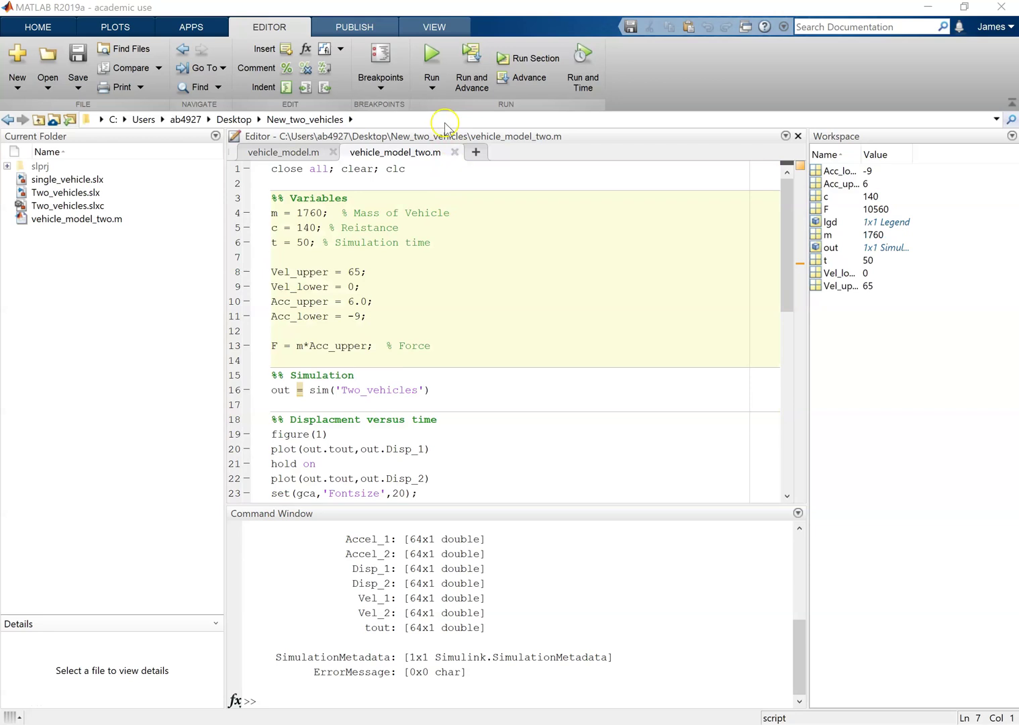
Run vehicle_model_two.m and maximize the resulting displacement figure.
left_click(435, 84)
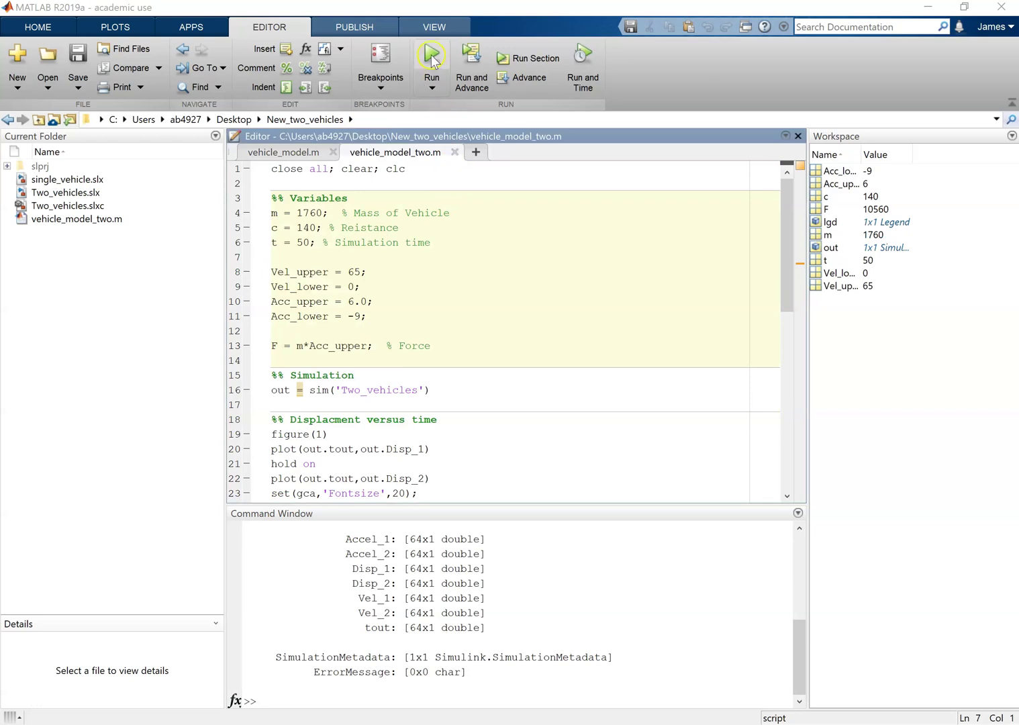
left_click(432, 58)
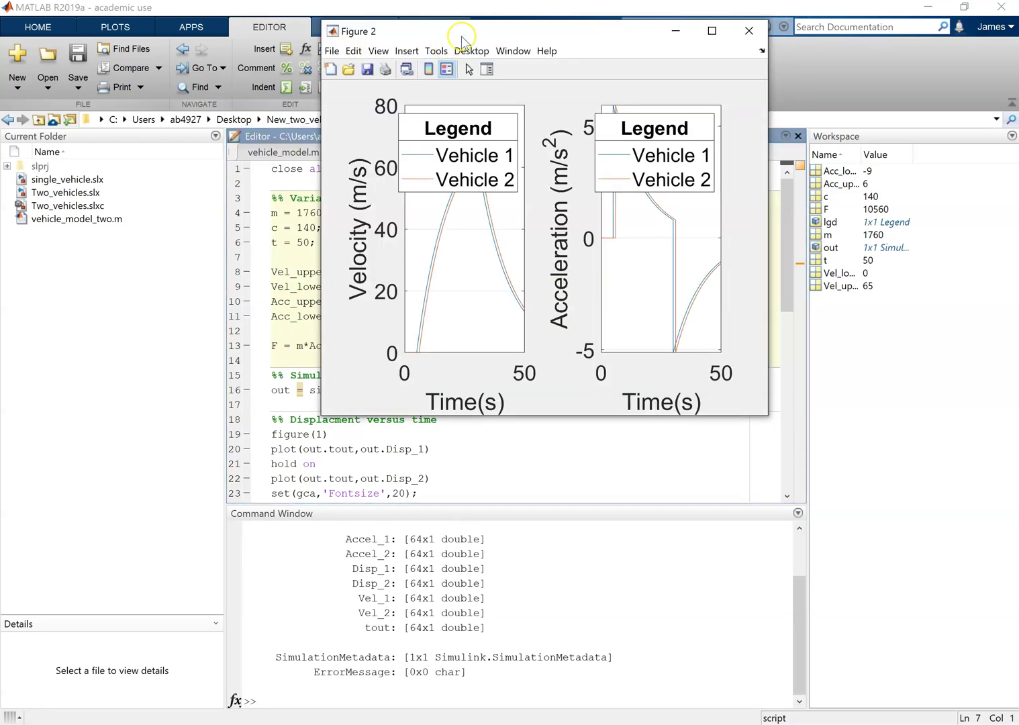
left_click_drag(491, 27, 356, 1)
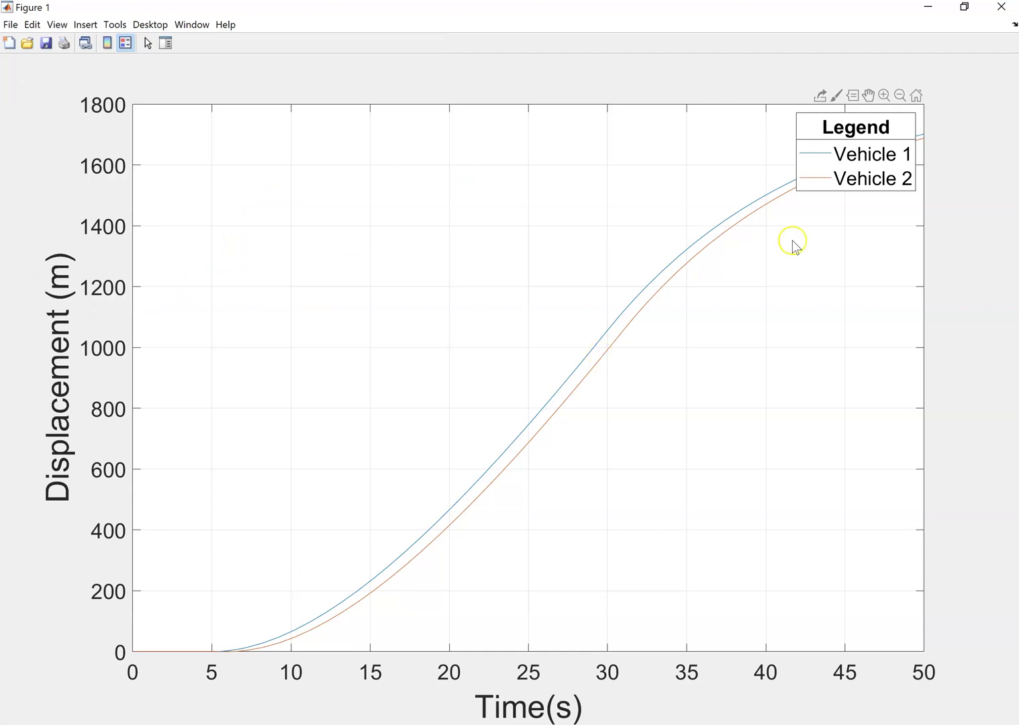
Move the legend to the upper left, check the displacement near 18 s, then close Figure 1.
left_click_drag(866, 153, 291, 194)
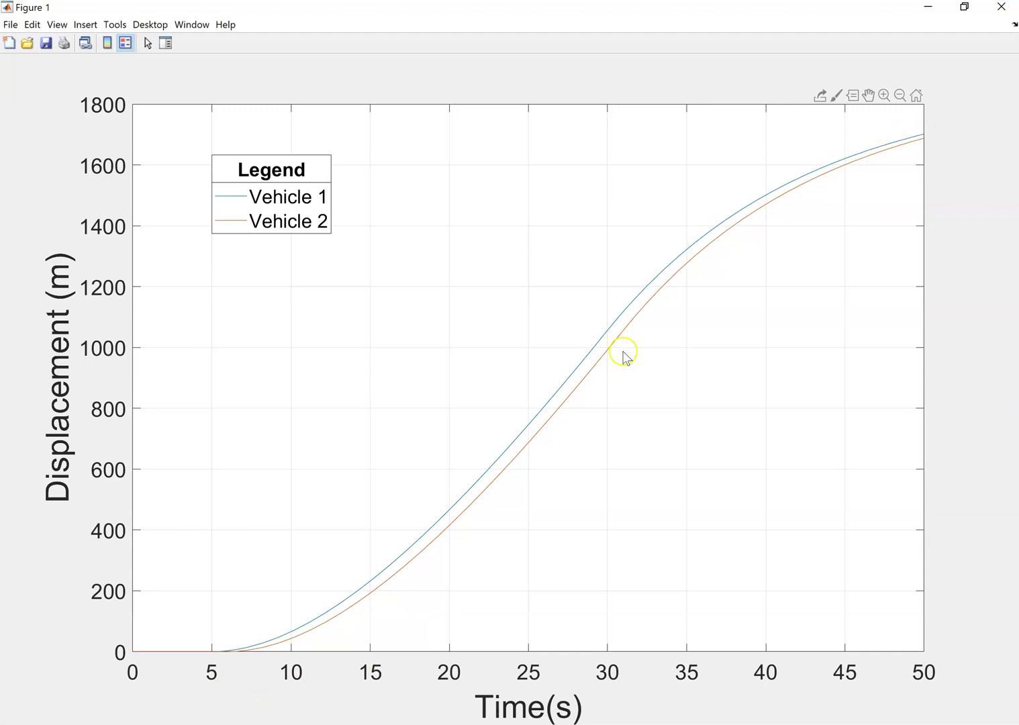
left_click(420, 563)
left_click(401, 557)
left_click(426, 559)
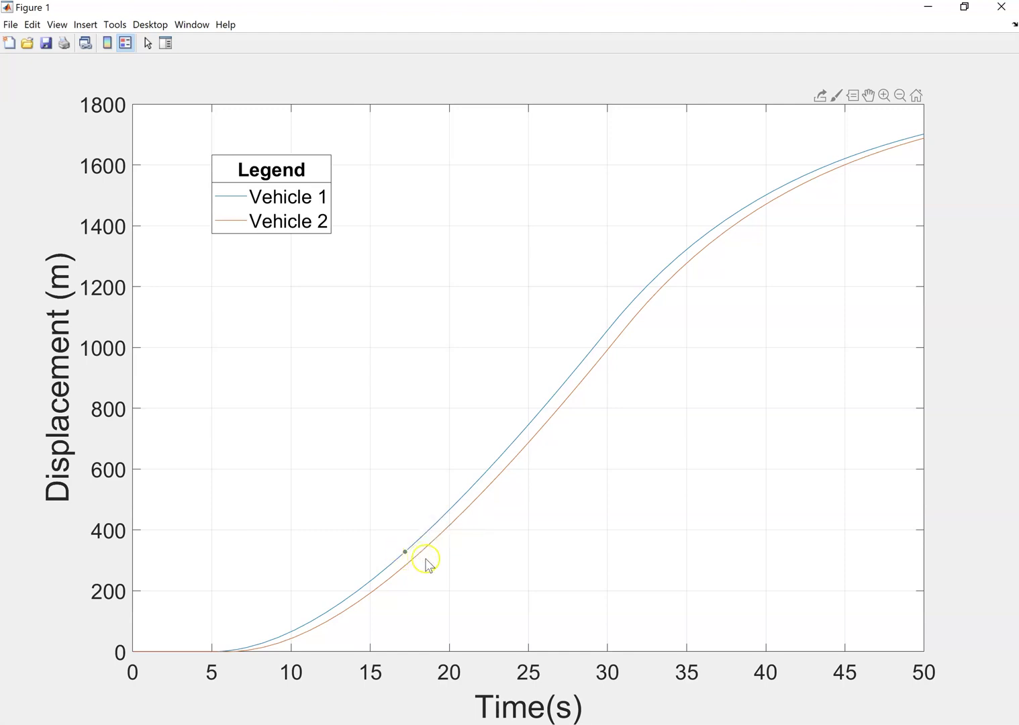
left_click(997, 15)
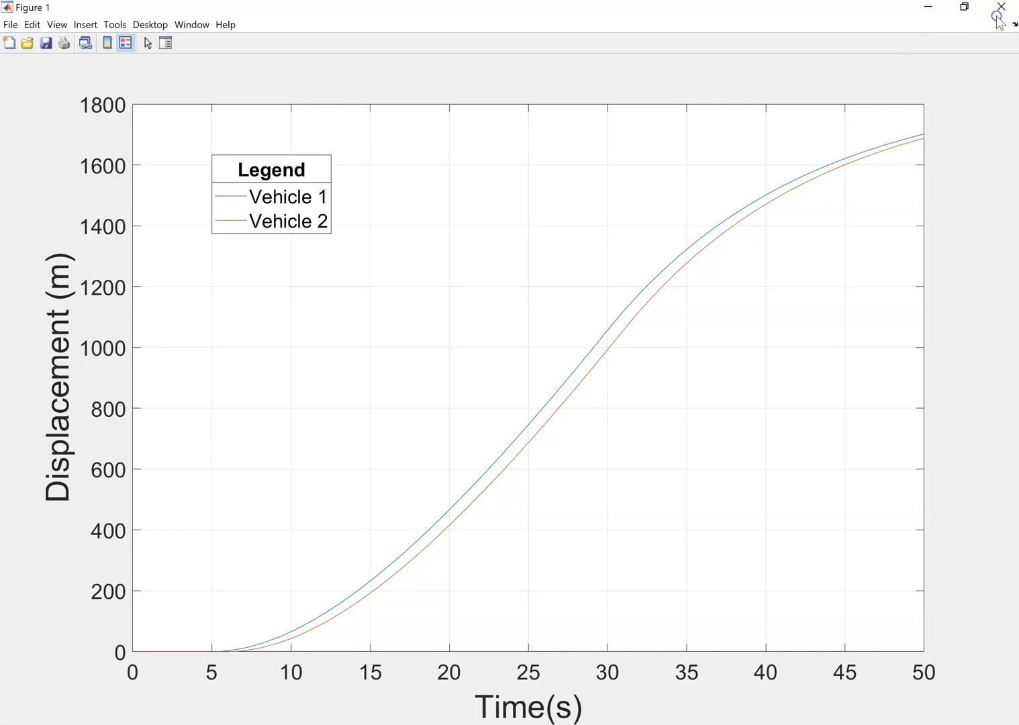
left_click(998, 18)
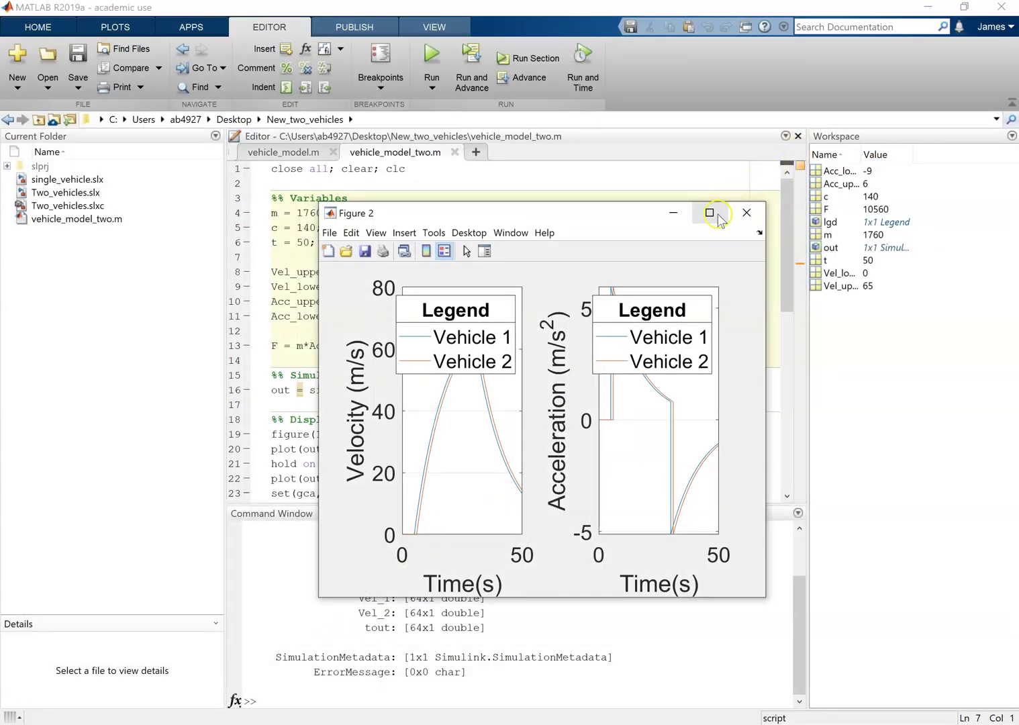